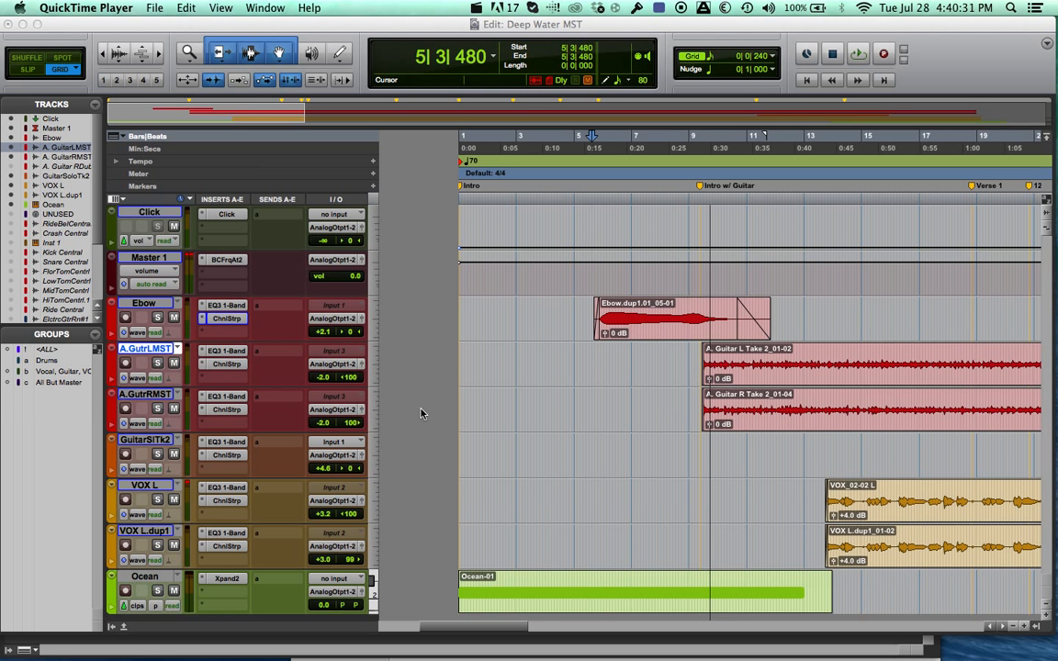
Create one new stereo Aux Input track.
click(535, 392)
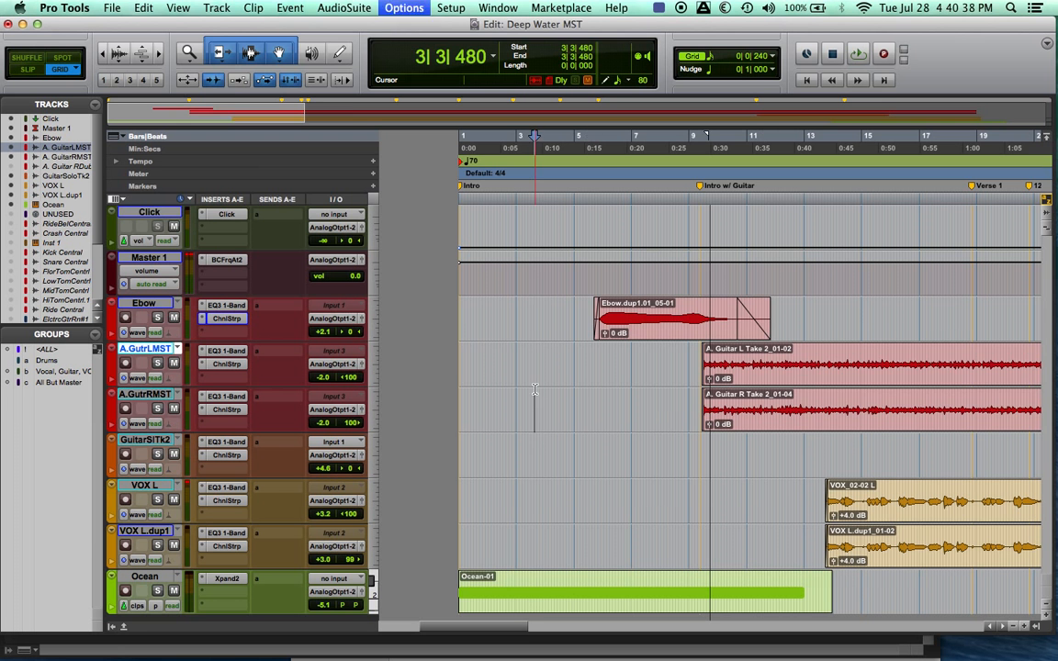
click(214, 8)
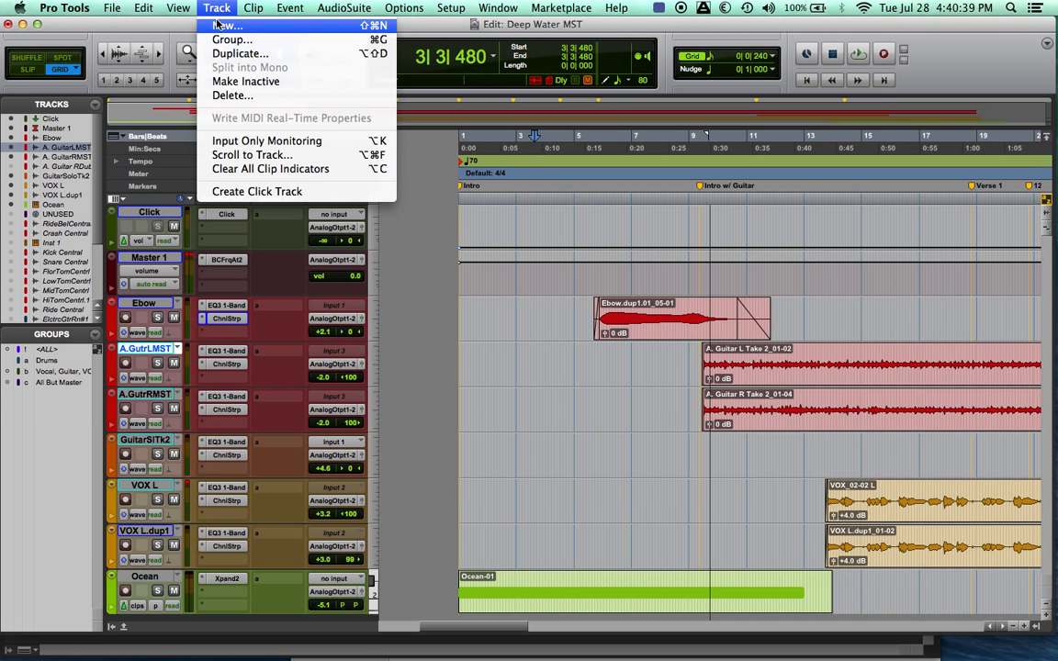
click(216, 8)
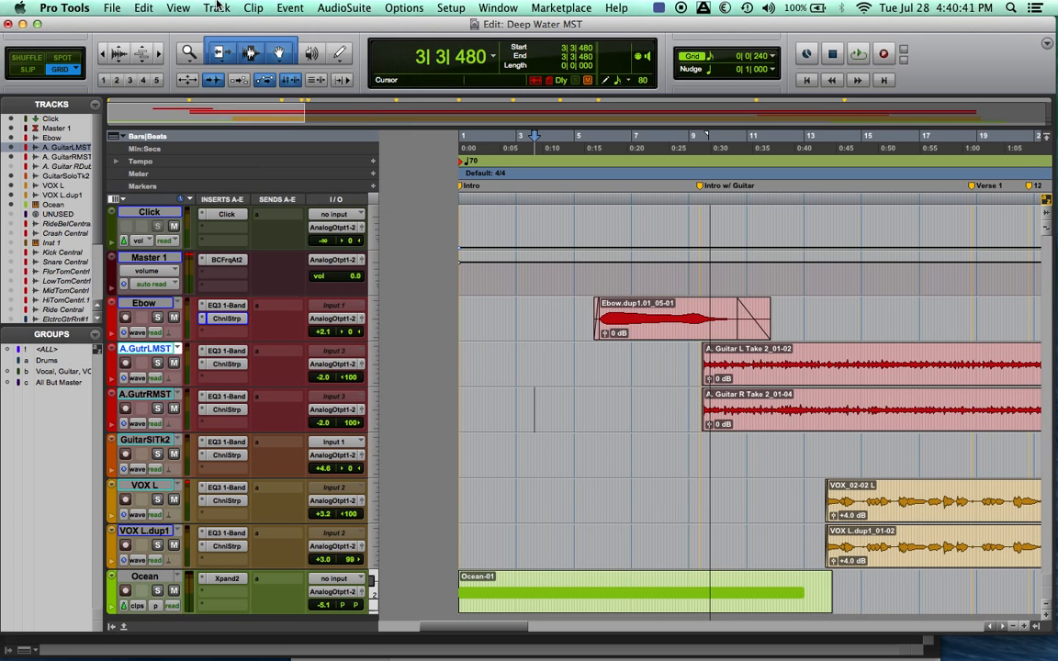
key(super+shift+n)
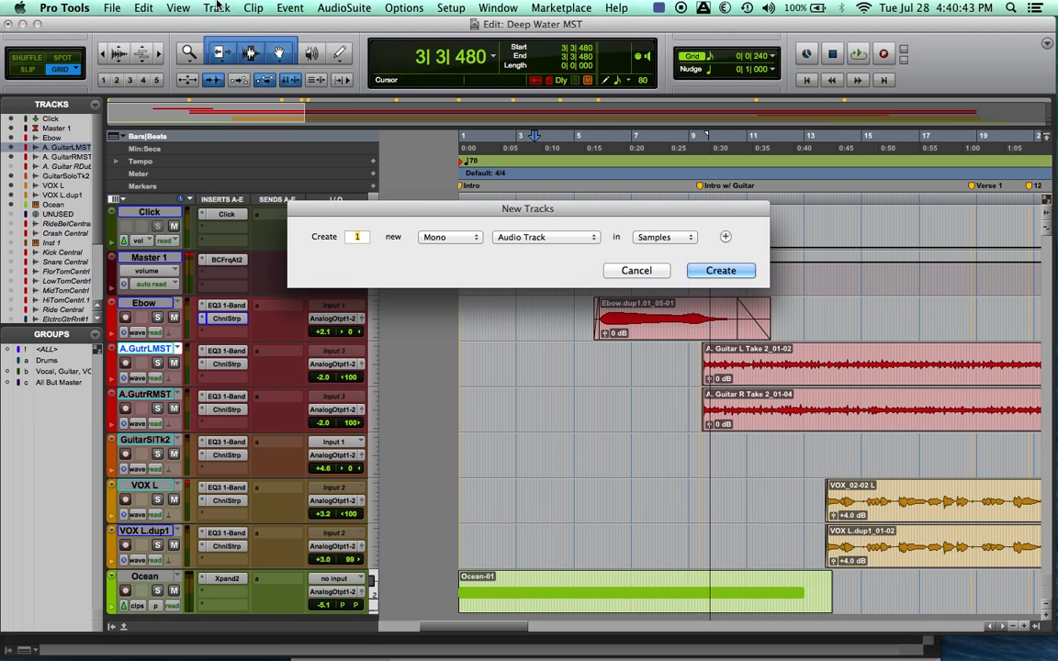
key(super+Right)
key(super+Down)
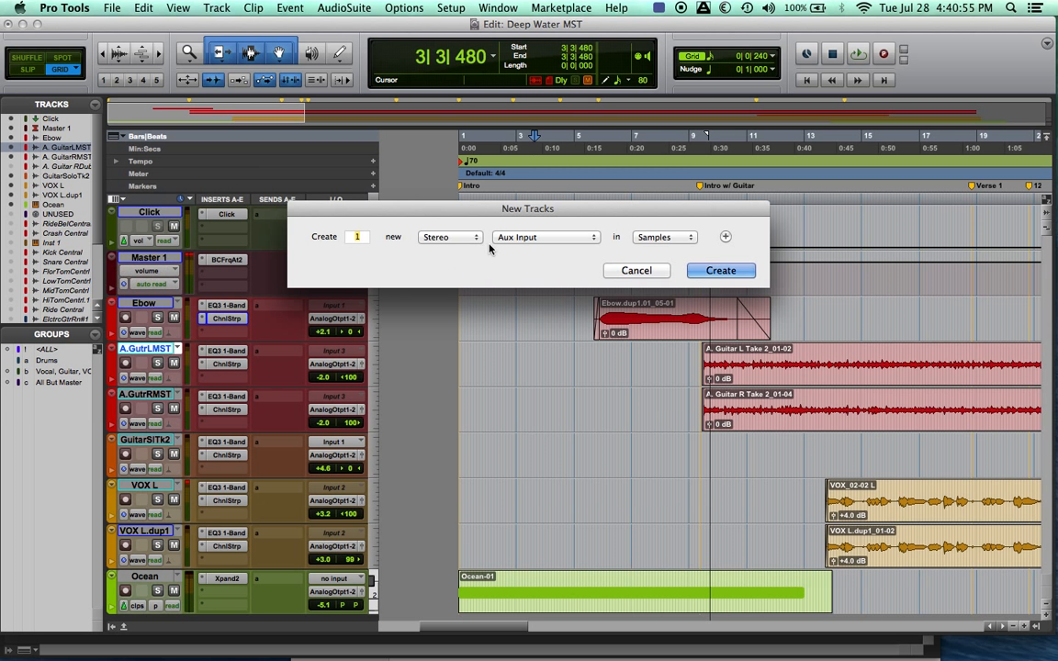
key(Return)
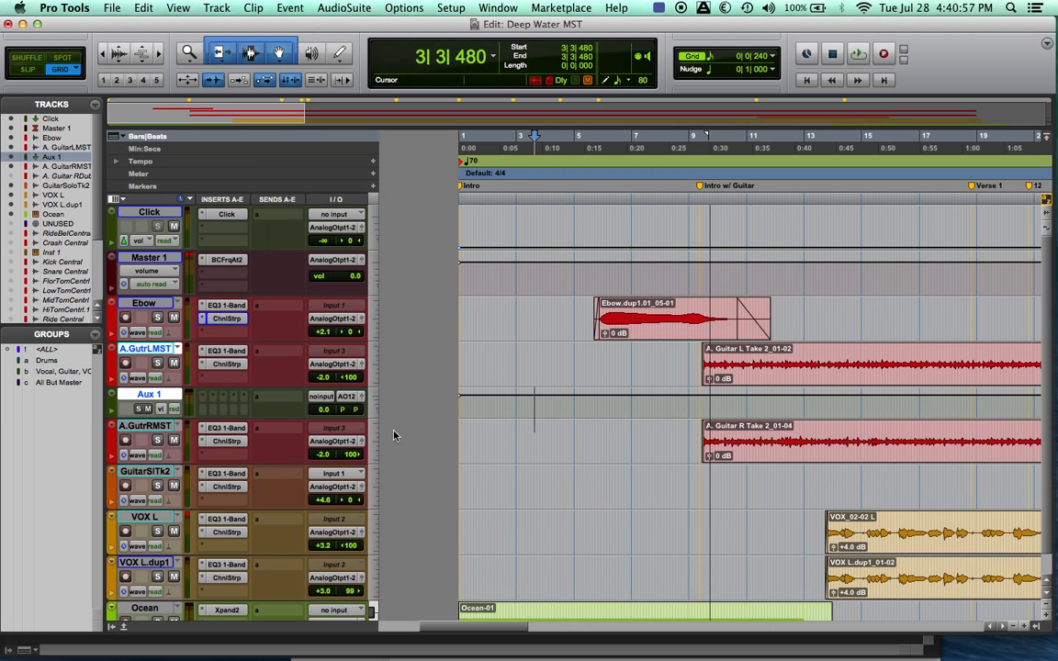
Move the Aux 1 track to the end of the track order, below the Ocean track.
click(154, 395)
drag(154, 396, 169, 618)
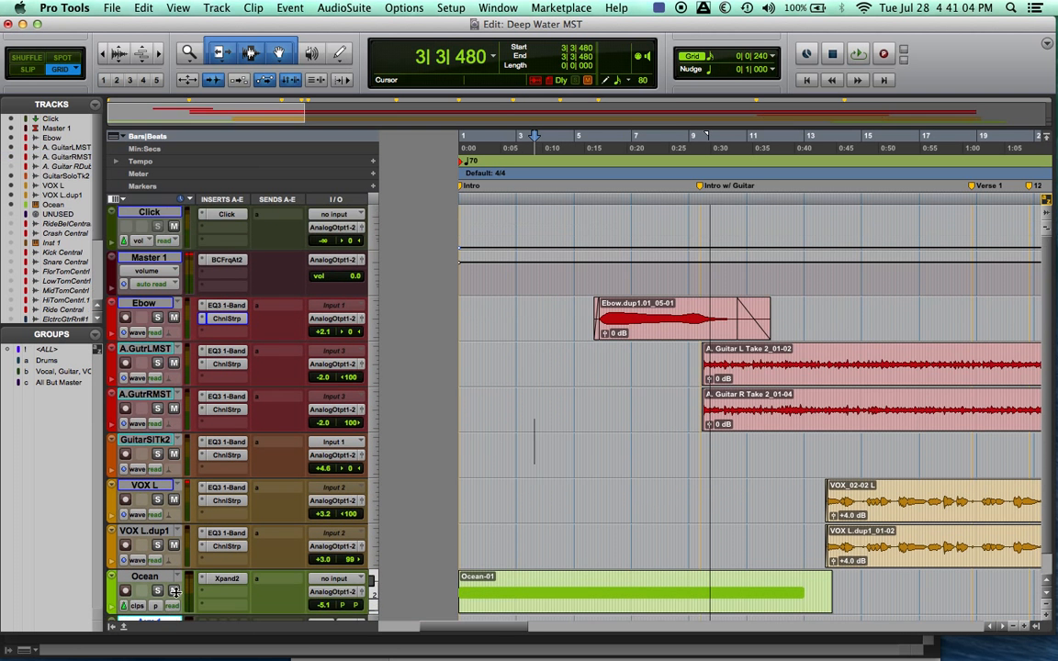
scroll(169, 615, down, 1)
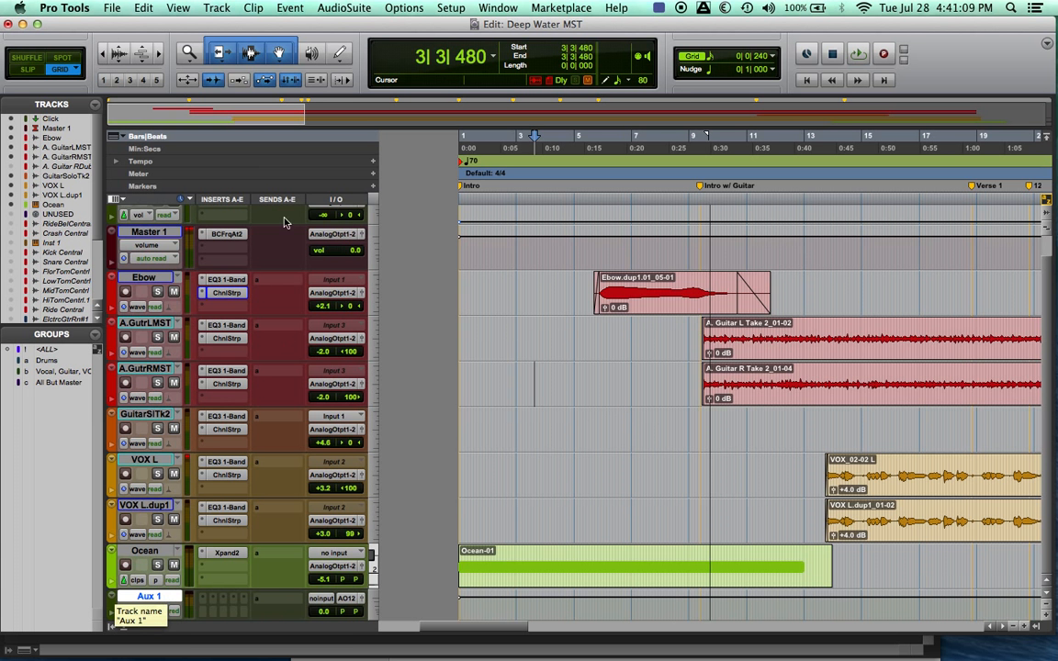
Insert the multichannel D-Verb reverb plug-in in the first insert slot of the Aux 1 track.
click(227, 599)
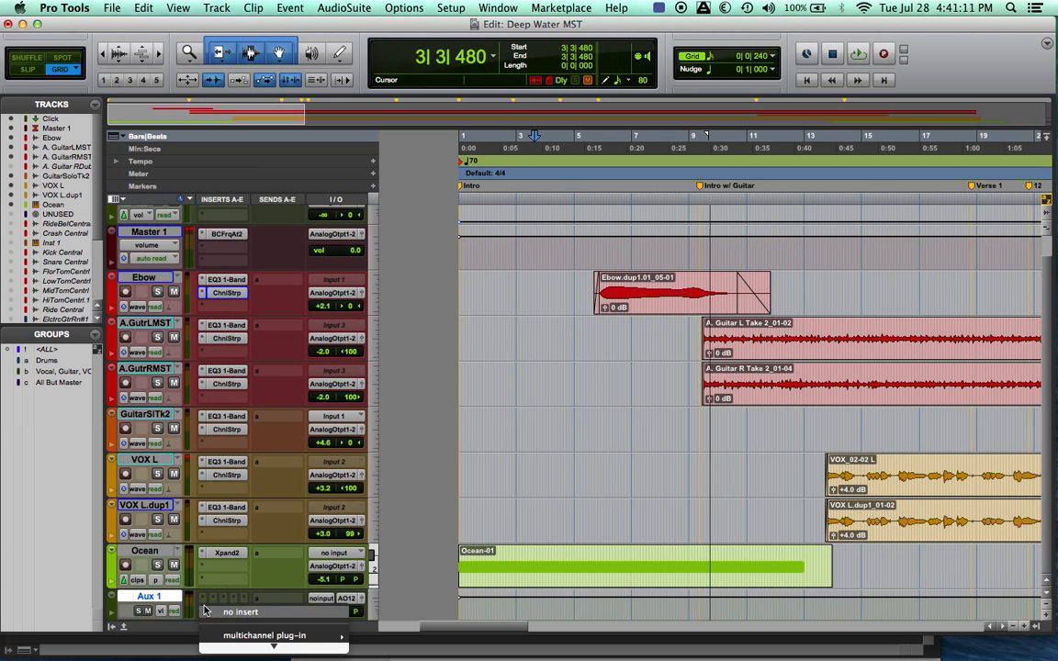
mouse_move(276, 609)
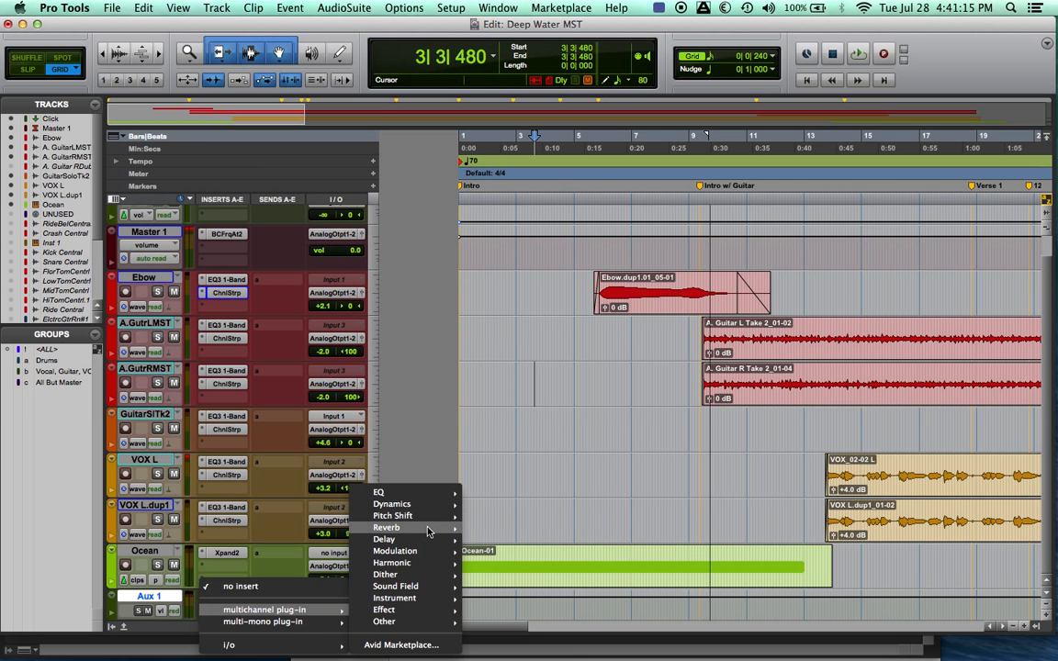
mouse_move(404, 528)
click(491, 566)
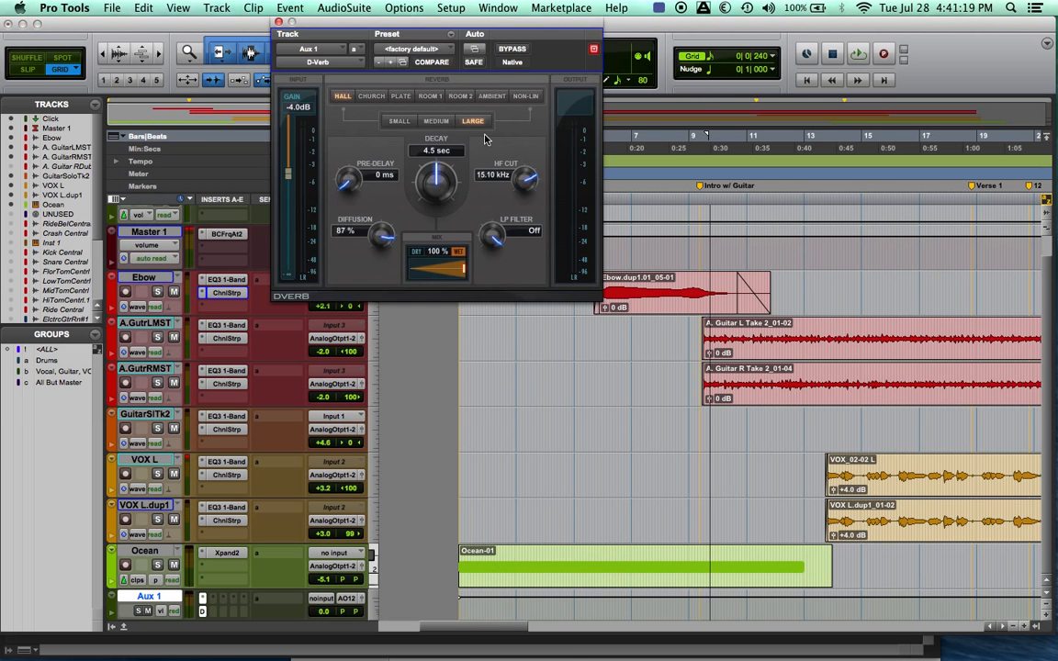
Configure the D-Verb as a medium-sized Plate reverb with a 50% mix and close the plug-in window.
click(401, 96)
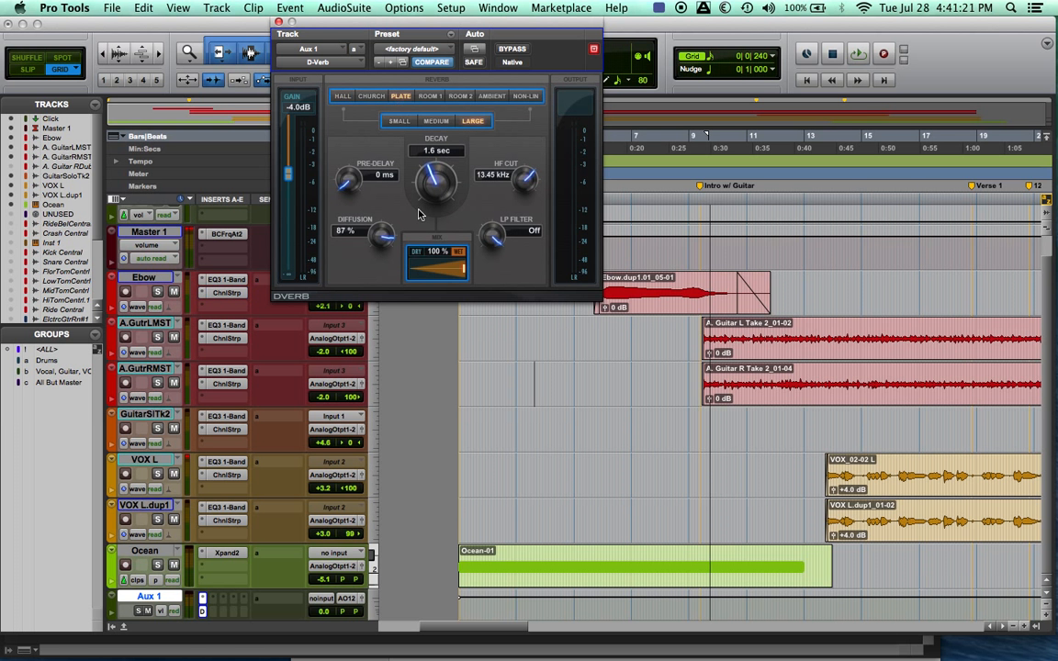
drag(452, 279, 426, 273)
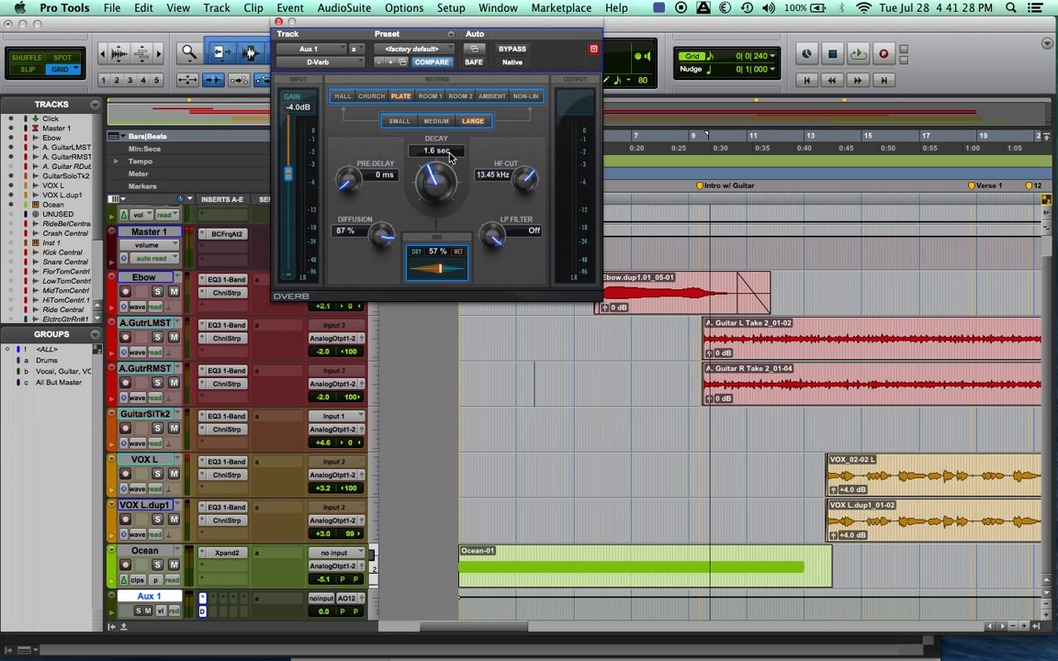
drag(427, 26, 531, 24)
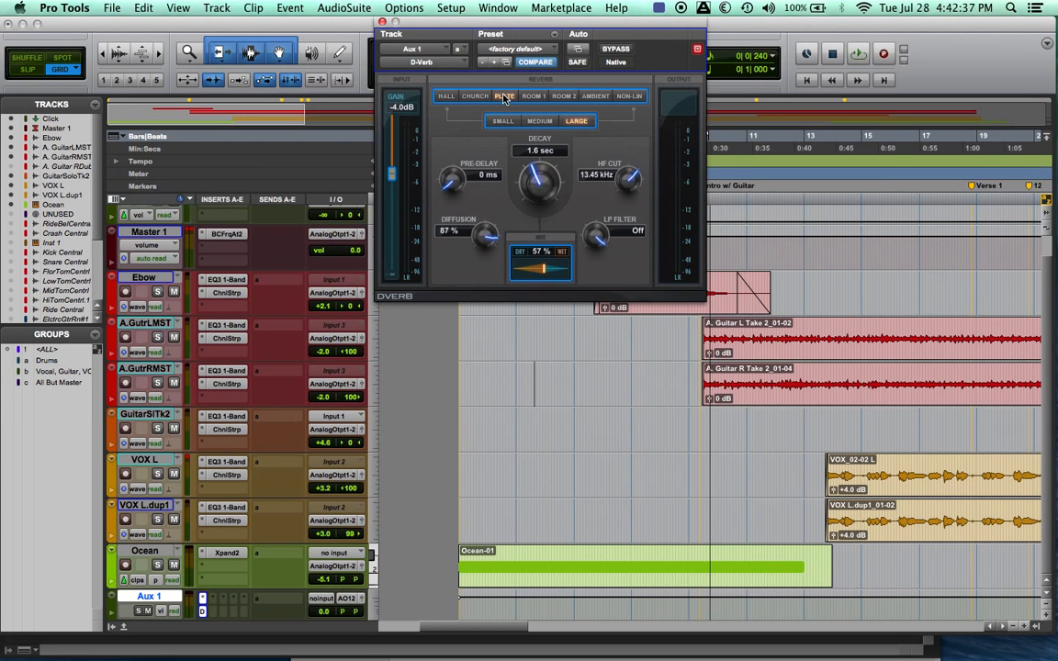
click(539, 122)
drag(542, 269, 536, 271)
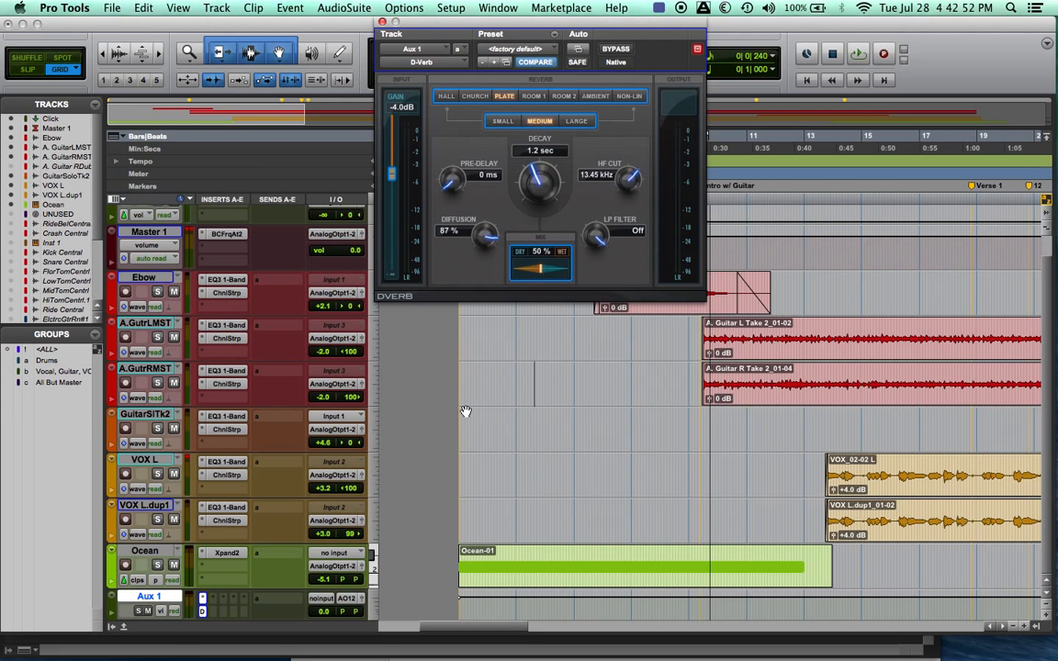
click(381, 23)
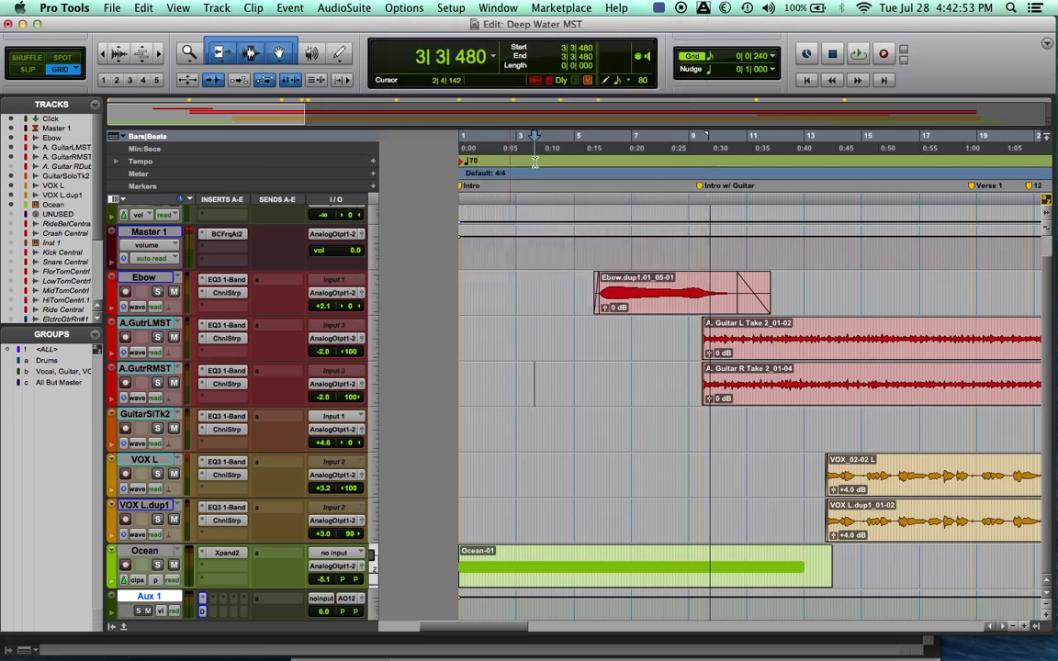
Audition the session briefly, starting playback again from bar 10 where the acoustic guitars play, and stop it.
key(space)
key(space)
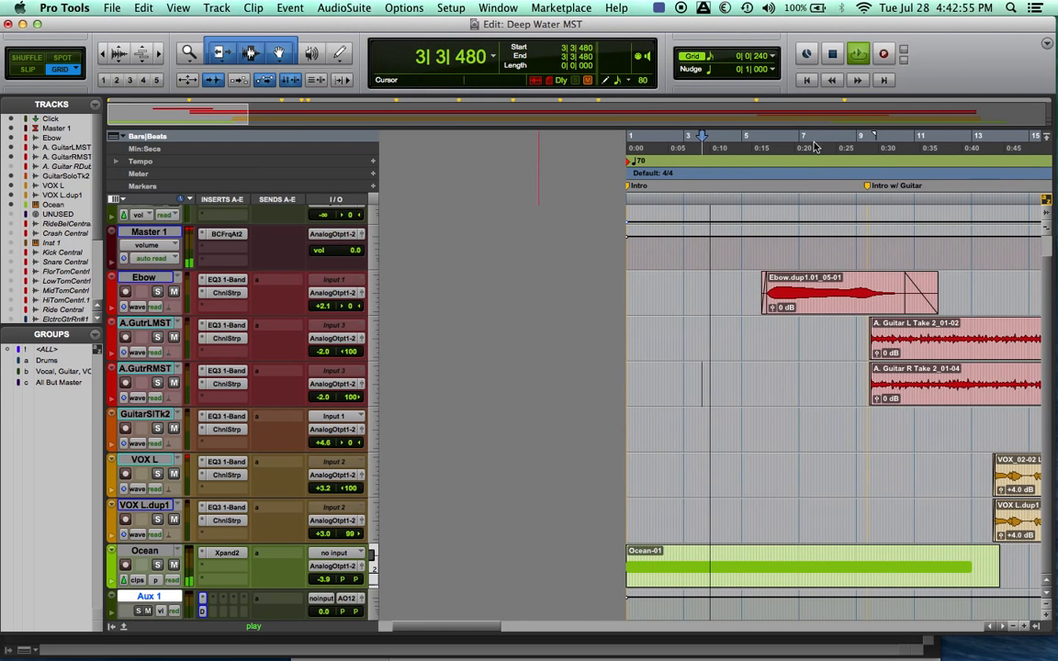
click(889, 144)
key(space)
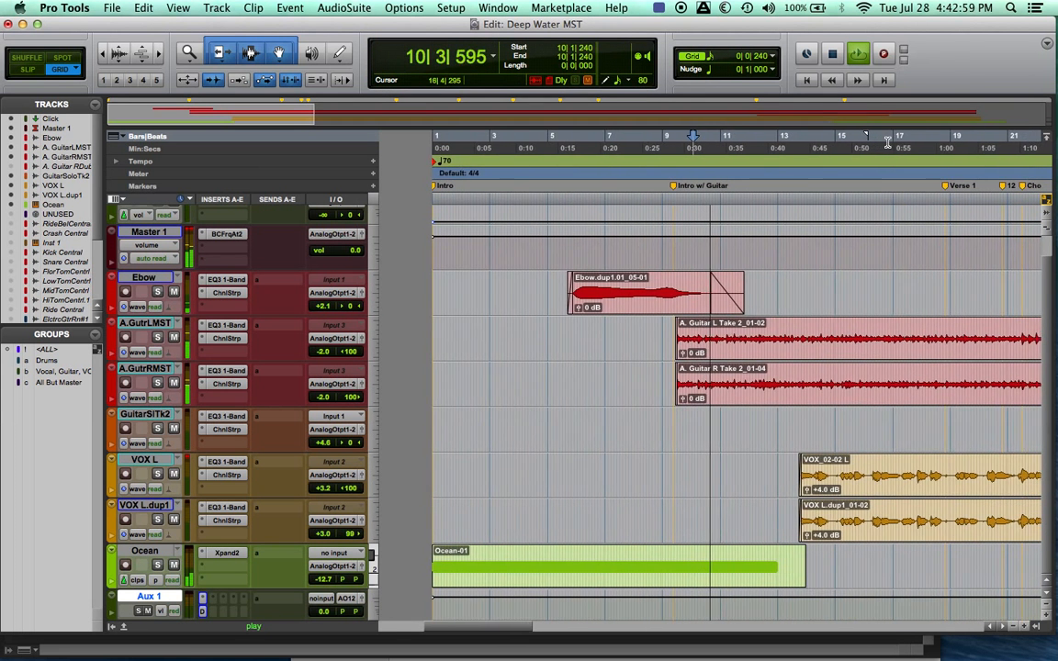
key(space)
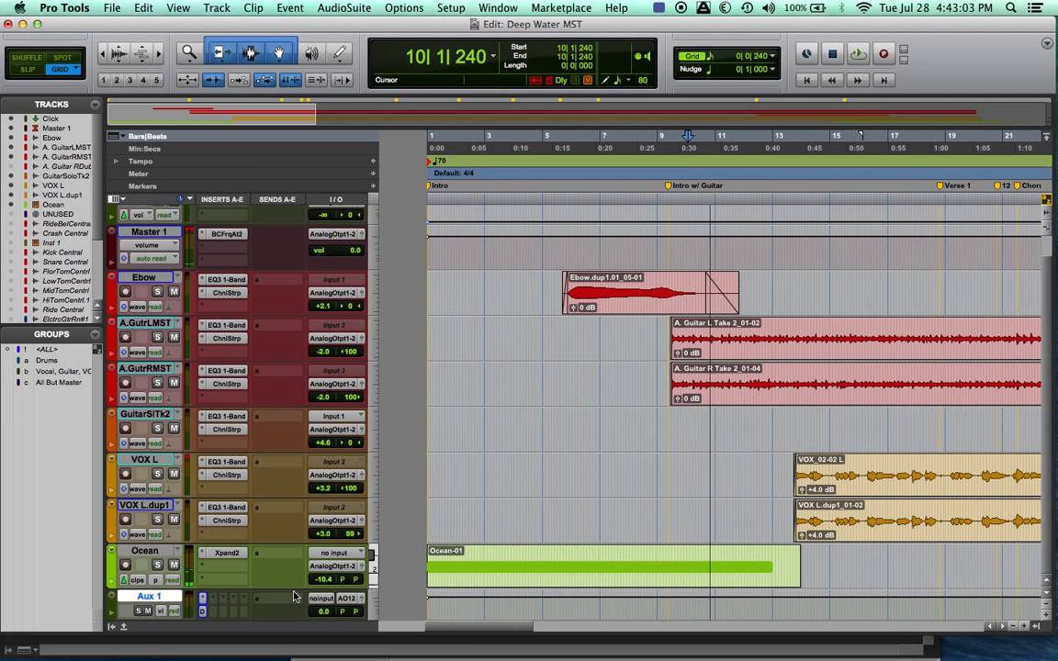
Enlarge the track heights and set the Aux 1 track's input to Bus 3-4.
key(alt+ctrl+Down)
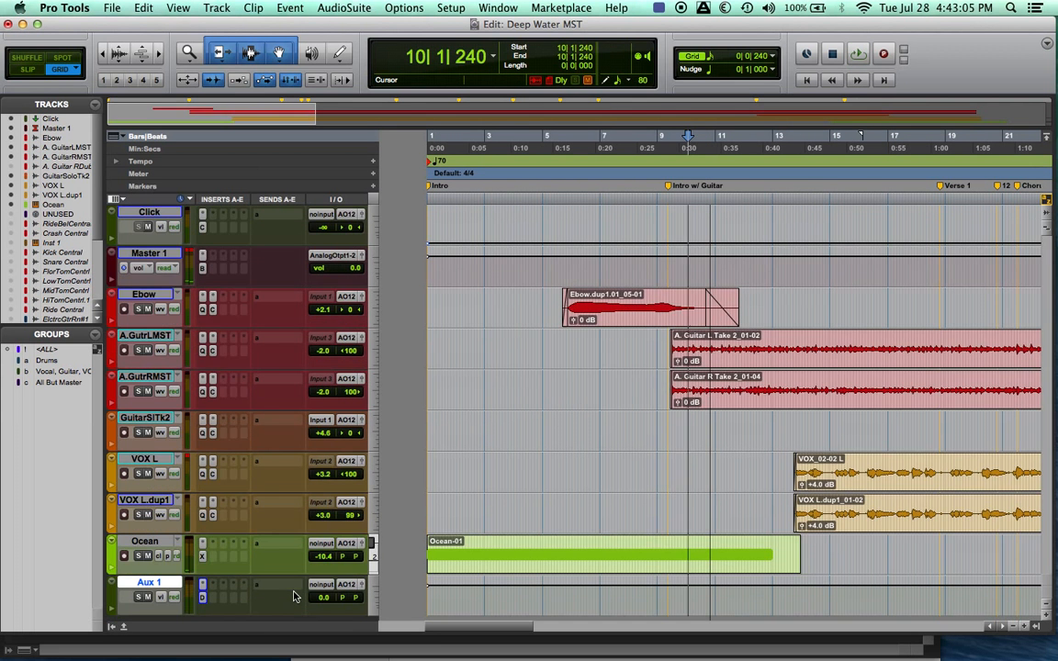
key(alt+ctrl+Up)
key(alt+ctrl+Up)
scroll(294, 597, down, 5)
scroll(294, 597, down, 10)
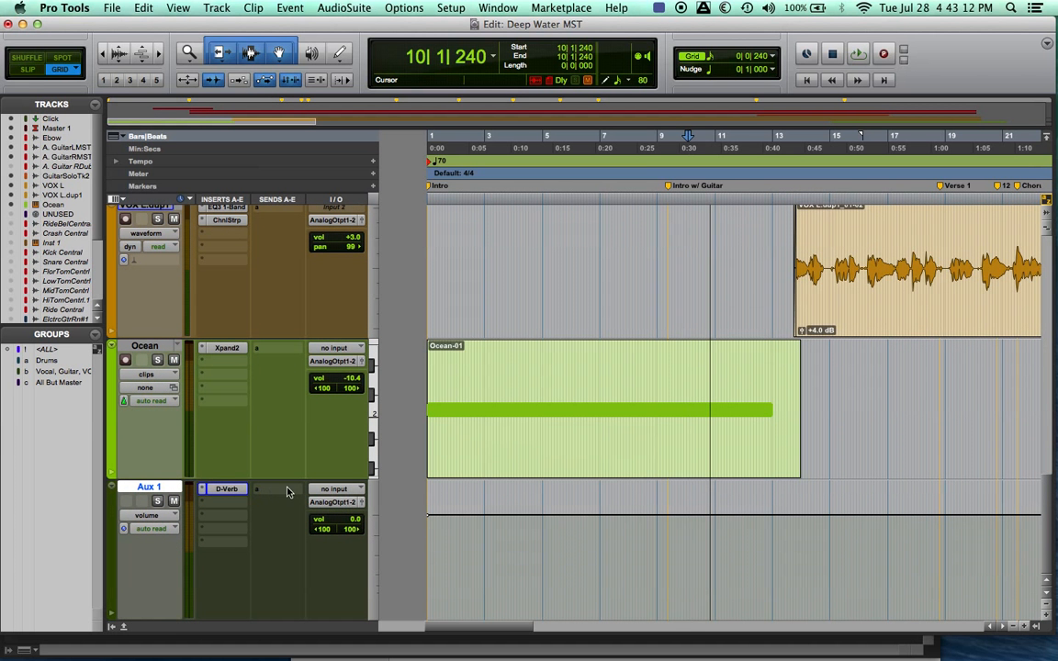
click(338, 489)
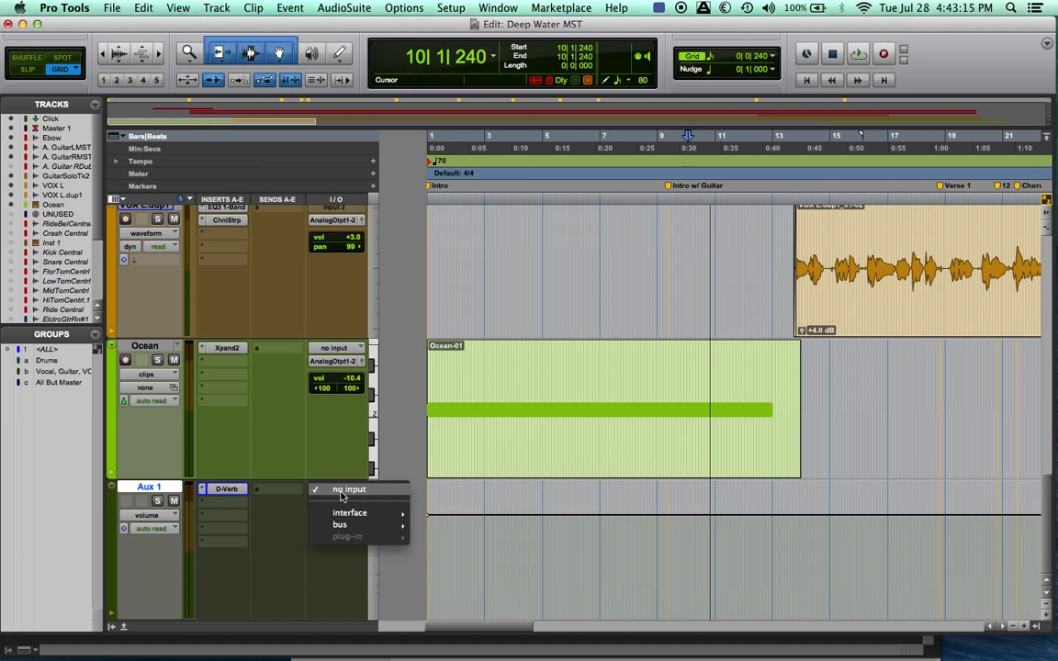
mouse_move(359, 526)
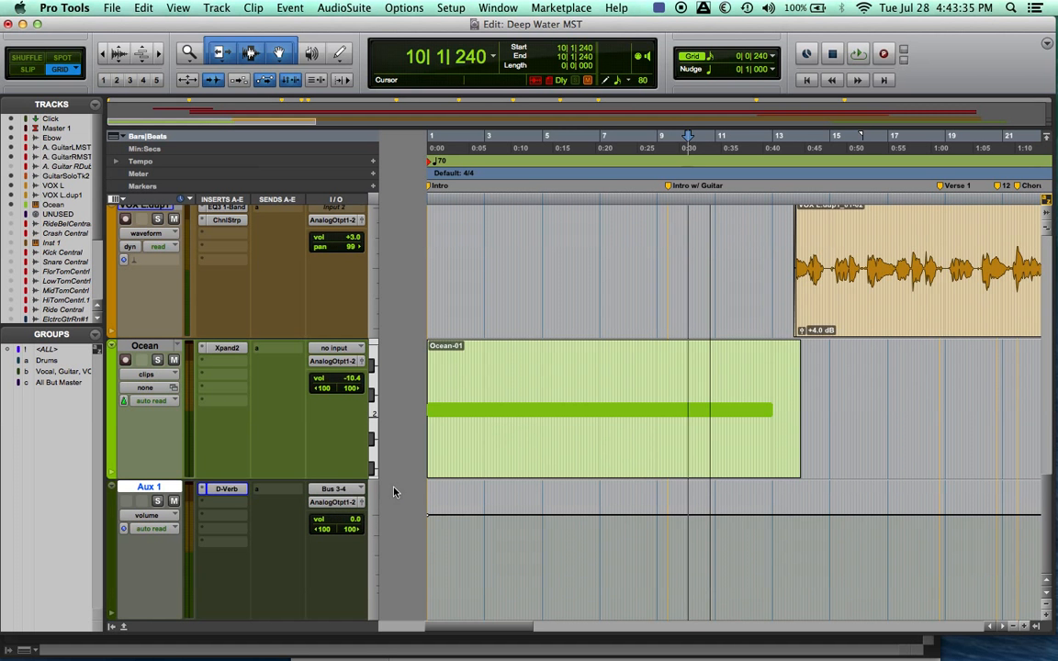
Set the A.GutrLMST track's audio input to mono Bus 3.
scroll(377, 497, up, 1)
scroll(376, 497, up, 5)
scroll(341, 489, down, 5)
scroll(255, 369, up, 10)
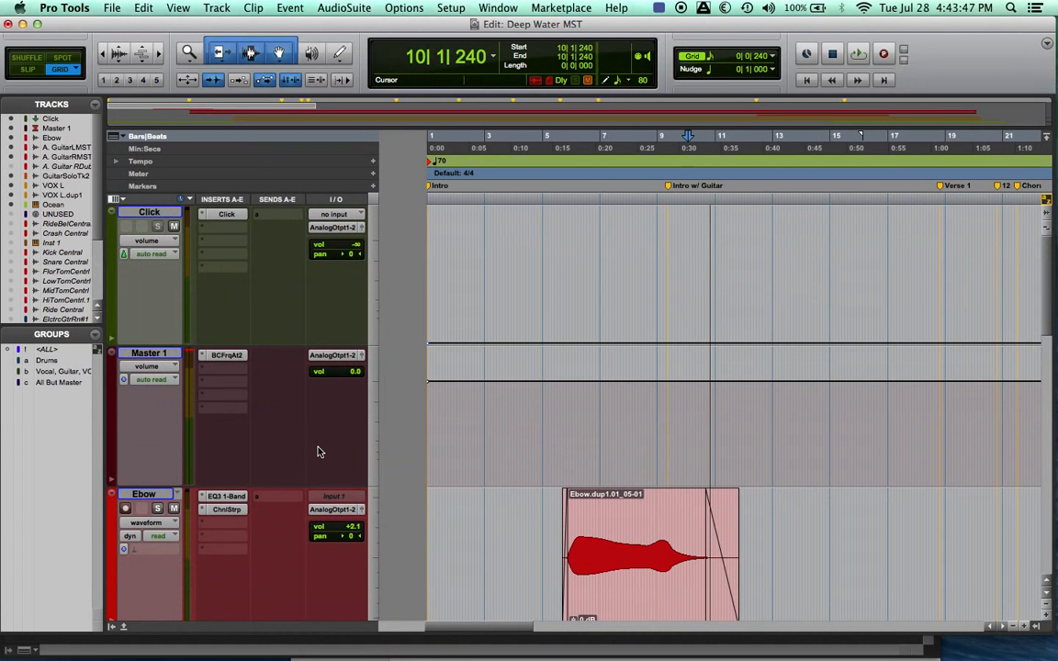
scroll(307, 453, down, 6)
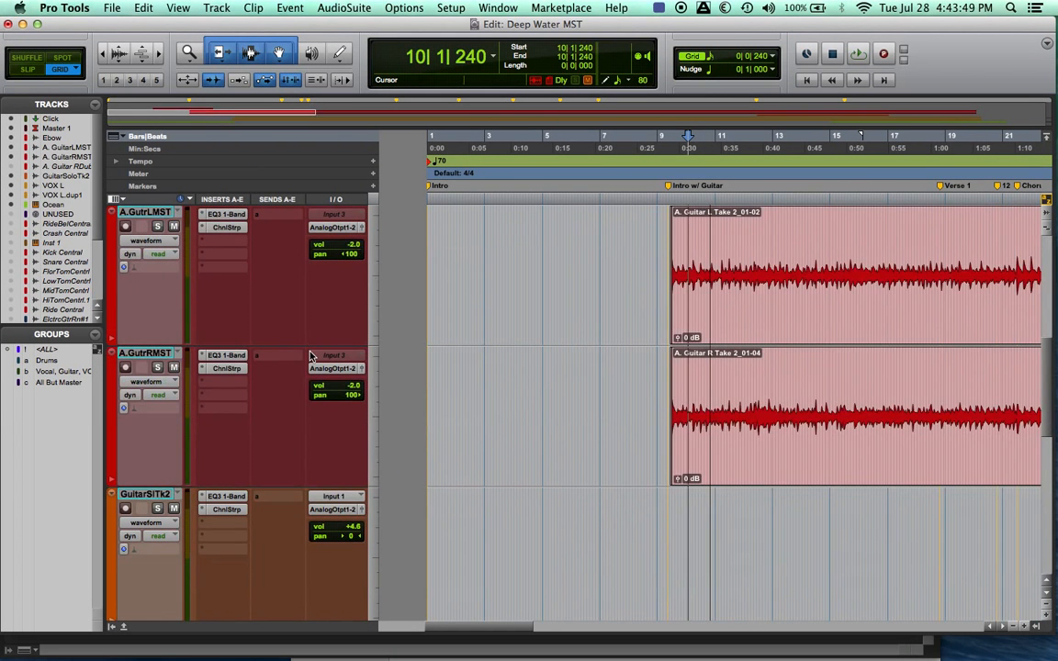
scroll(310, 356, up, 6)
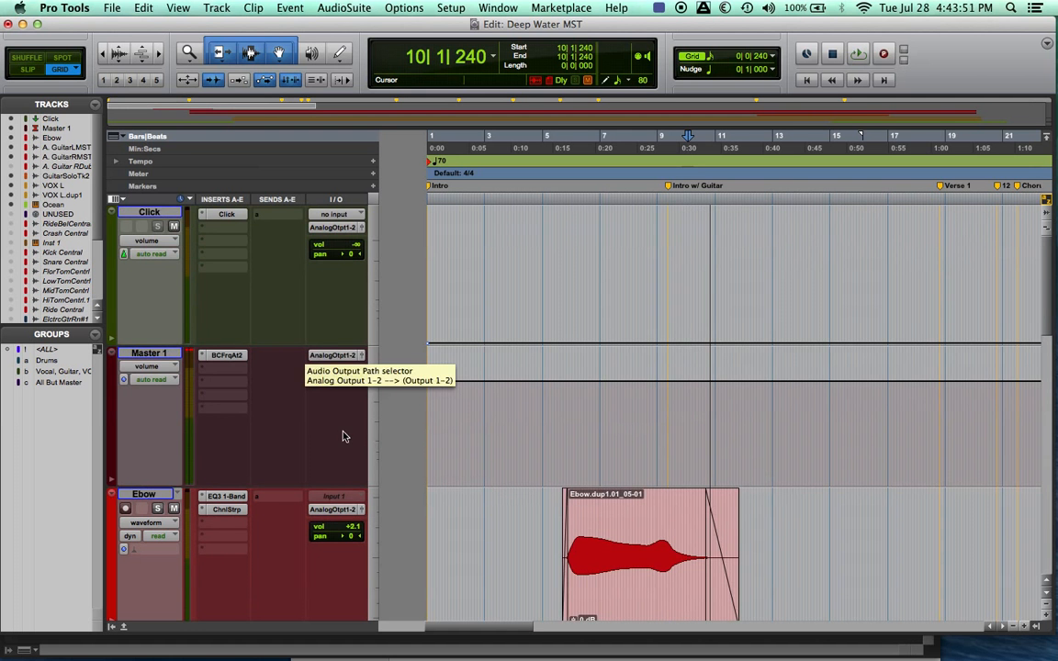
scroll(338, 499, down, 4)
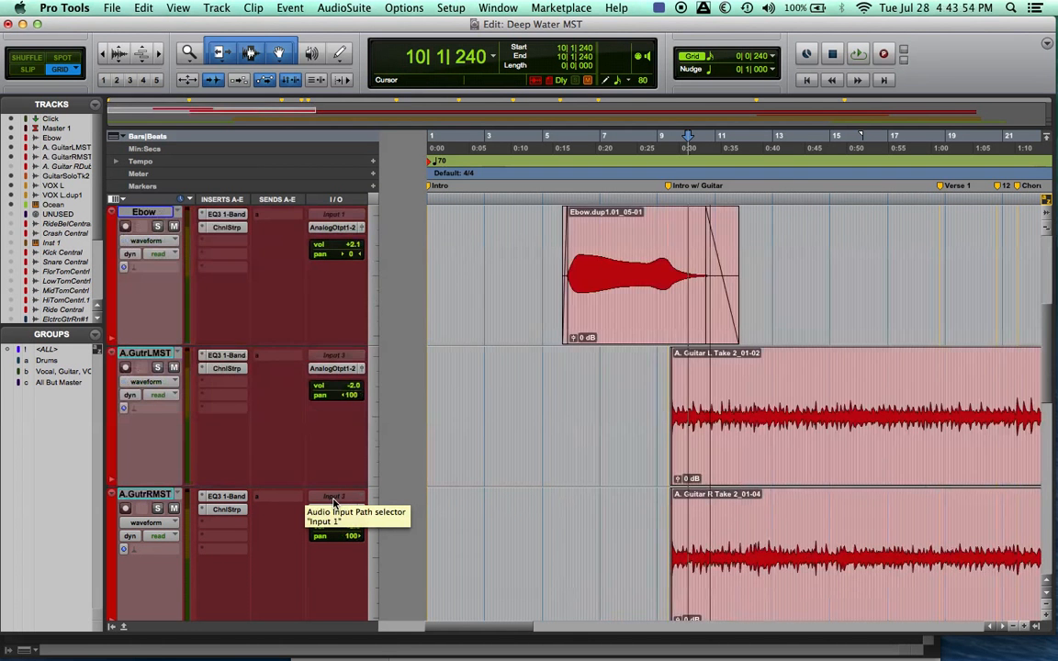
scroll(335, 501, up, 2)
scroll(335, 501, down, 2)
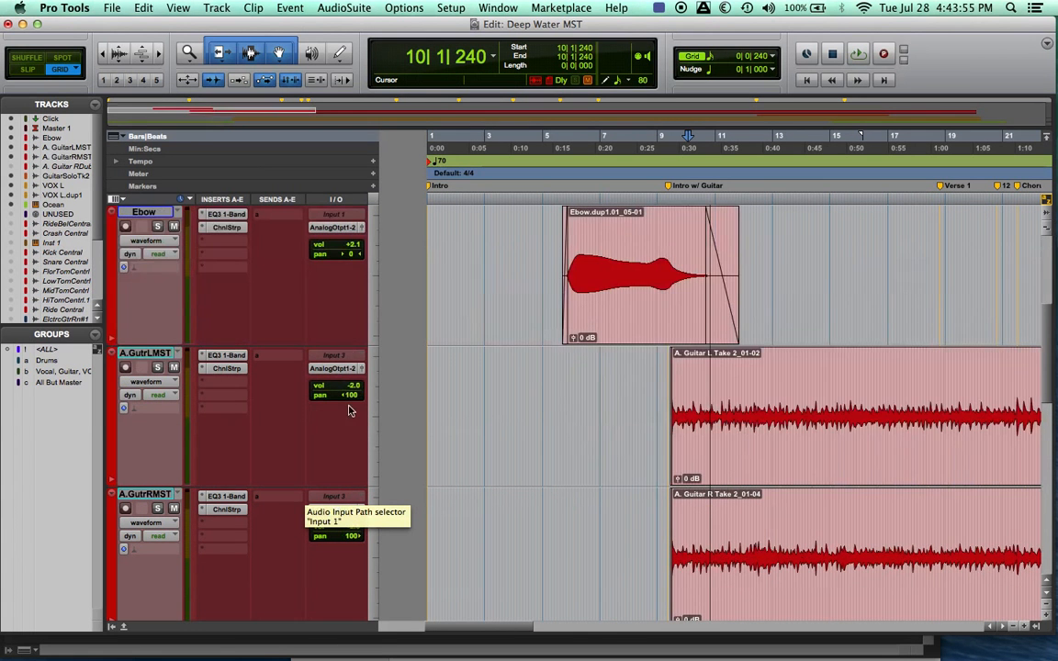
click(349, 355)
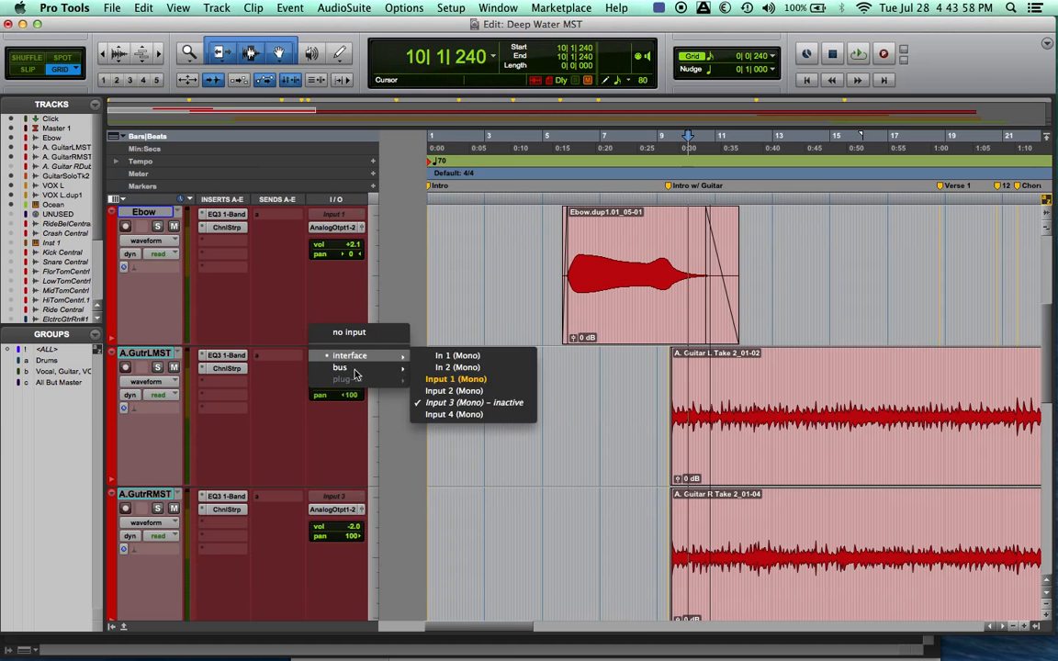
mouse_move(354, 369)
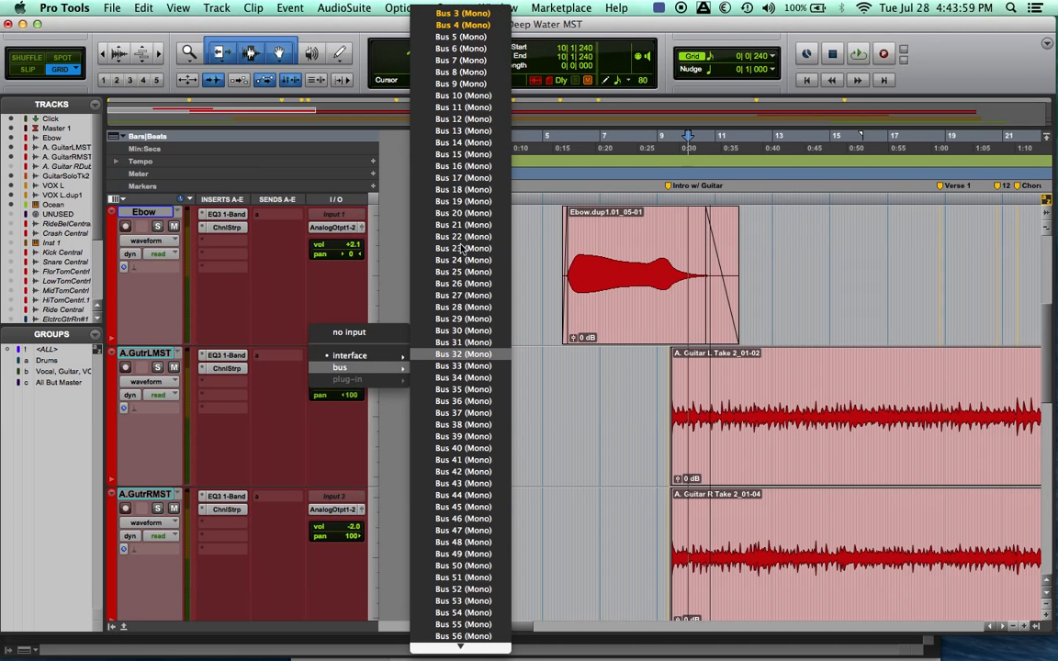
click(464, 13)
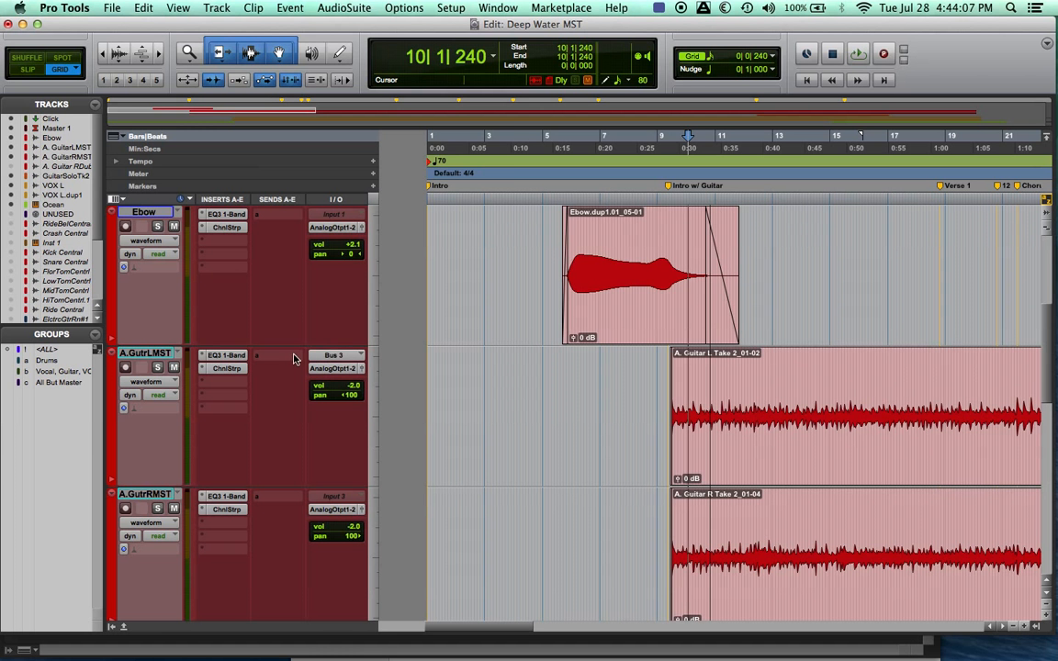
Set the A.GutrLMST track's audio input to no input.
click(362, 355)
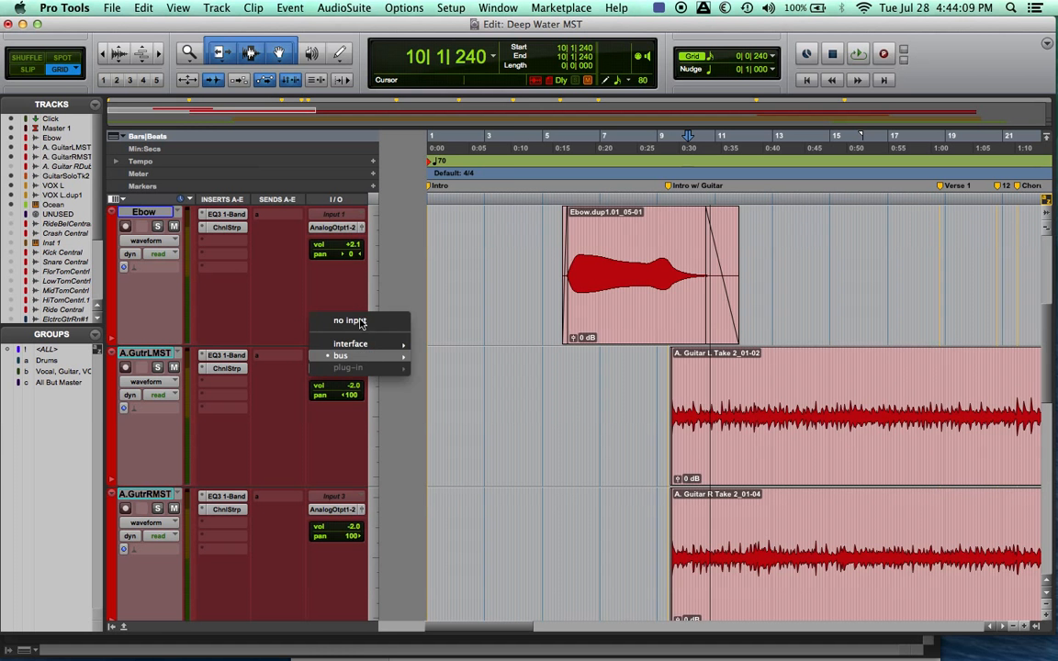
click(352, 322)
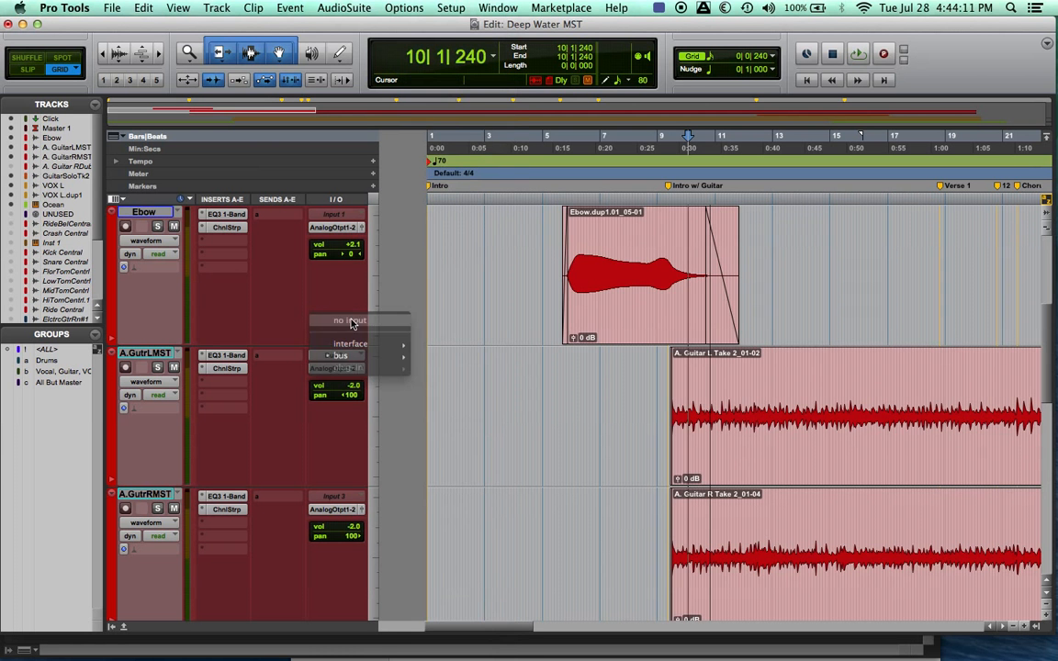
Assign the first send of both A.GutrLMST and A.GutrRMST to mono Bus 3.
click(277, 357)
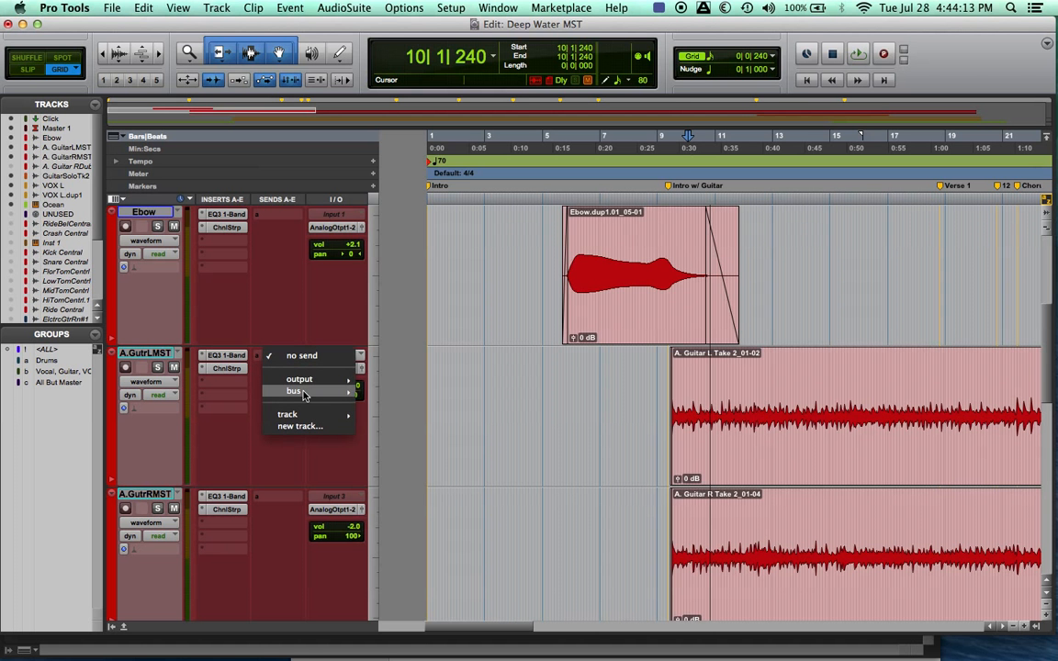
mouse_move(303, 392)
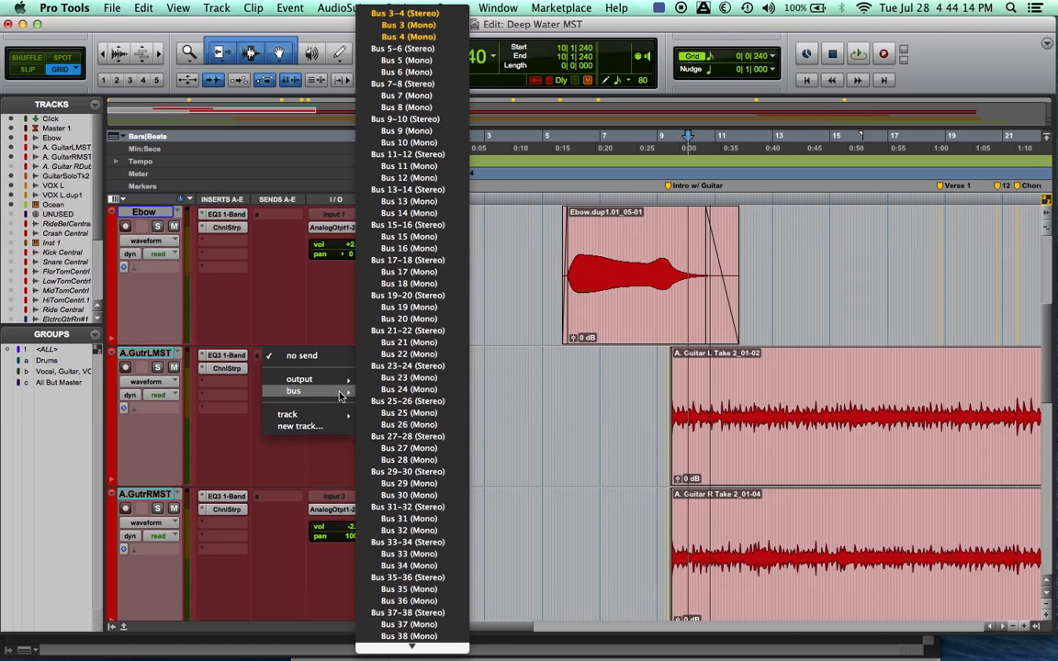
click(411, 30)
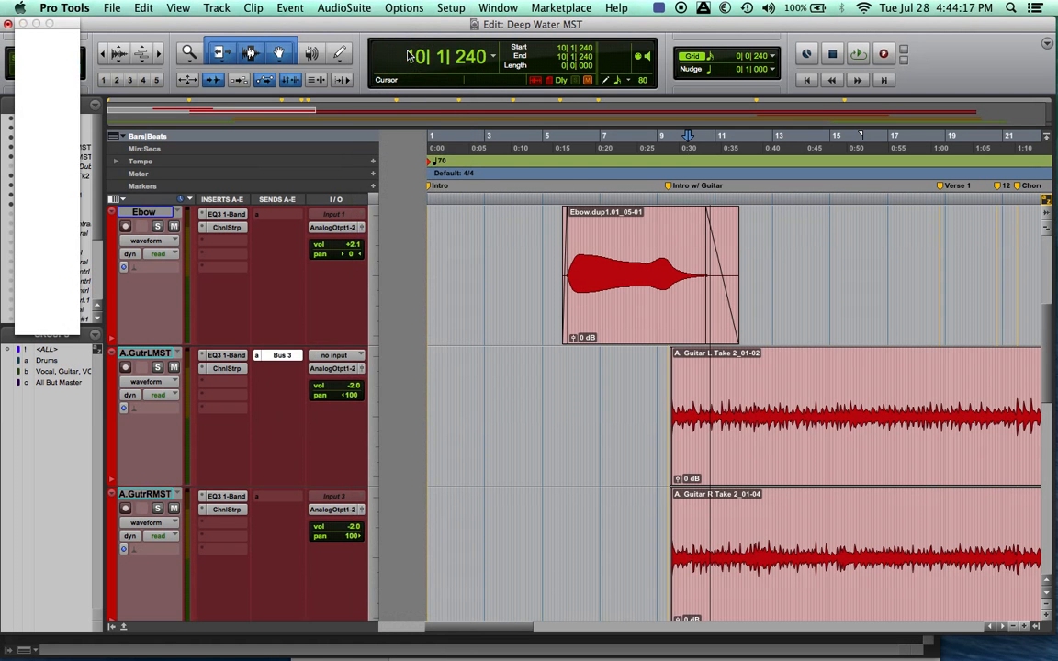
click(32, 226)
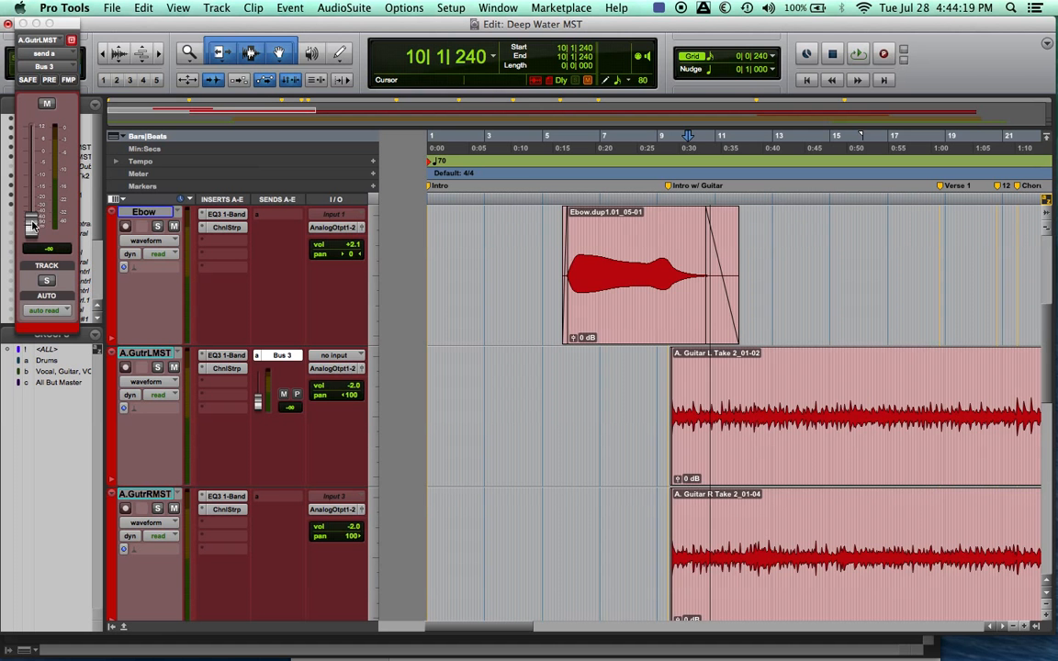
click(280, 496)
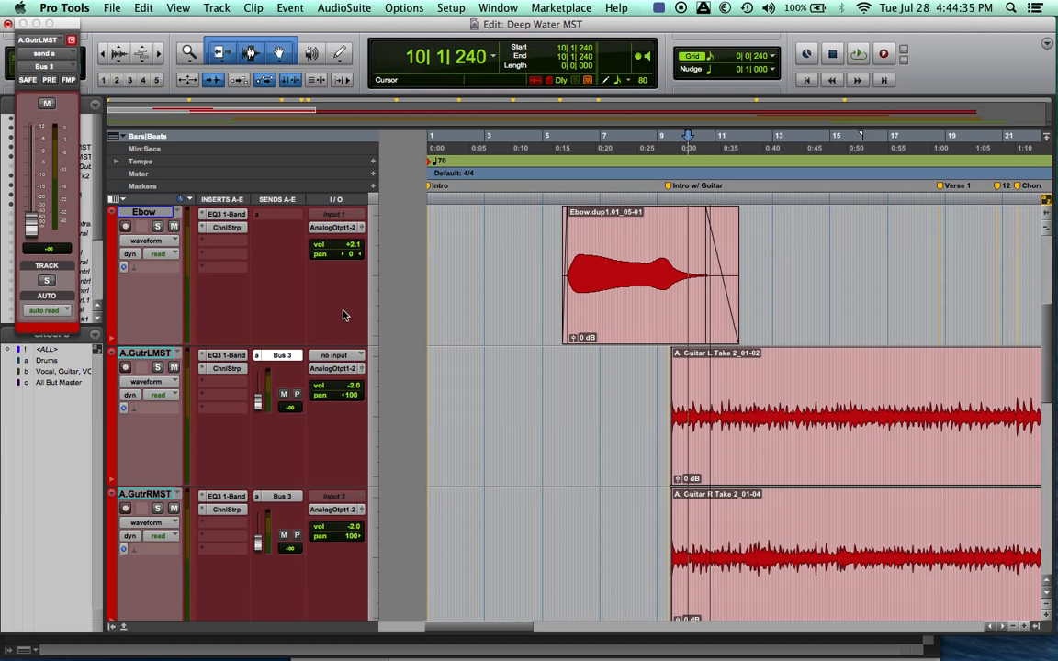
Reduce the track heights, check the session's channel strips in the Mix window, and return to the Edit window.
key(ctrl+alt+Up)
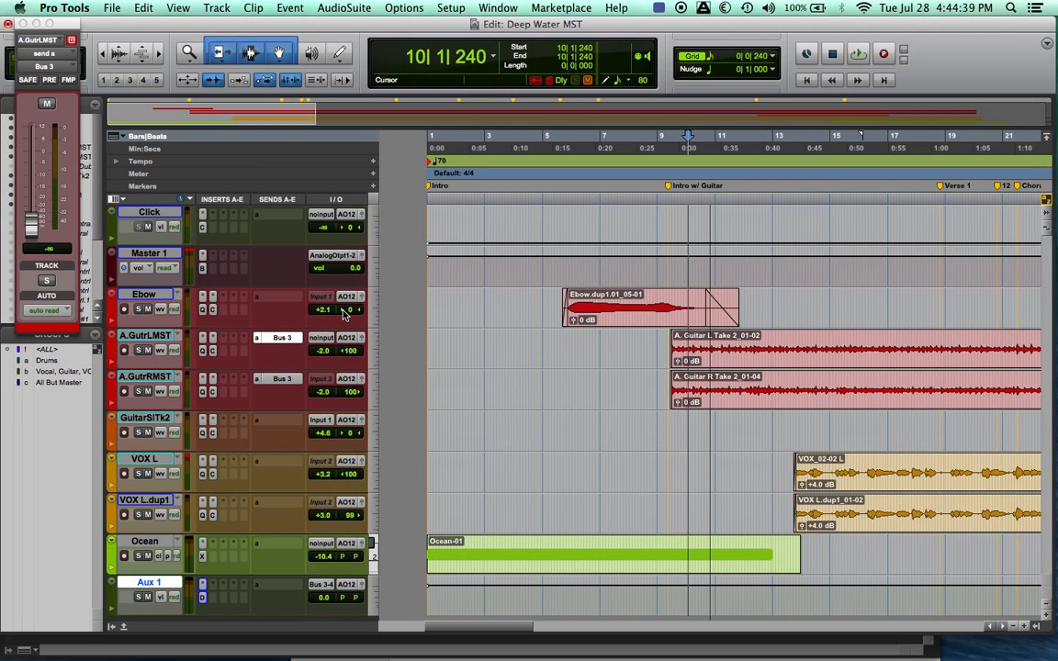
key(super+equal)
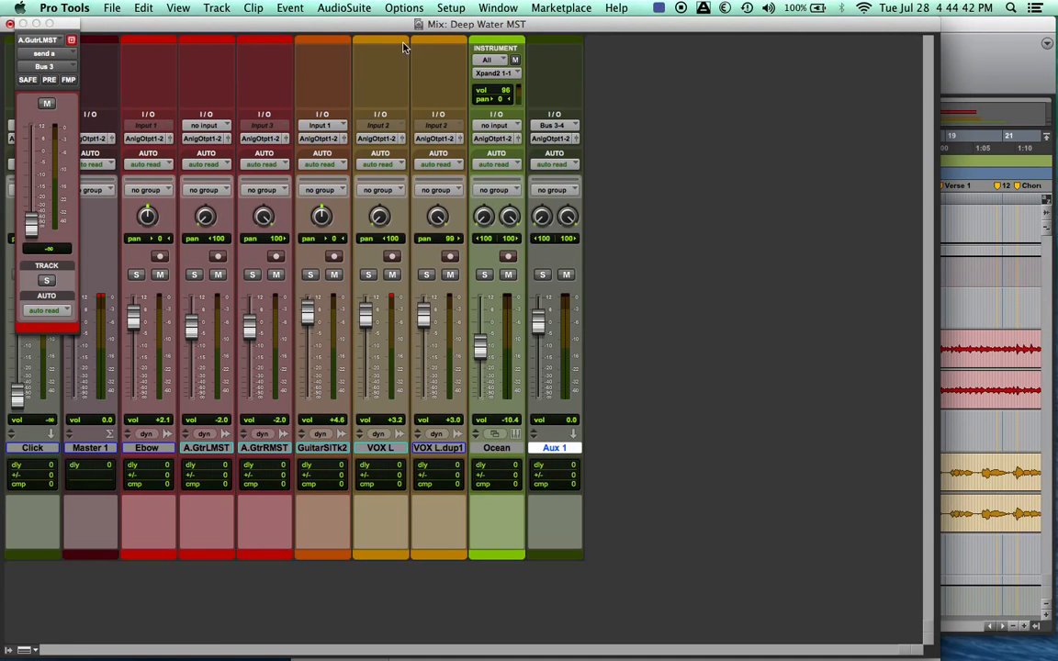
drag(364, 27, 408, 21)
key(super+equal)
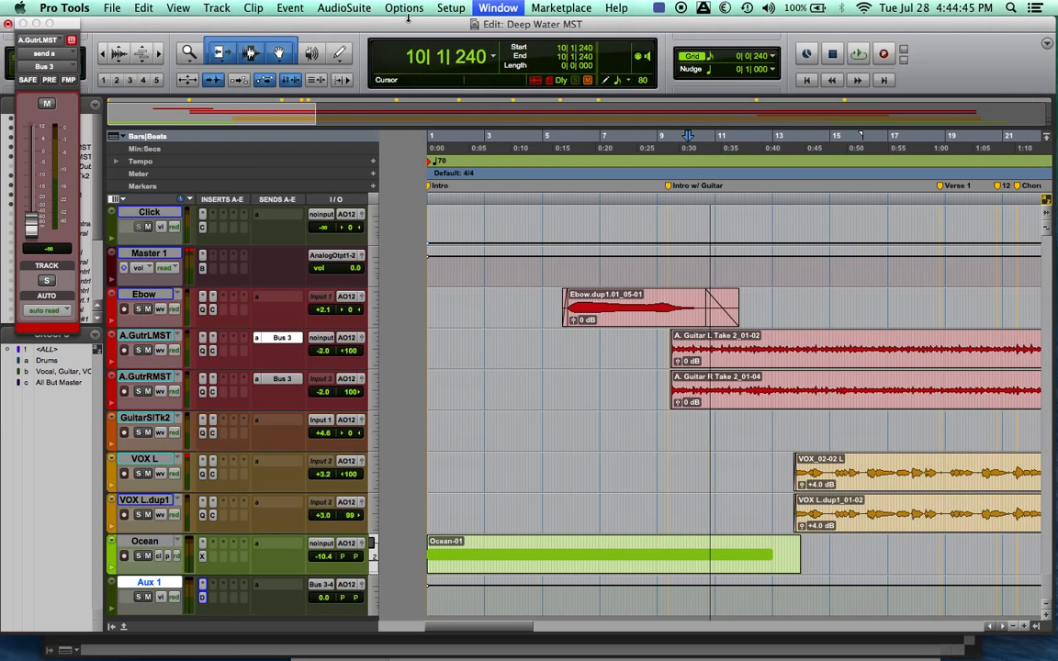
Enlarge the track heights again and bring the Aux 1 track with its D-Verb insert into view.
key(ctrl+alt+Up)
key(ctrl+alt+Up)
scroll(280, 241, down, 5)
key(ctrl+alt+Up)
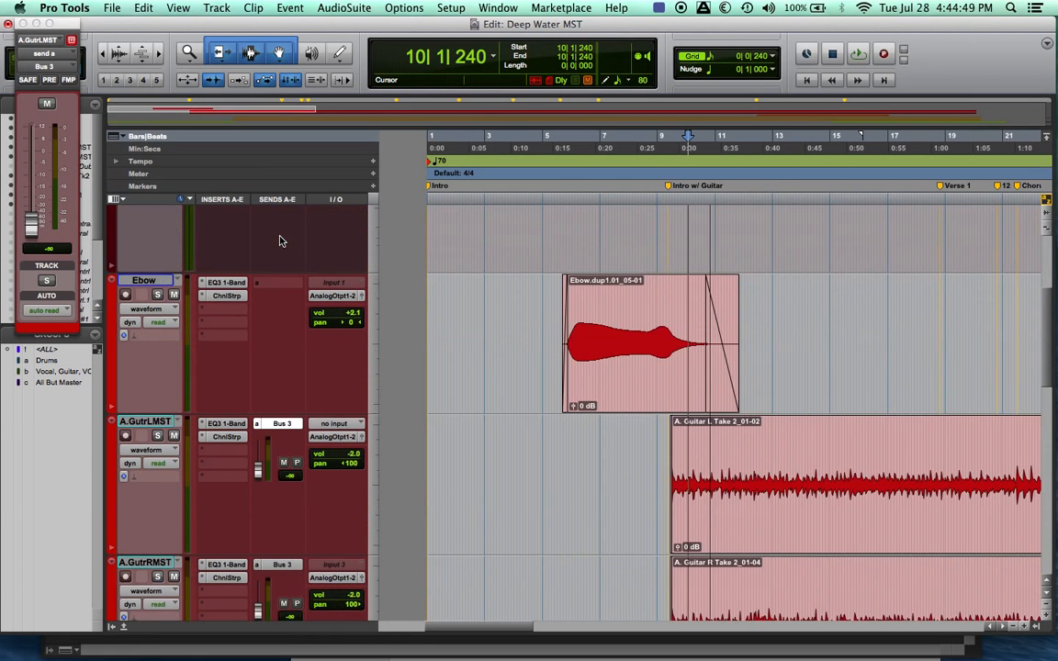
scroll(280, 240, down, 10)
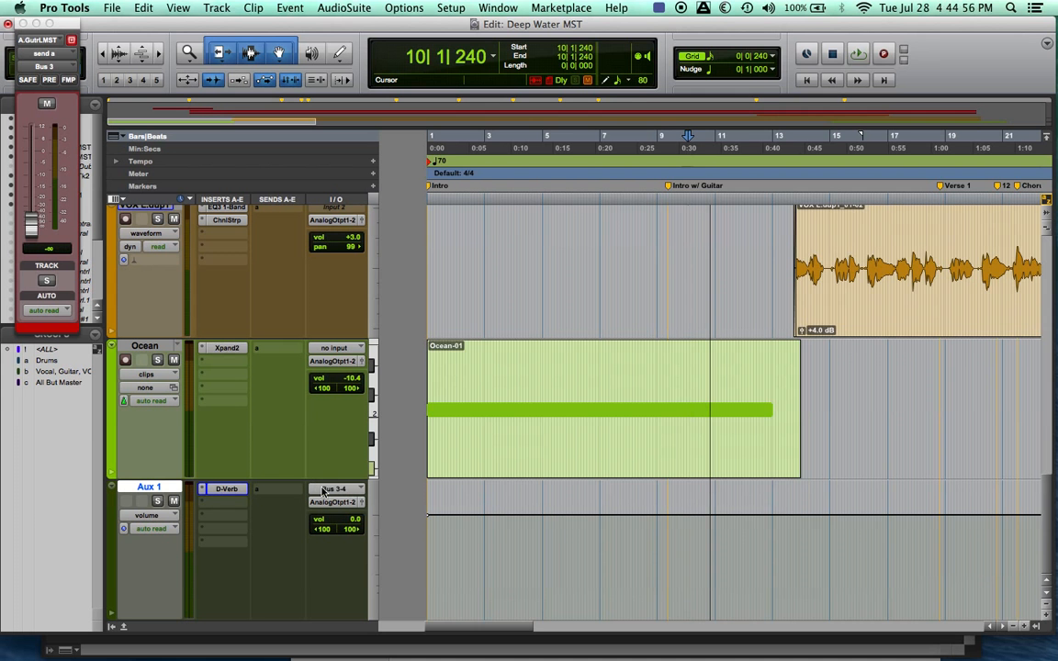
Play the session from bar 10 twice, stopping after each short pass, while checking the Aux 1 track's meter.
key(space)
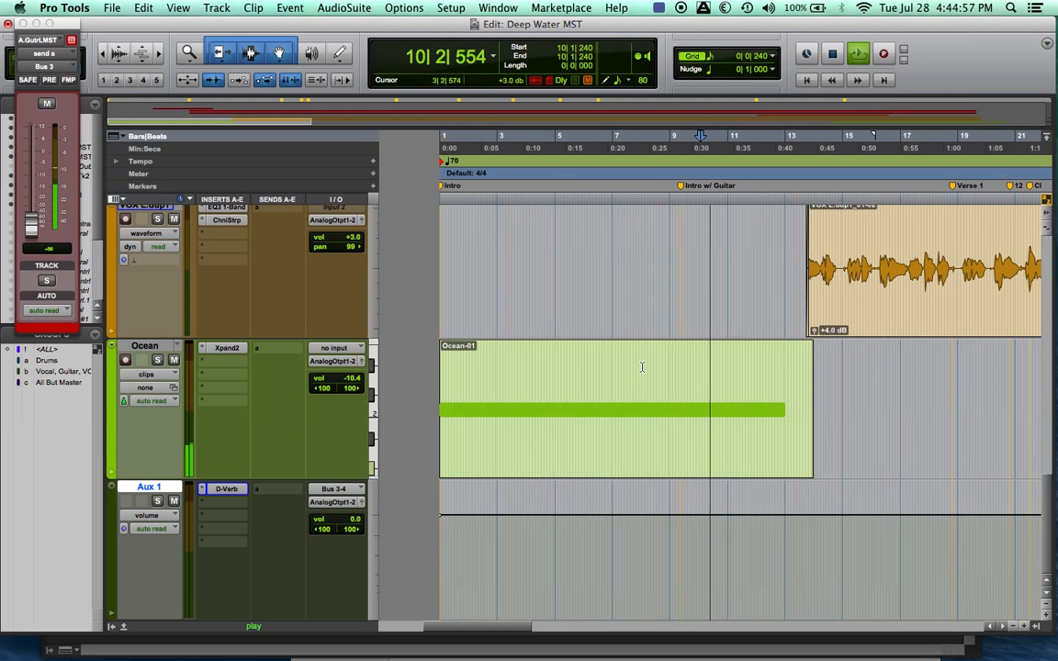
key(space)
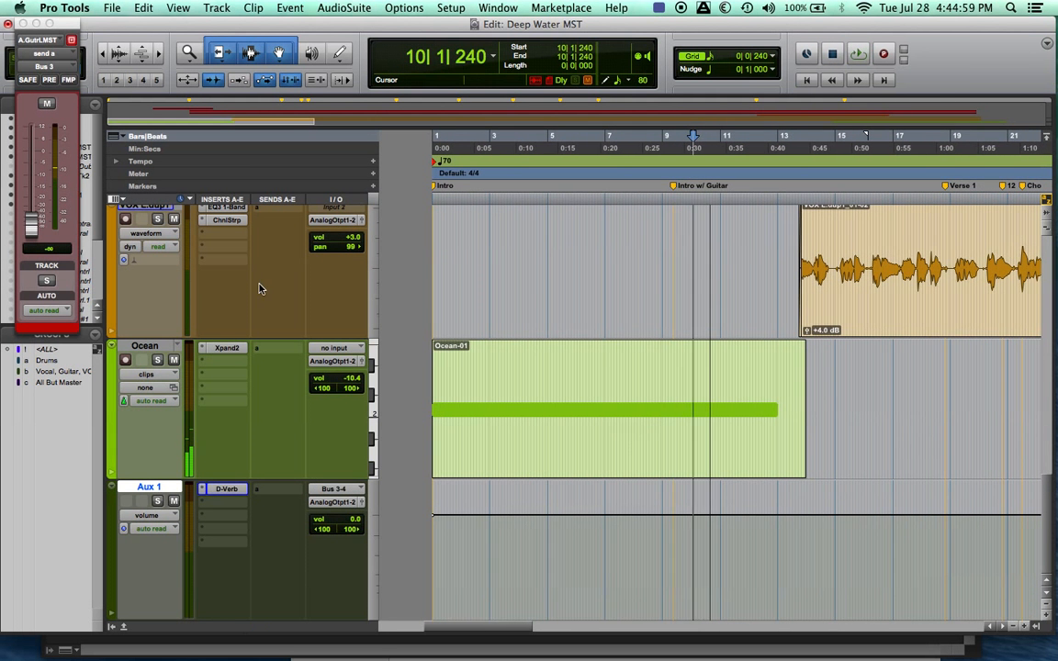
key(space)
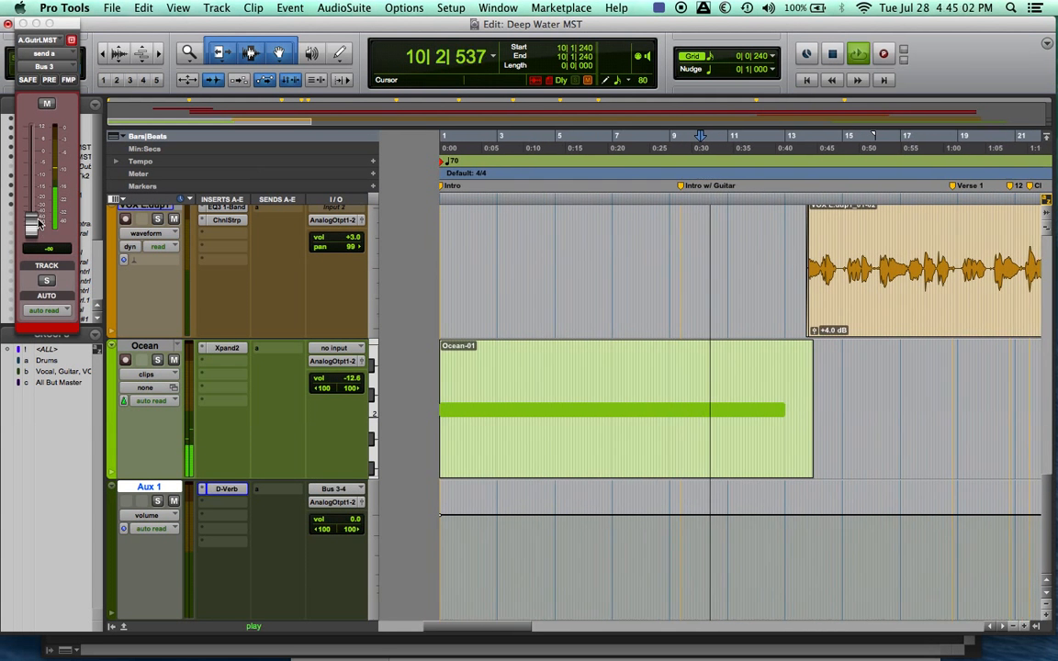
key(space)
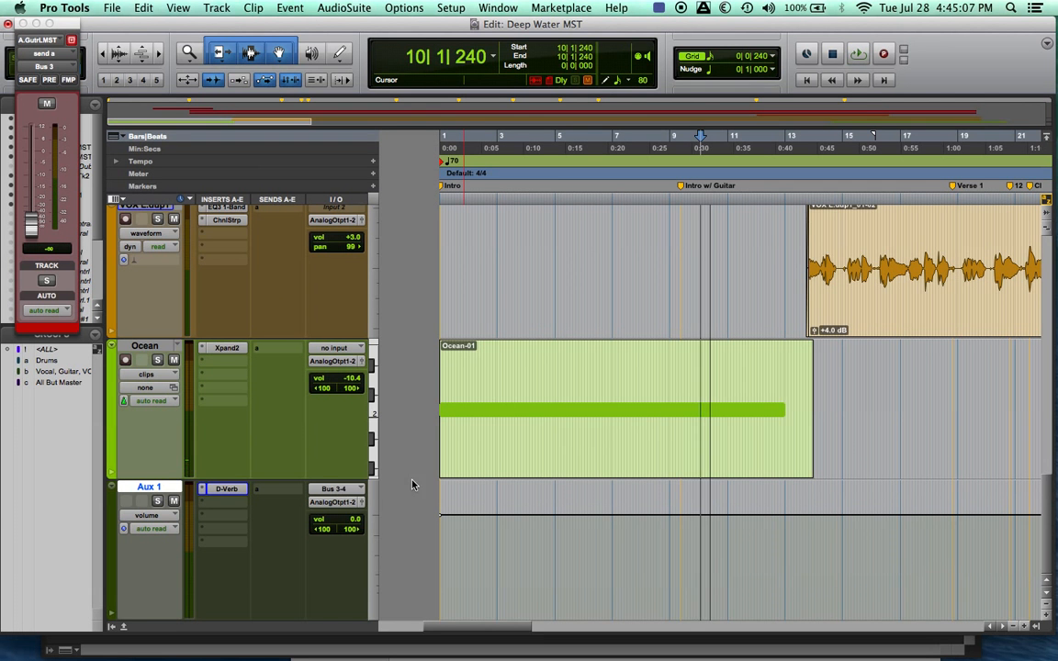
Route the first send of A.GutrLMST to the mono Digital Output L/R (1) path.
scroll(310, 444, up, 10)
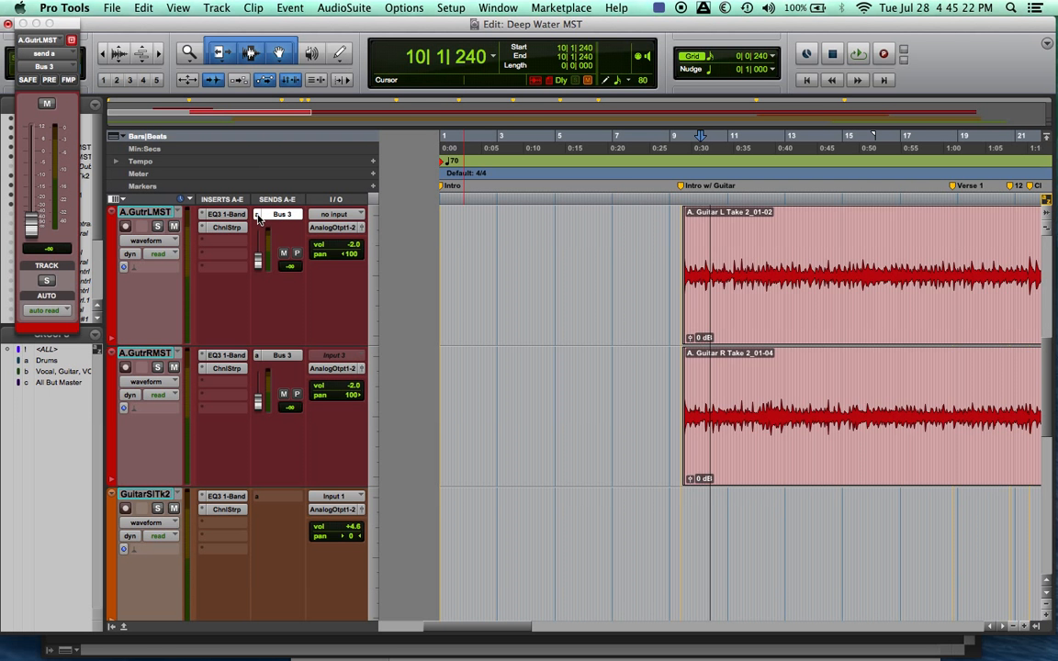
click(258, 217)
mouse_move(292, 215)
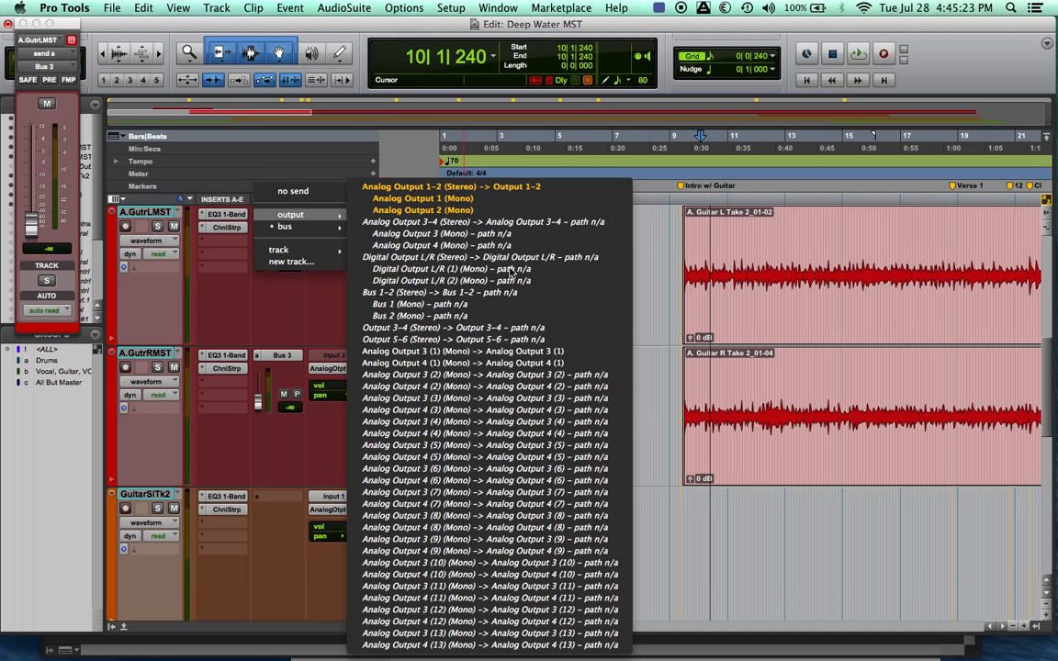
click(512, 269)
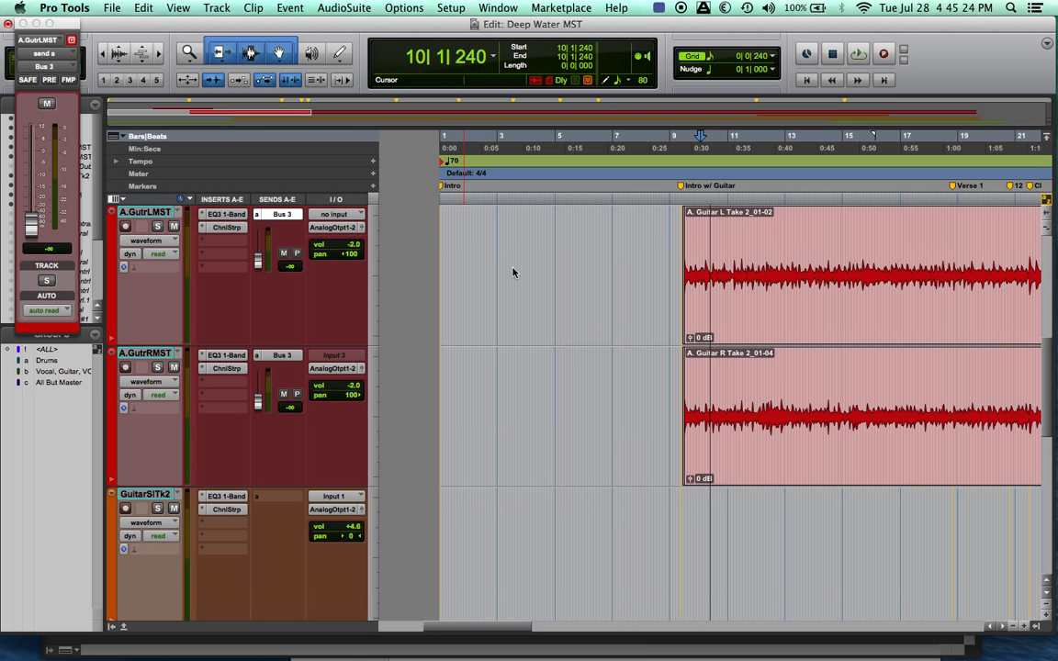
Reassign the first send of A.GutrLMST to Bus 3.
click(259, 218)
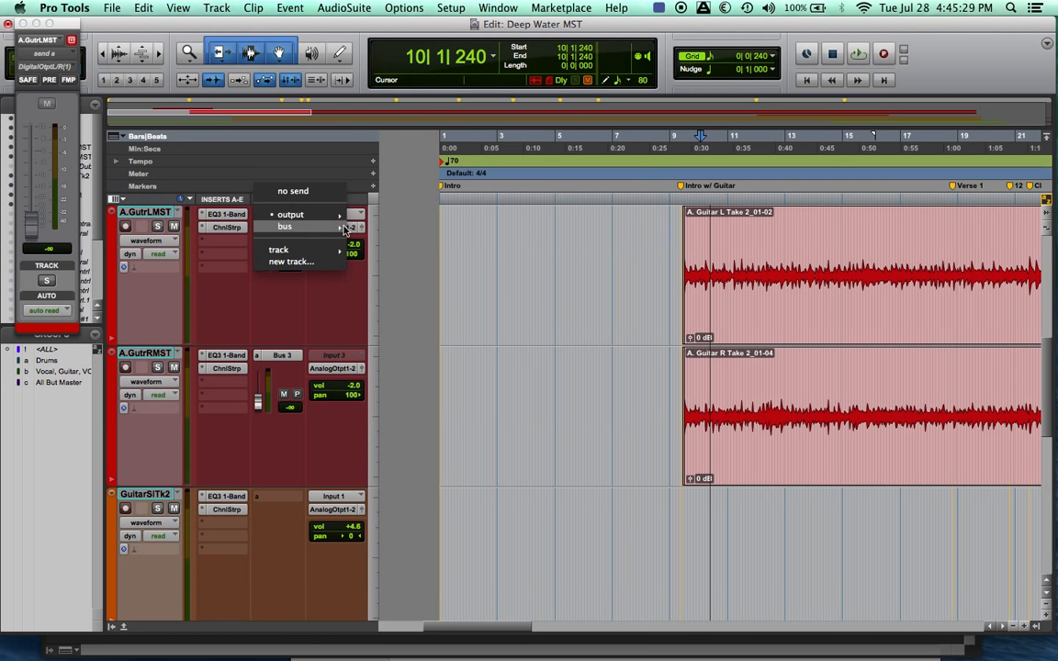
mouse_move(295, 227)
click(391, 13)
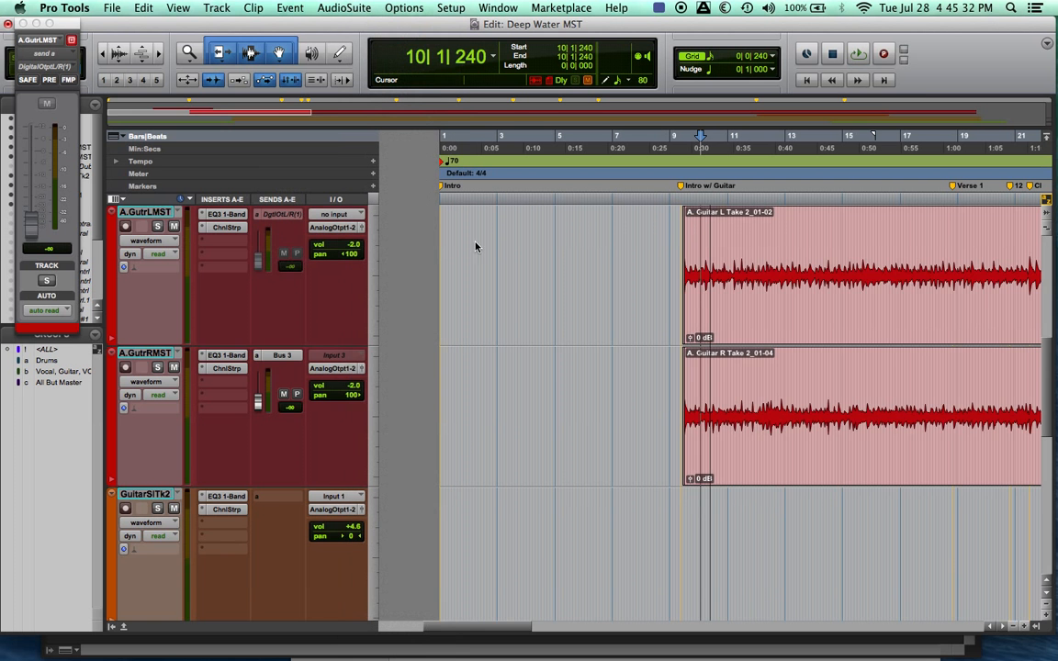
Check the Aux 1 track's Bus 3-4 input and raise the Bus 3 send level on the grouped acoustic guitars to 0.0 dB.
scroll(474, 444, down, 5)
scroll(475, 444, down, 3)
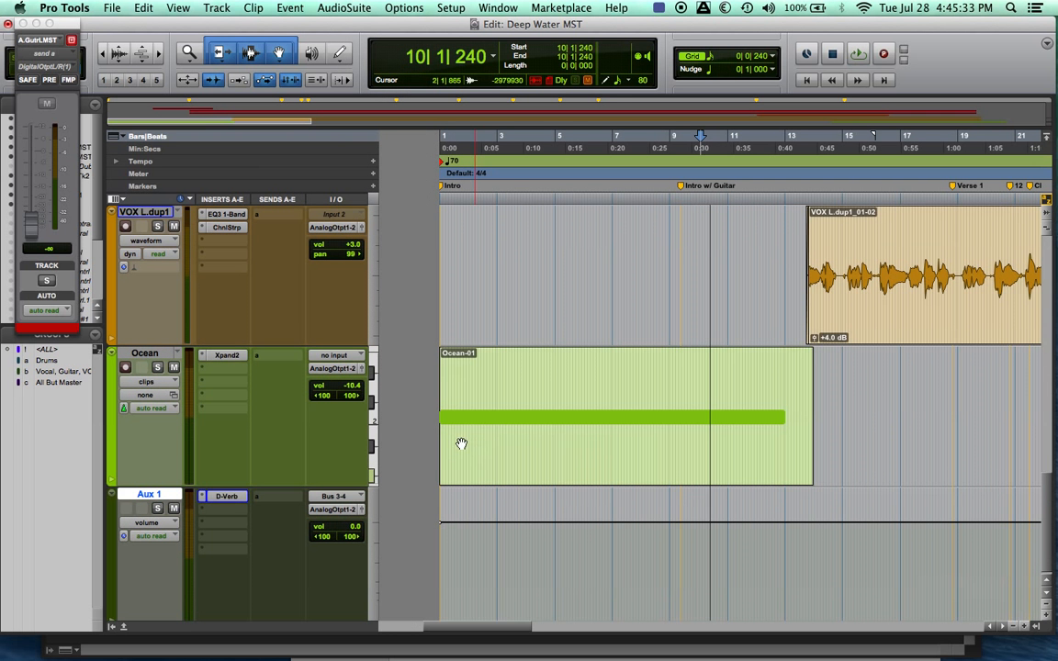
scroll(207, 449, down, 1)
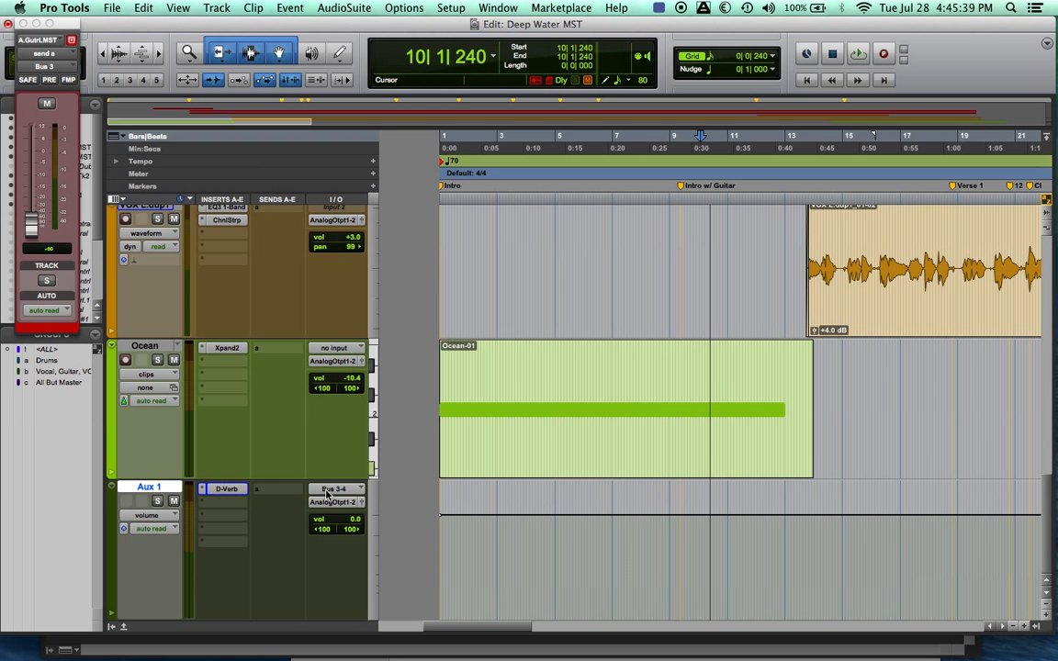
scroll(331, 494, up, 10)
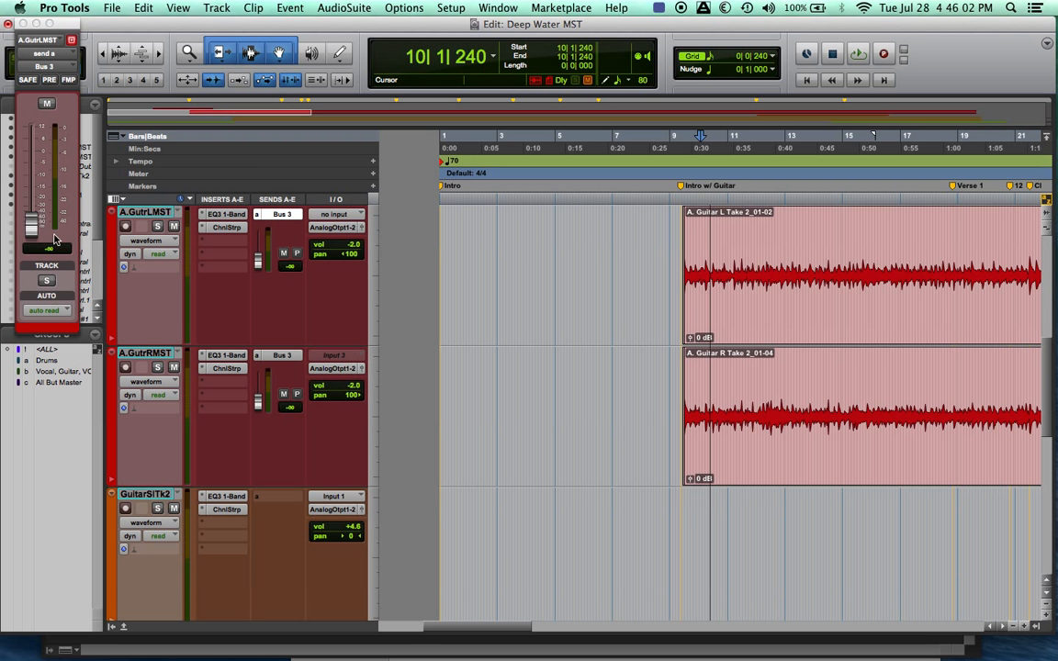
drag(30, 219, 31, 149)
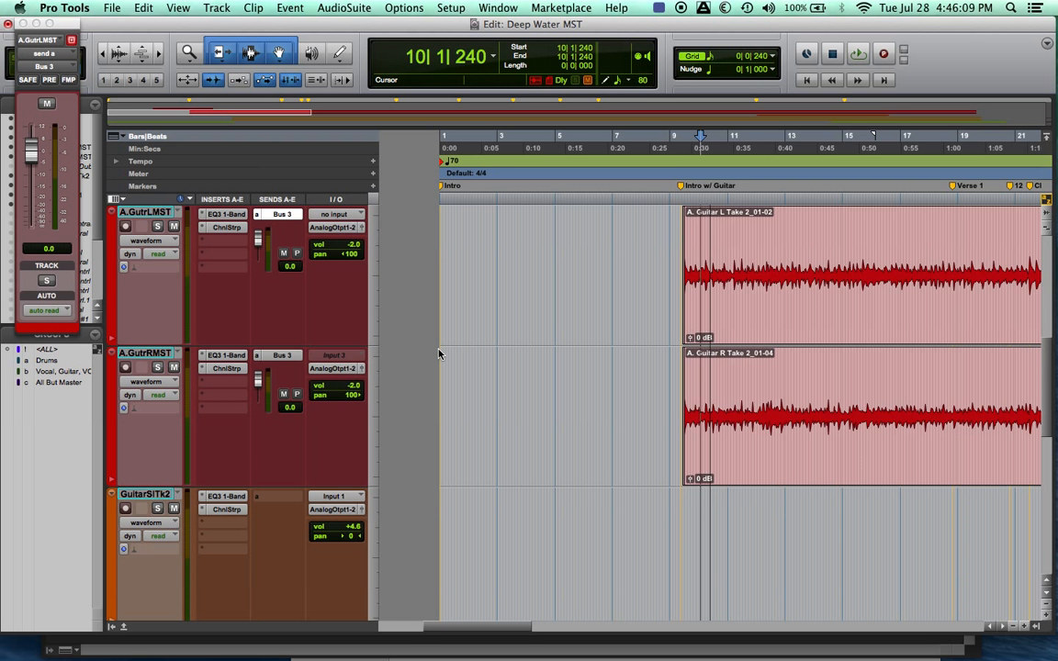
Audition the acoustic guitars with their Bus 3 sends from bar 10 twice, looking over the neighbouring tracks between passes.
key(space)
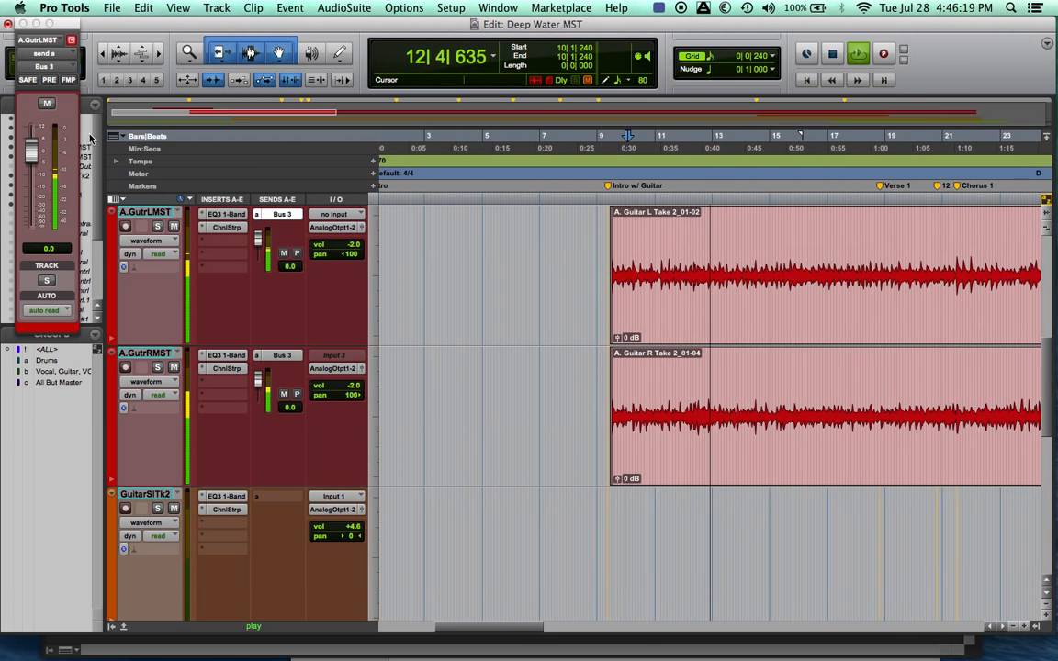
key(space)
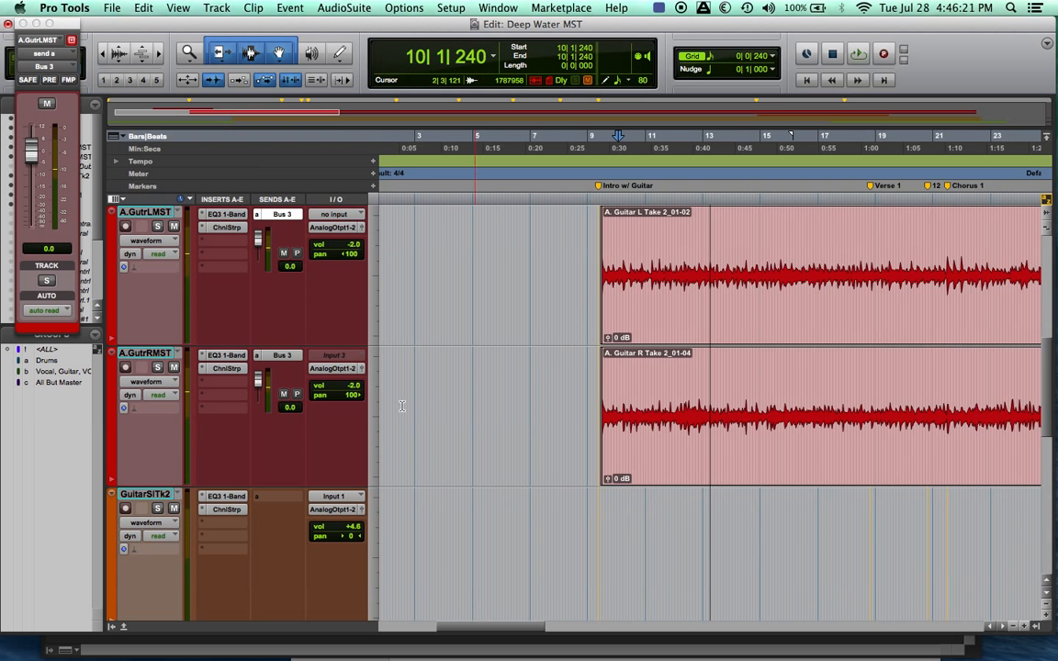
scroll(401, 406, down, 3)
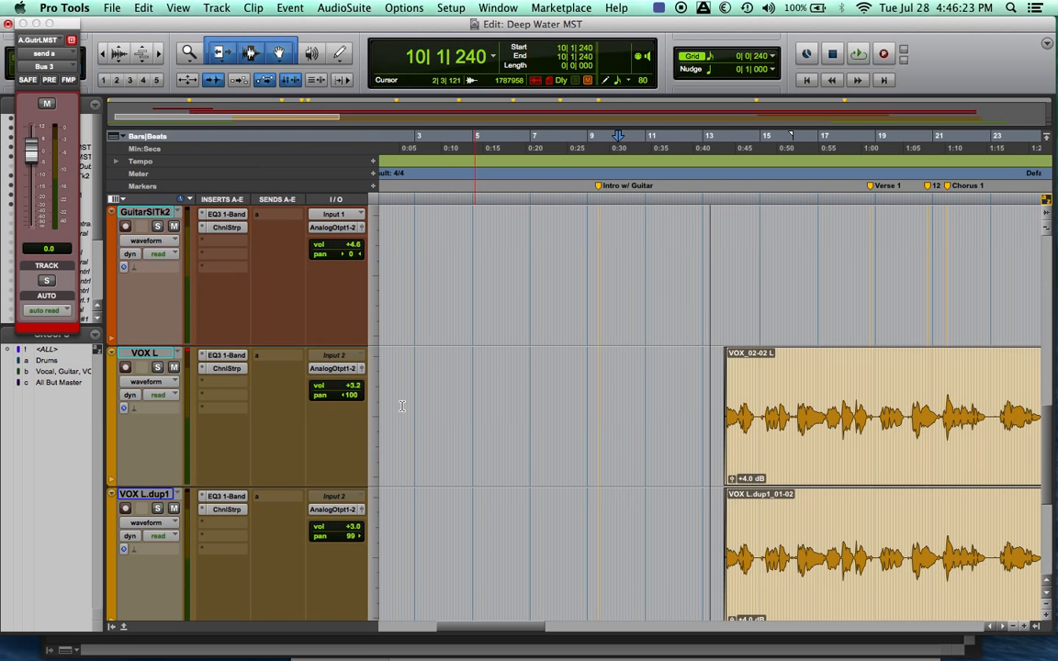
scroll(479, 398, up, 3)
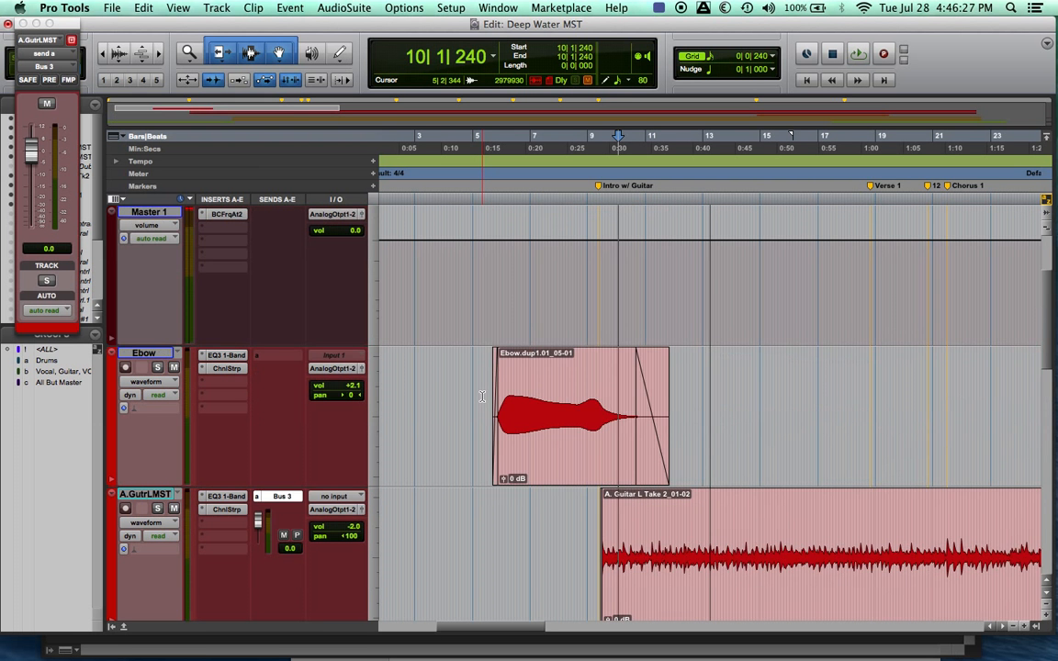
scroll(481, 397, down, 2)
scroll(482, 397, up, 1)
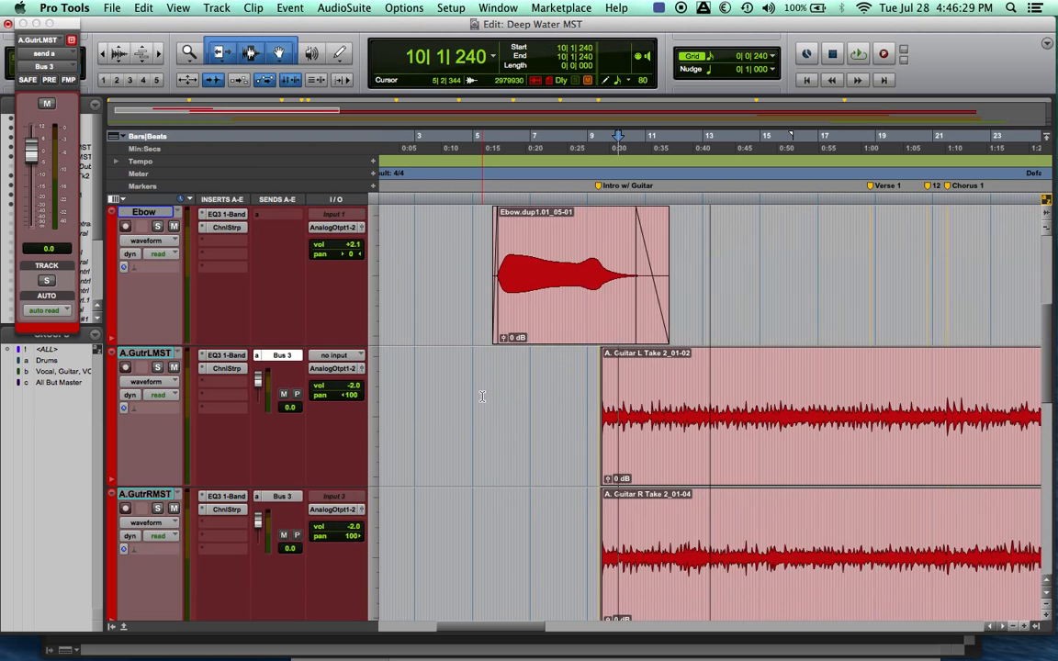
scroll(481, 397, up, 2)
scroll(481, 397, down, 2)
key(space)
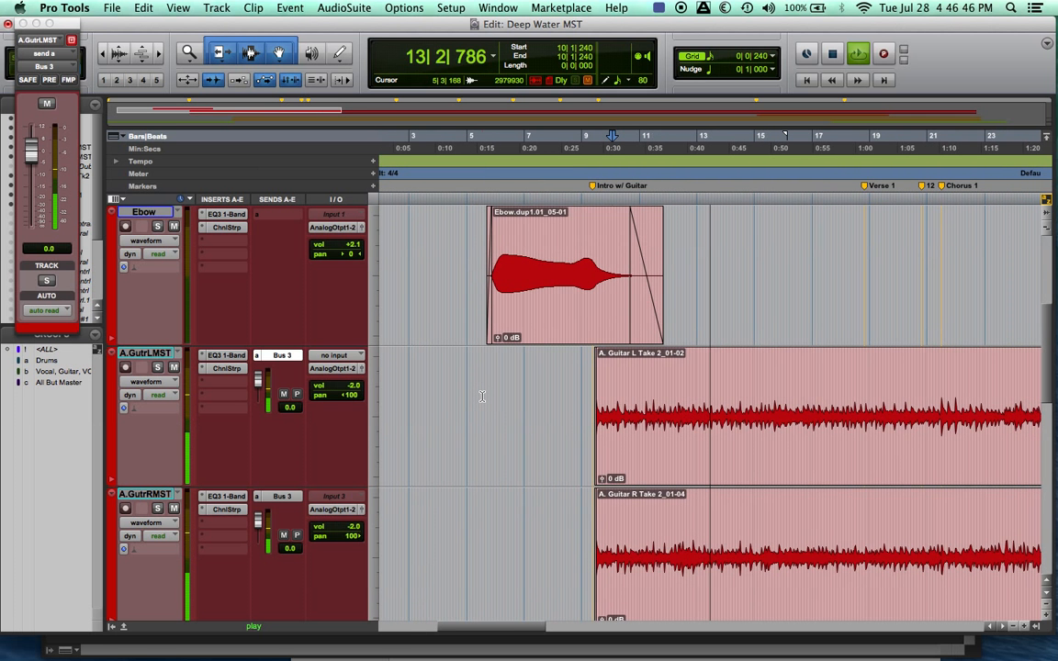
key(space)
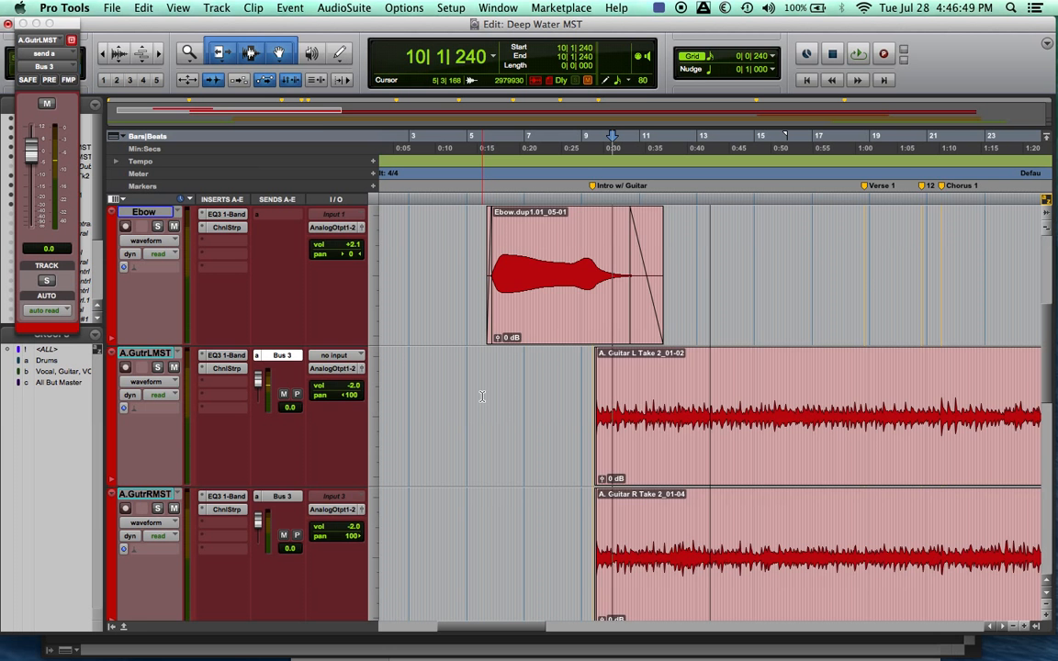
Look over the guitar, vocal, Ocean and Aux 1 tracks, and check the bus selected as the Aux 1 input.
scroll(481, 397, down, 3)
scroll(481, 396, down, 10)
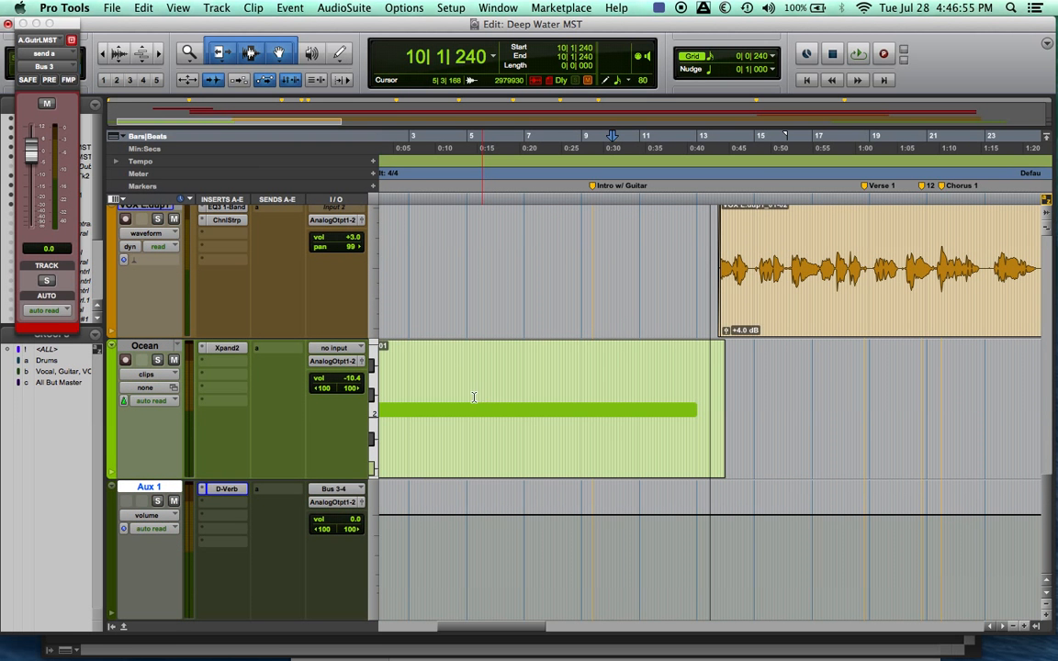
scroll(316, 426, up, 3)
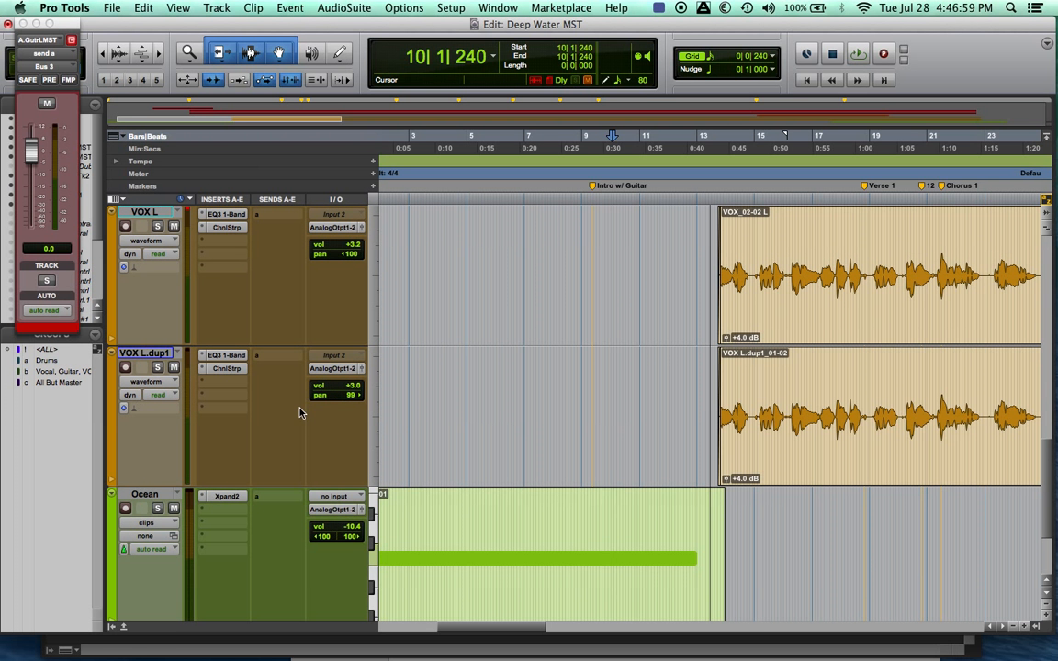
scroll(299, 412, up, 5)
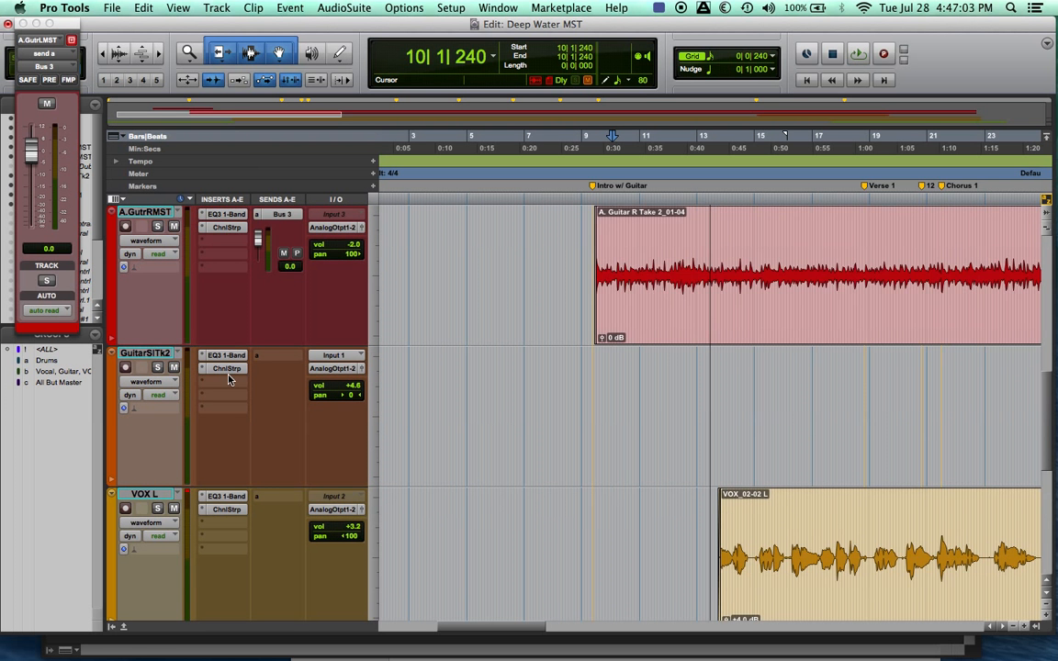
scroll(280, 551, down, 7)
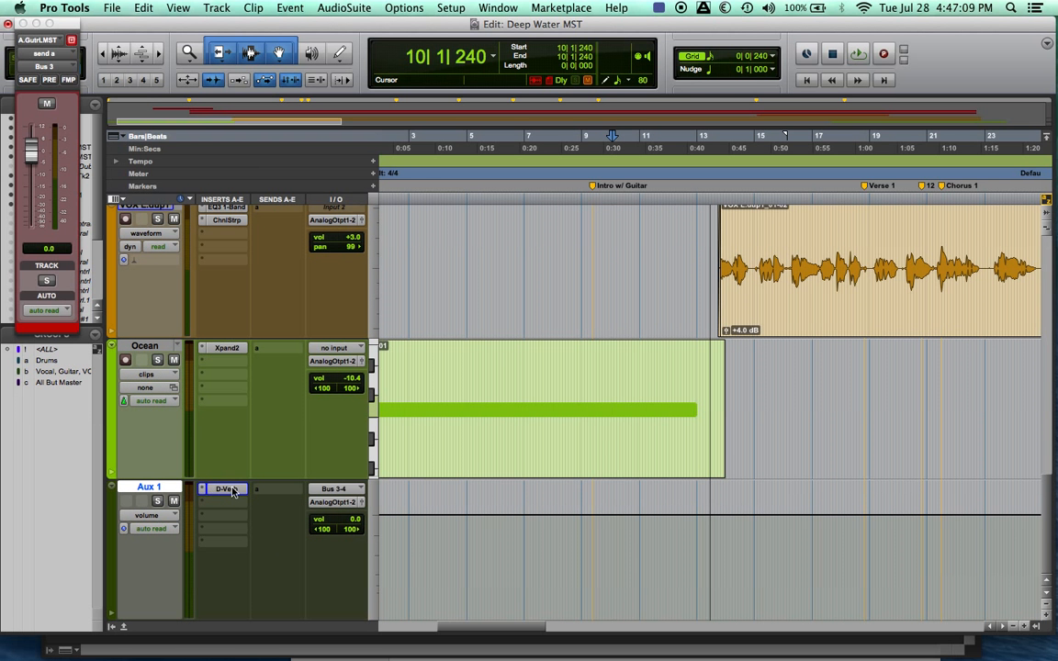
click(292, 490)
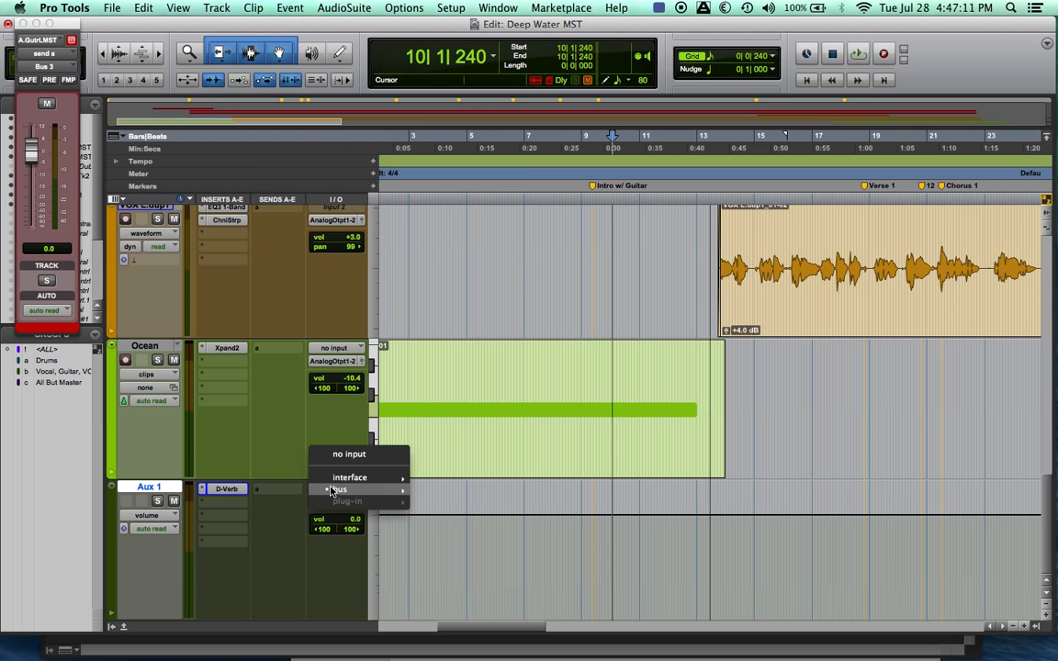
mouse_move(350, 494)
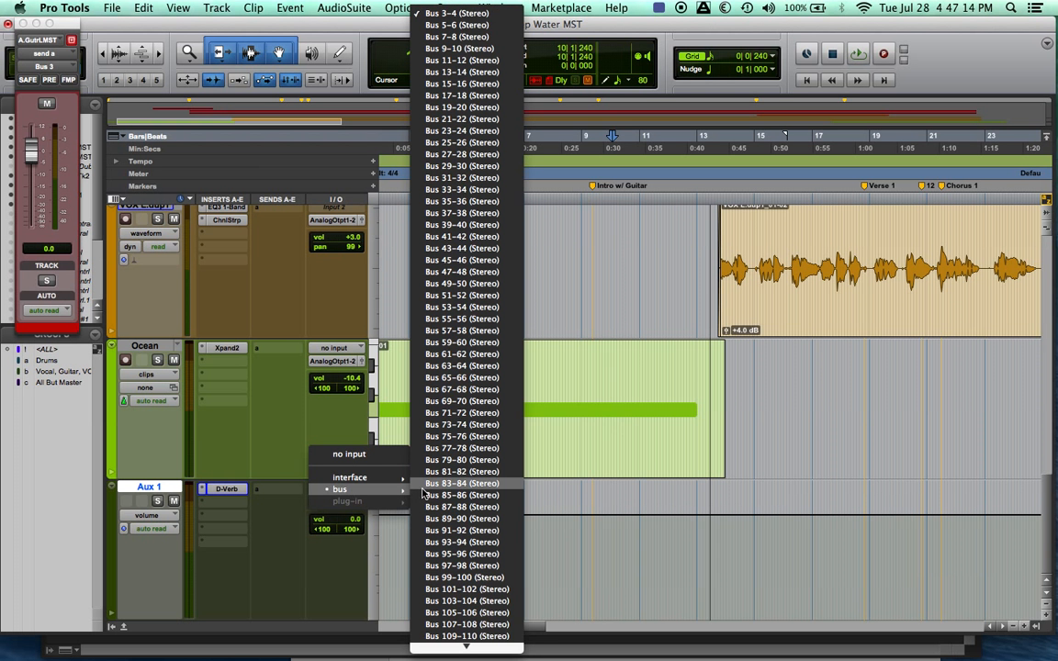
click(457, 12)
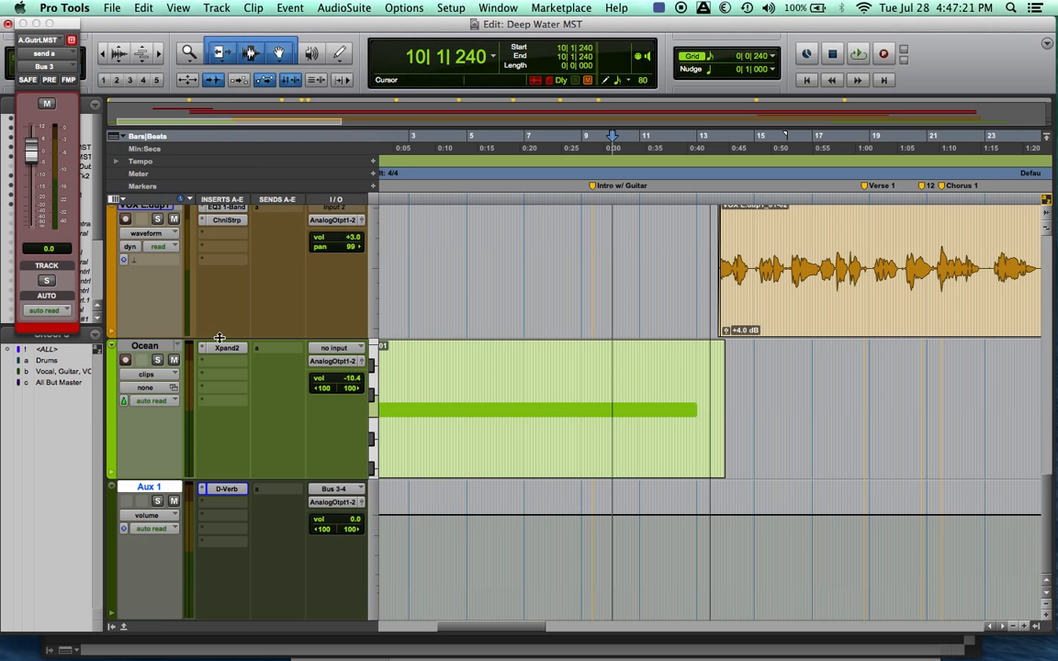
Assign the first send of GuitarSlTk2 to Bus 3 (Mono) and set its send level to 0.0 dB.
scroll(221, 349, up, 5)
scroll(220, 349, up, 3)
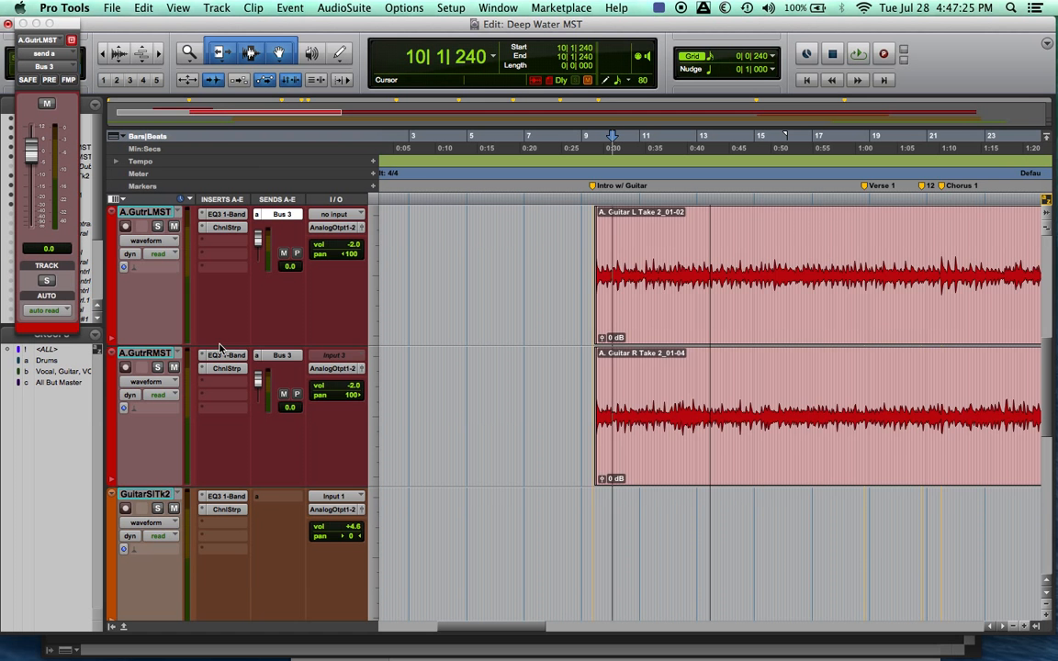
scroll(317, 396, down, 5)
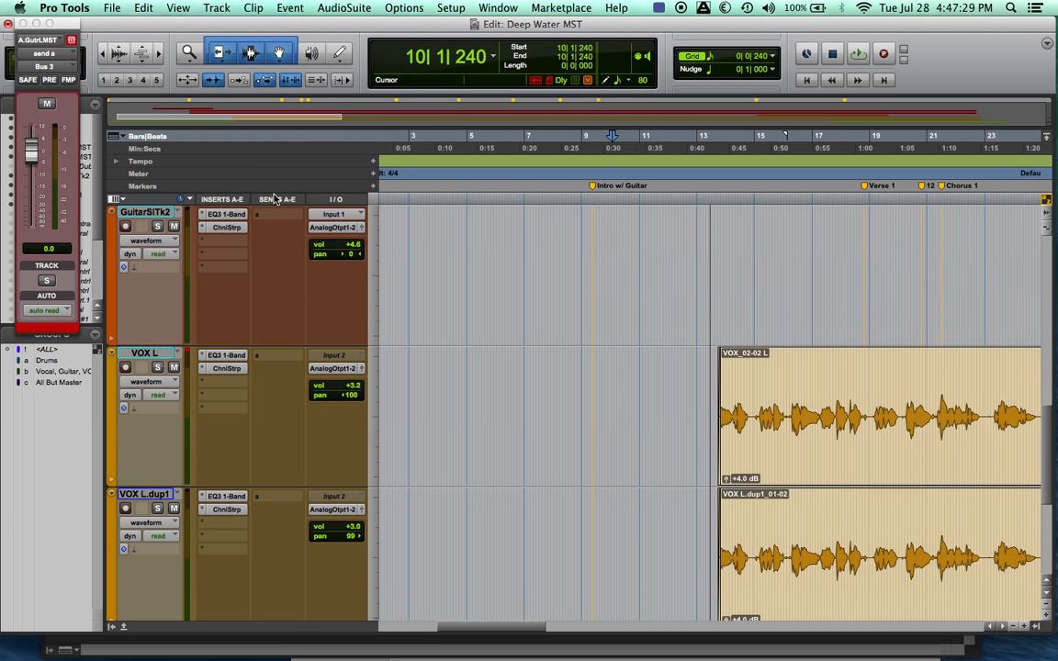
scroll(279, 241, up, 2)
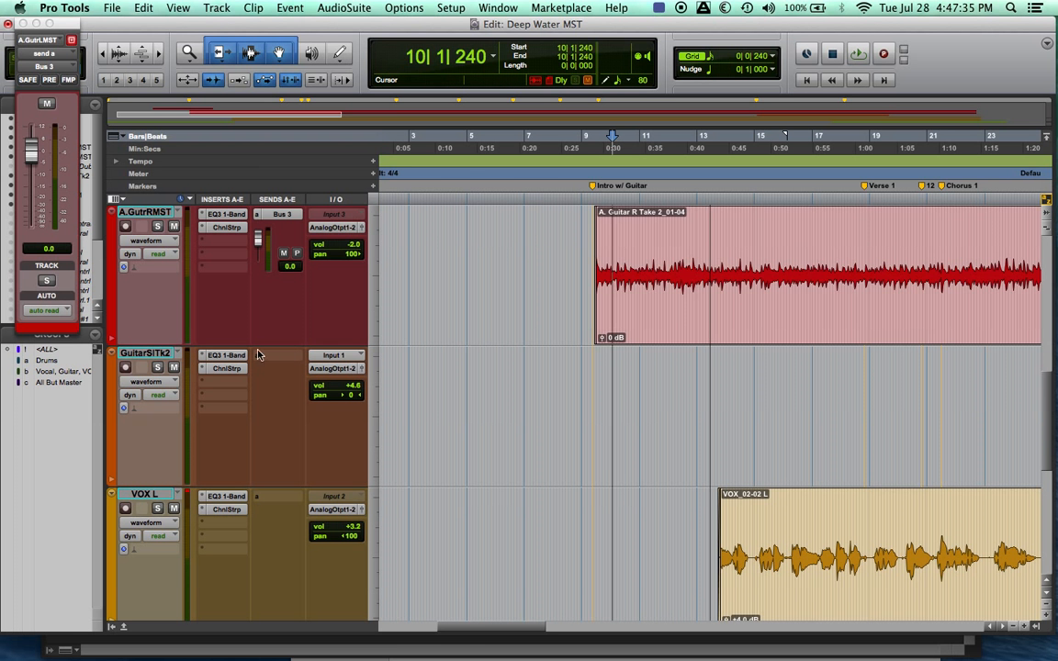
click(274, 359)
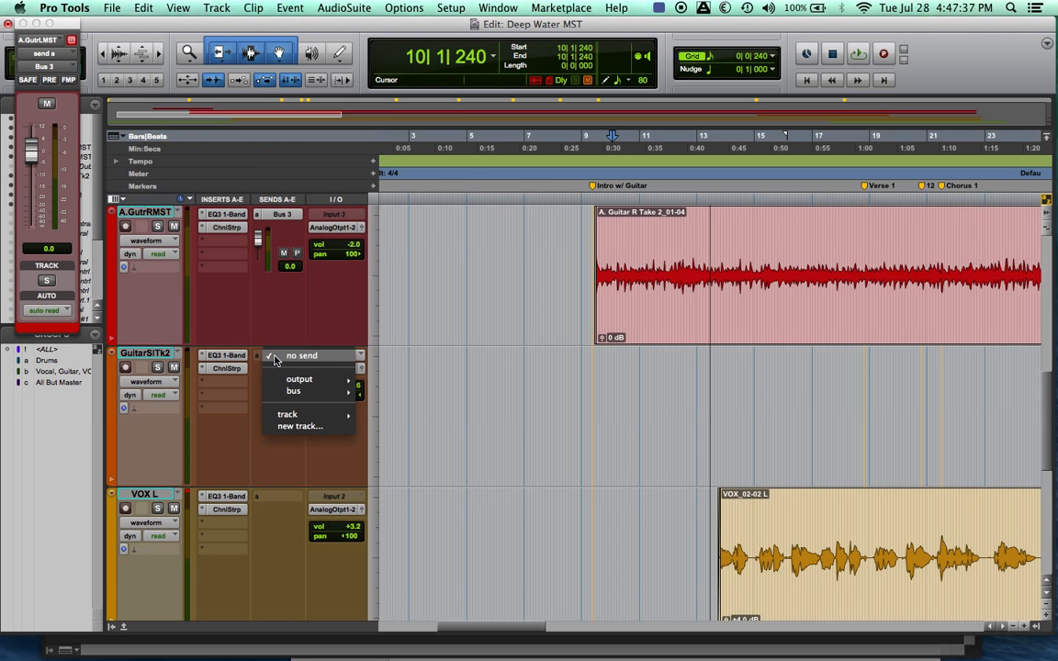
mouse_move(294, 392)
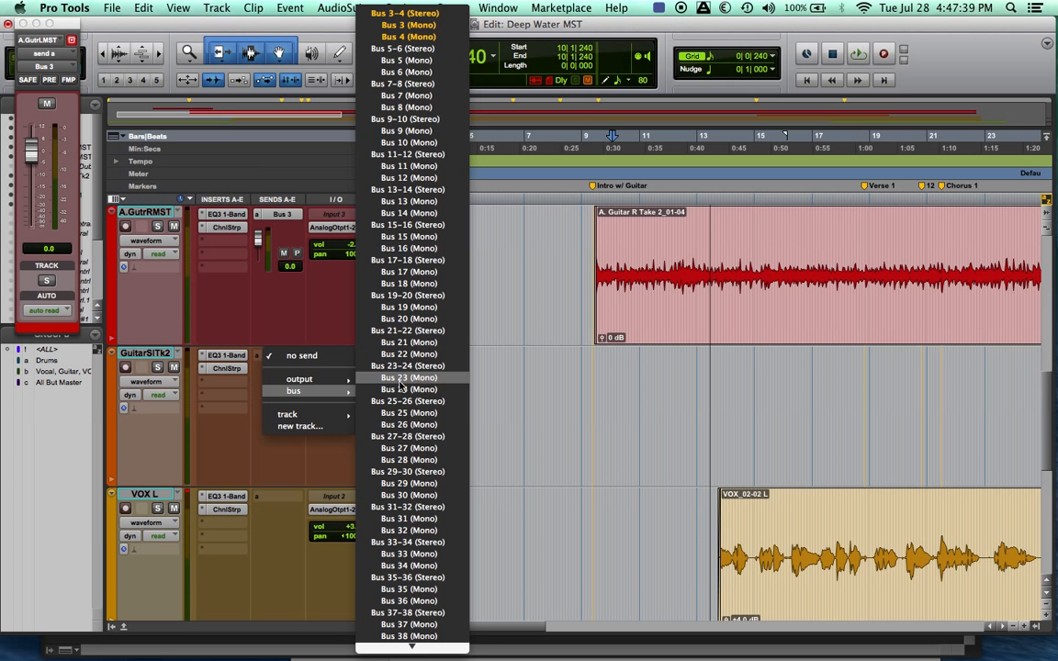
click(400, 26)
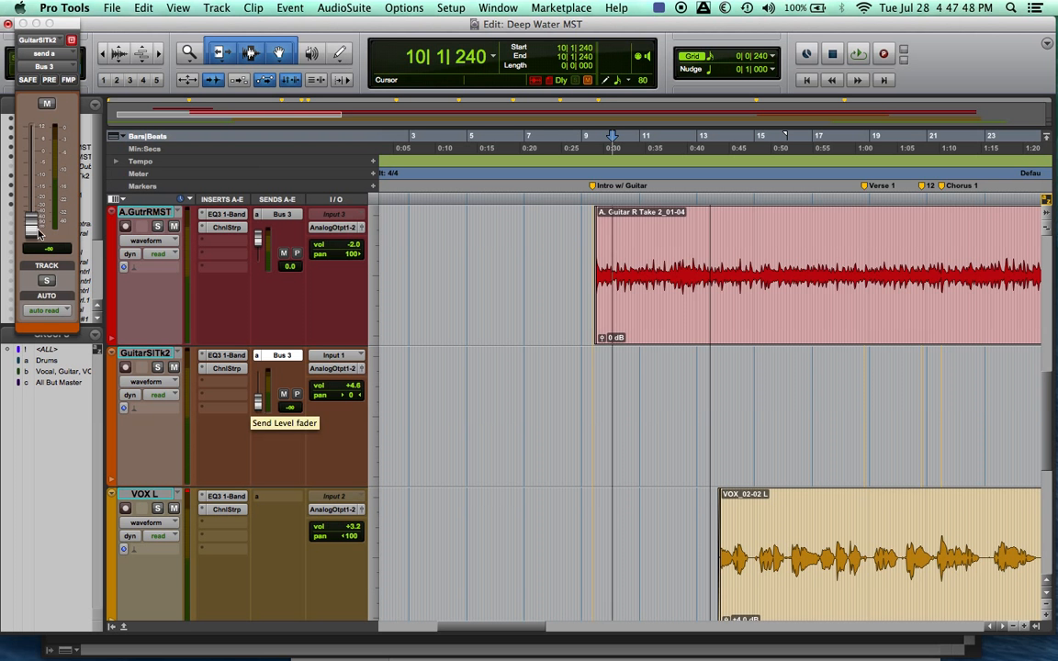
alt+click(30, 220)
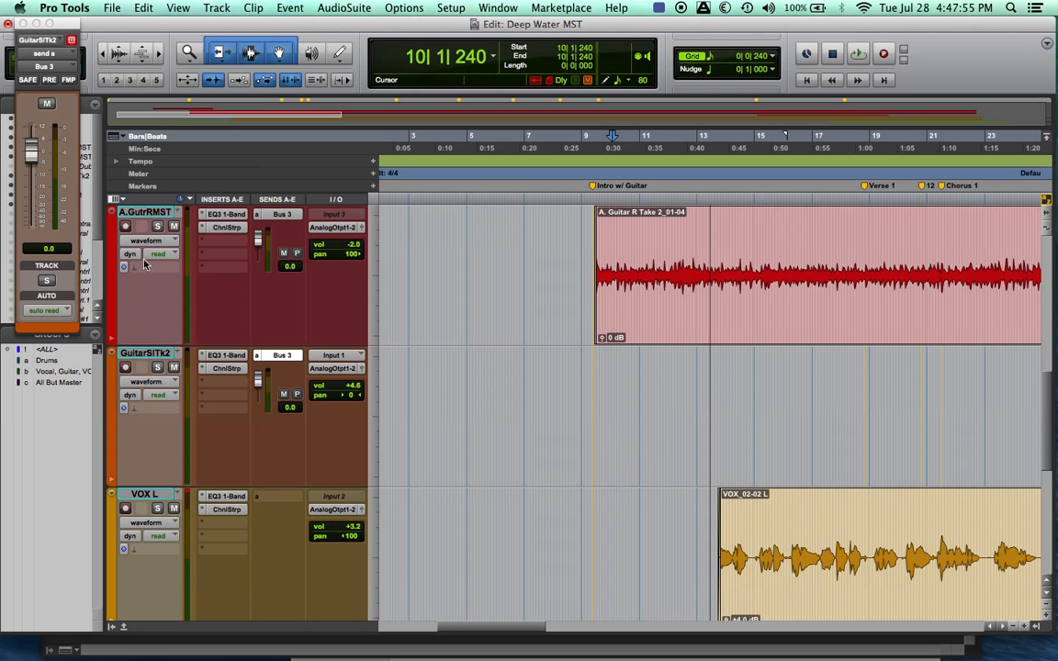
Close the GuitarSlTk2 send window and examine the routing and context options of its Bus 3 send.
click(22, 20)
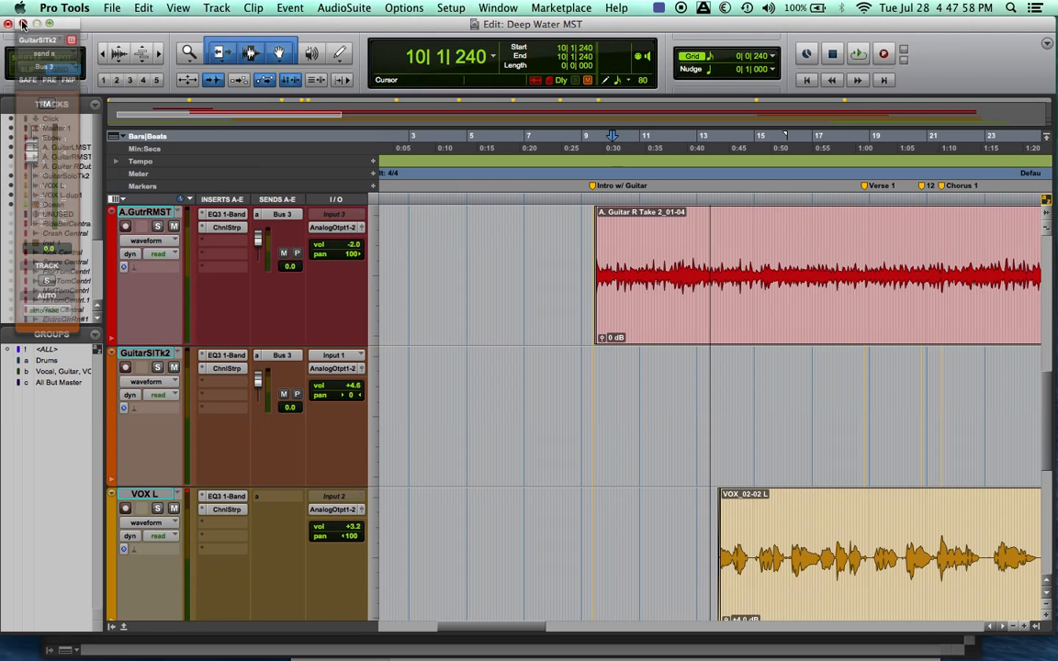
click(260, 356)
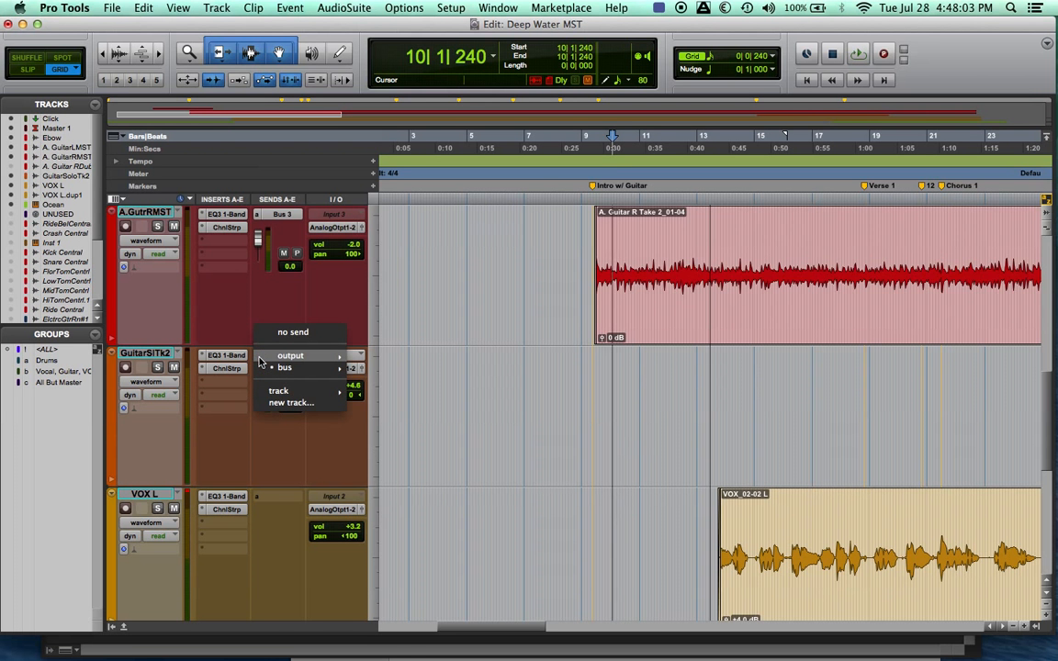
click(386, 176)
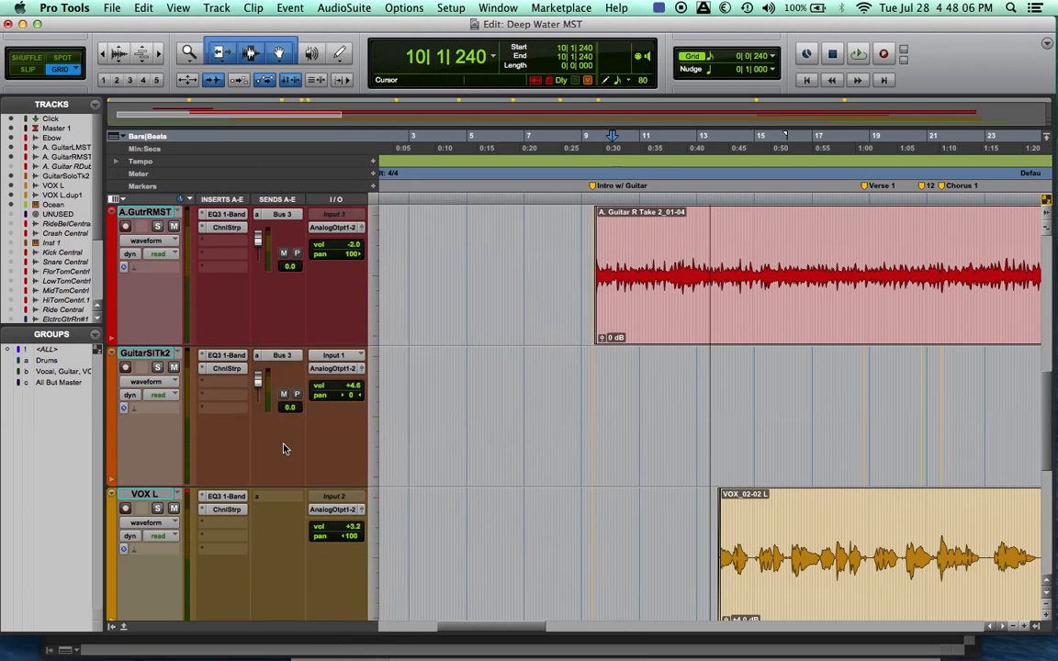
right_click(283, 355)
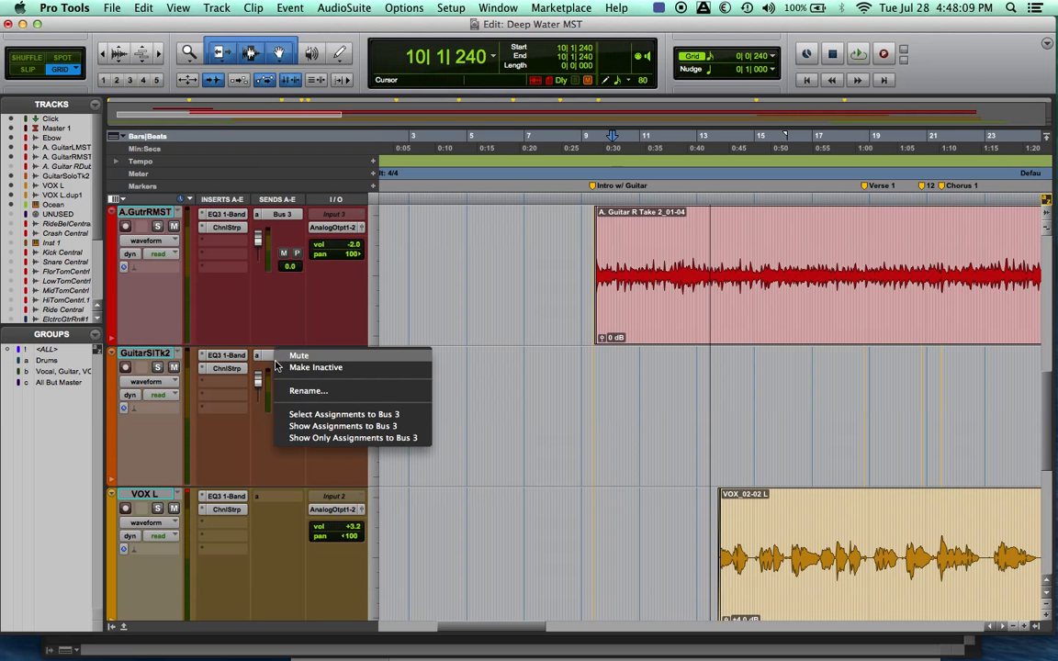
click(258, 457)
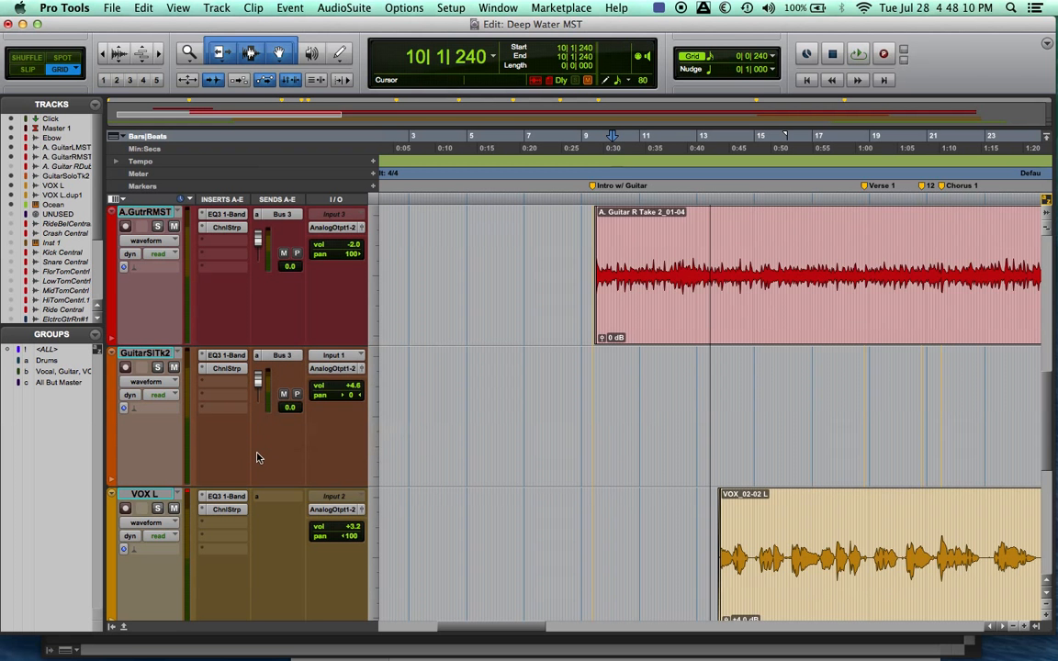
click(258, 360)
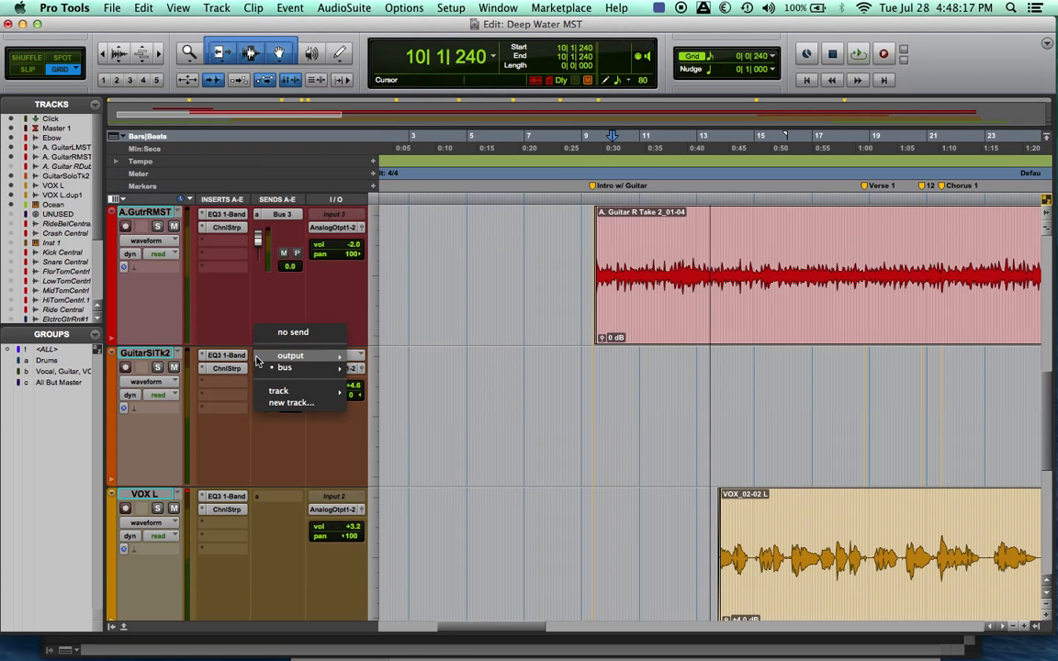
click(298, 292)
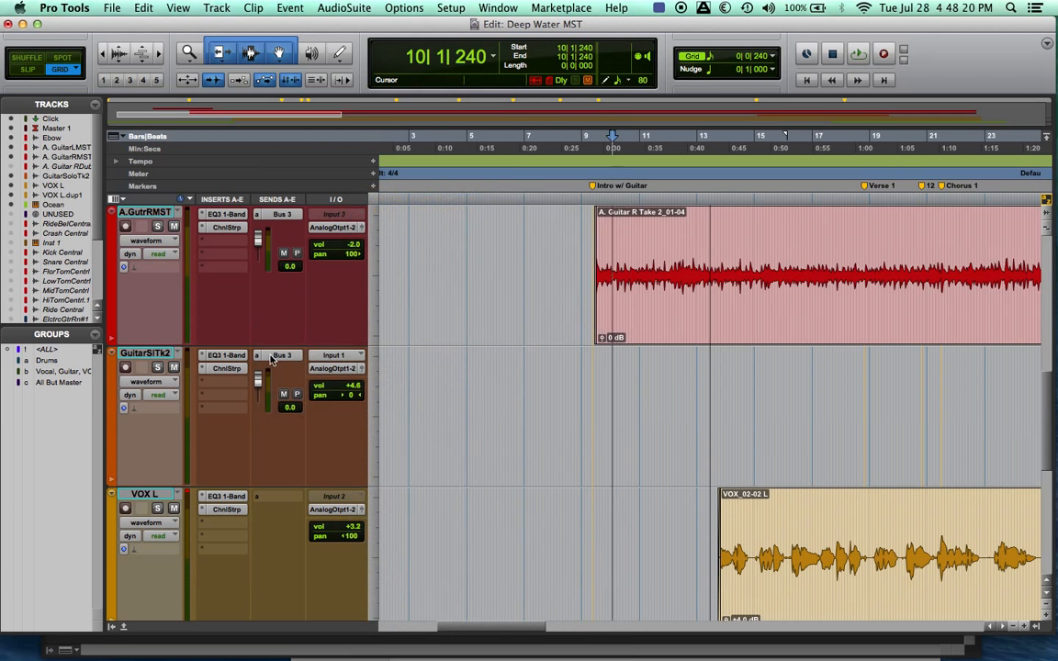
Reopen the GuitarSlTk2 Bus 3 send window and turn off its target so it stays open when another send is opened.
click(273, 357)
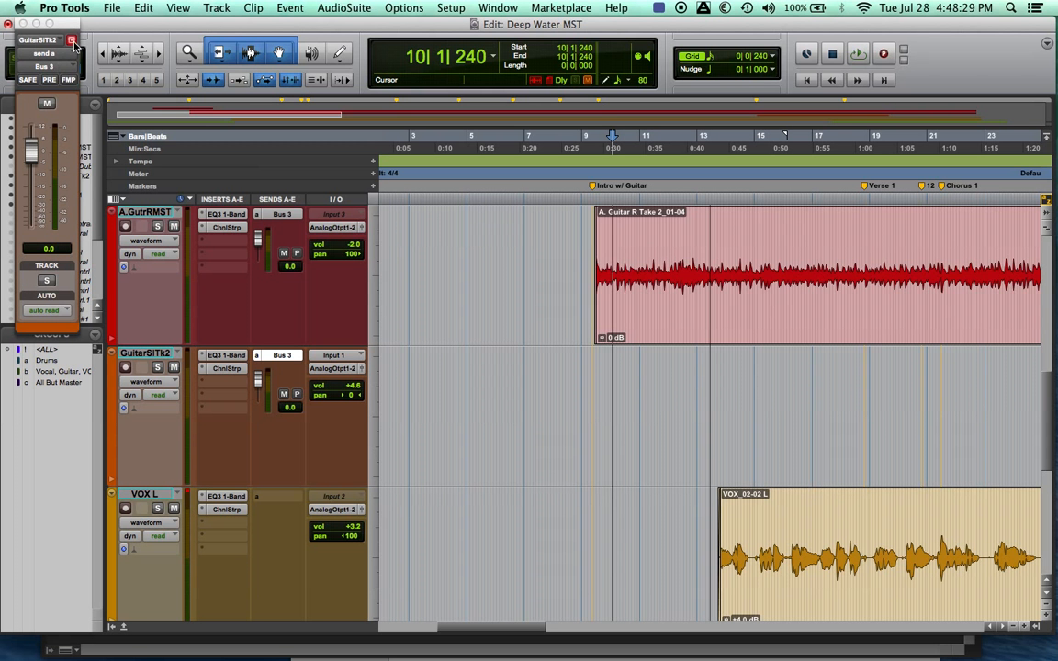
click(288, 218)
drag(64, 27, 203, 28)
click(160, 23)
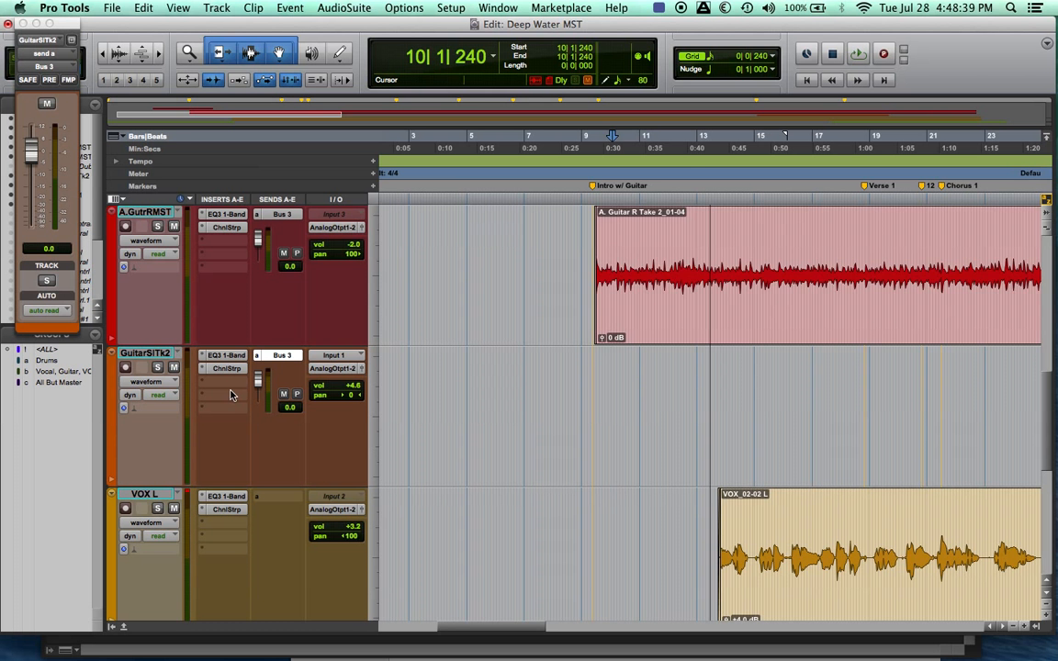
Select the range from 67|2|000 to 72|1|720 at the Solo Section marker and play it with all tracks.
scroll(706, 501, right, 15)
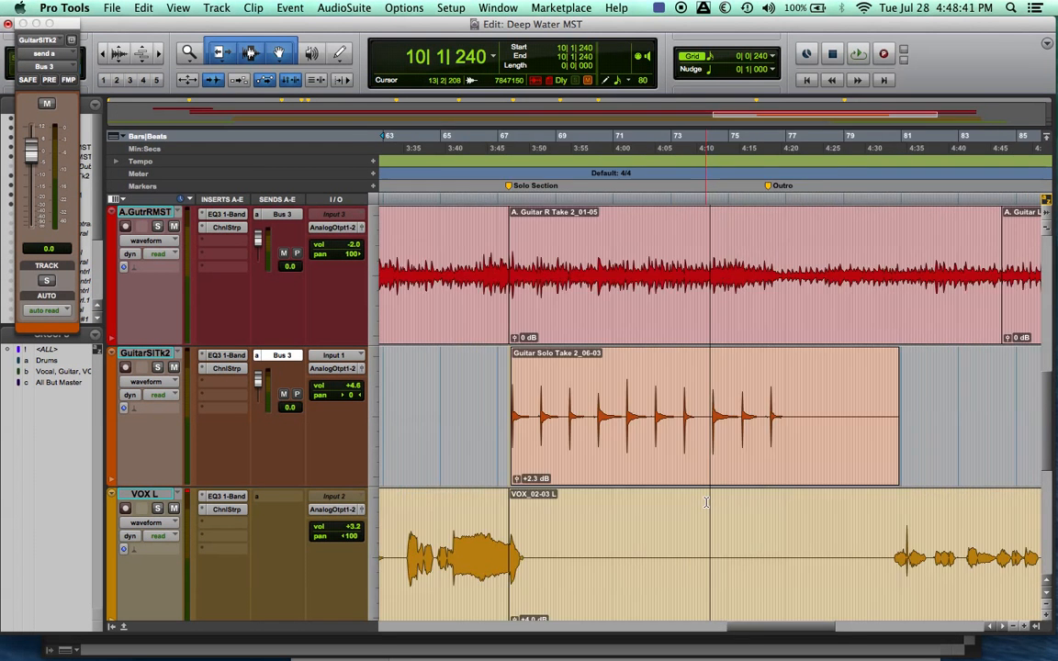
scroll(679, 502, left, 3)
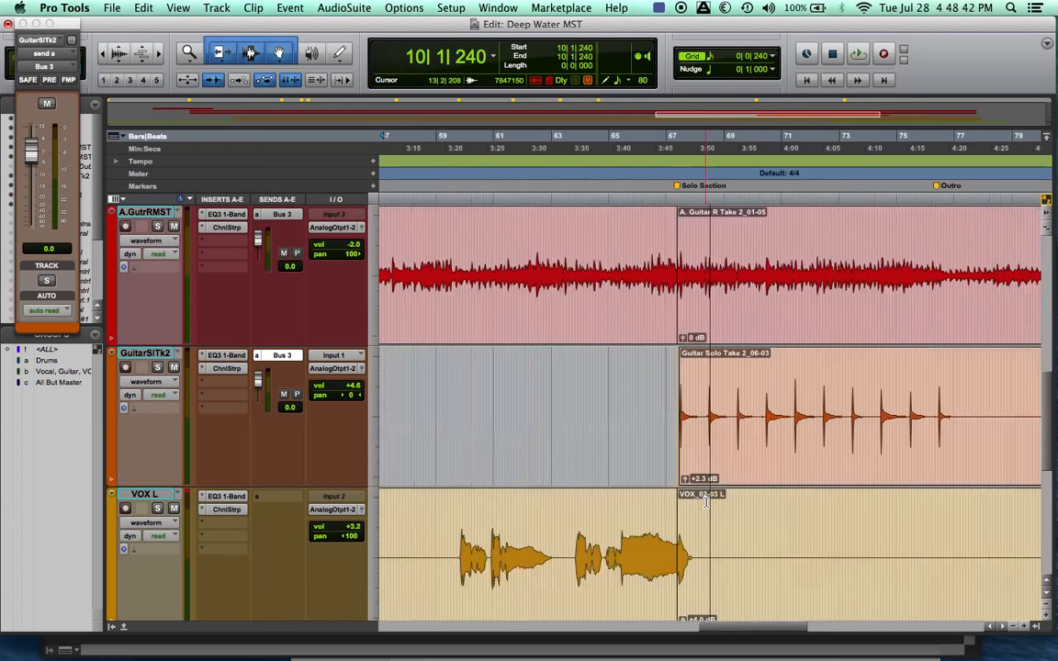
click(675, 137)
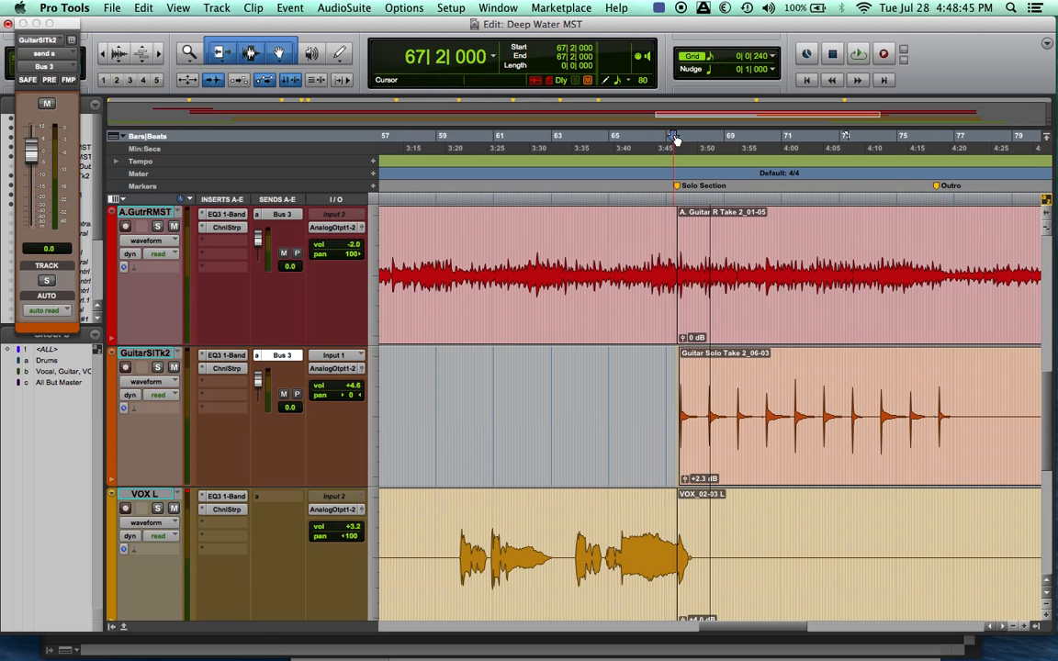
drag(814, 138, 675, 140)
key(space)
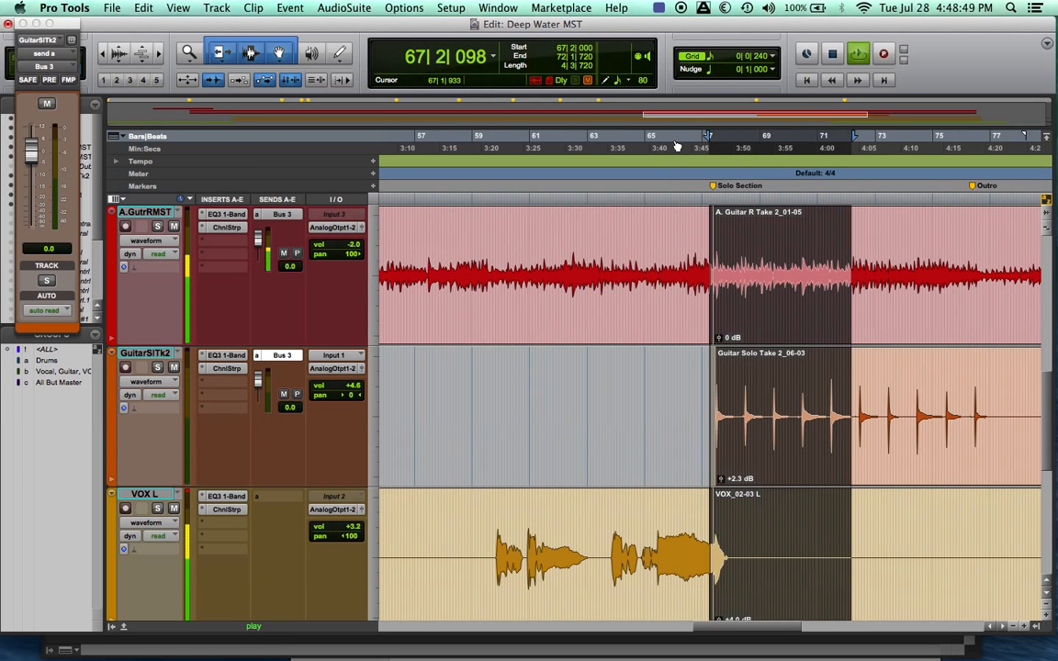
key(space)
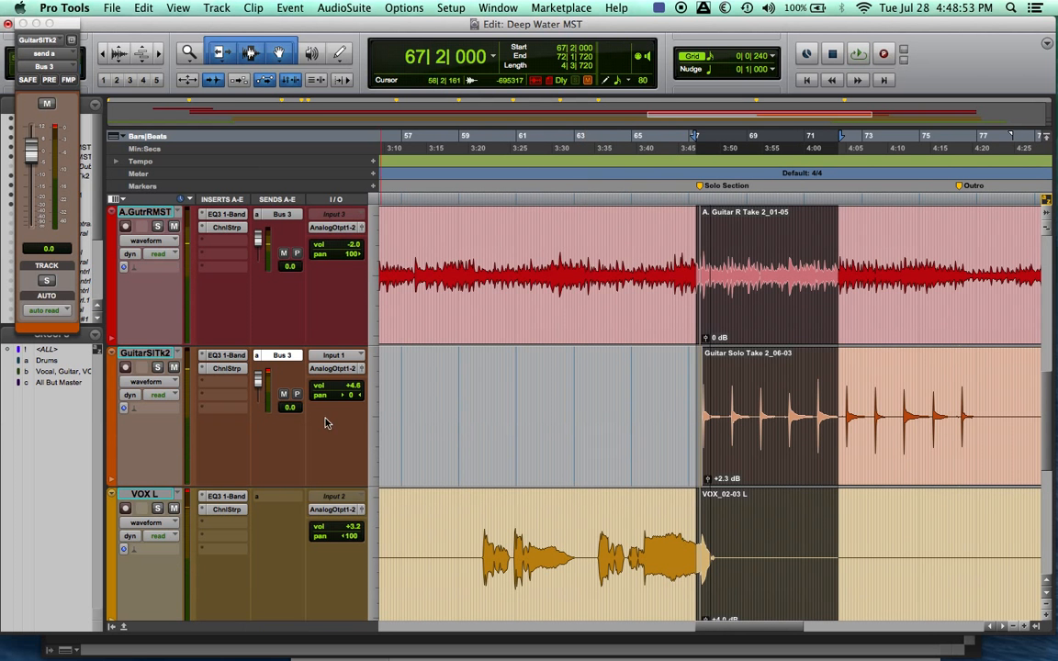
Solo GuitarSlTk2 and raise its Bus 3 send level to +4.9 dB, auditioning the selection before and after.
click(157, 367)
key(space)
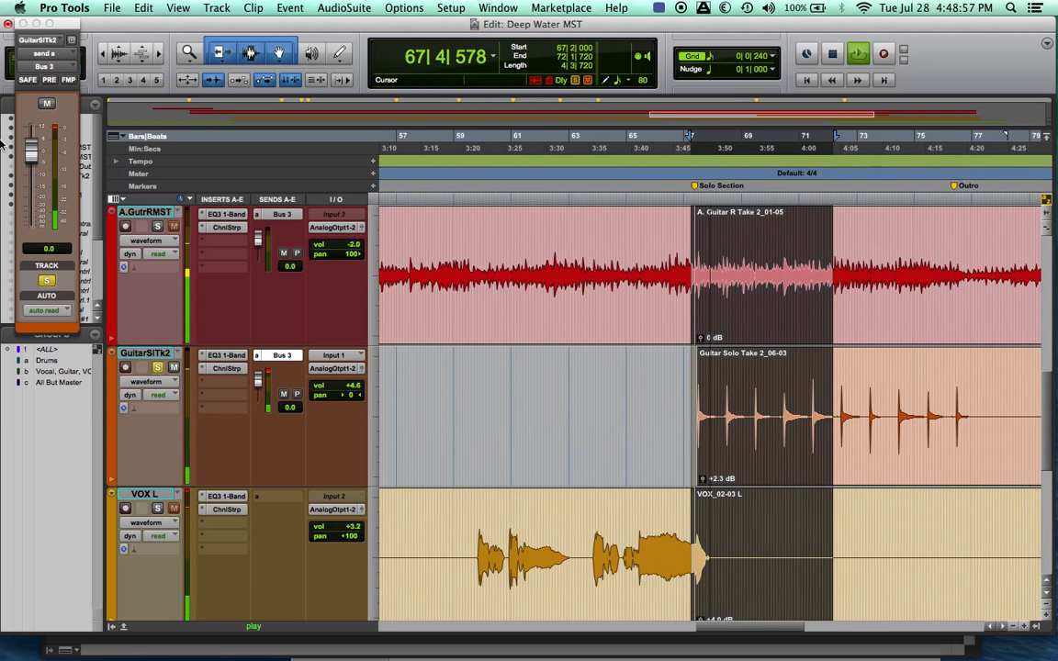
key(space)
mouse_move(28, 156)
mouse_down()
mouse_move(30, 129)
mouse_move(31, 145)
mouse_up()
key(space)
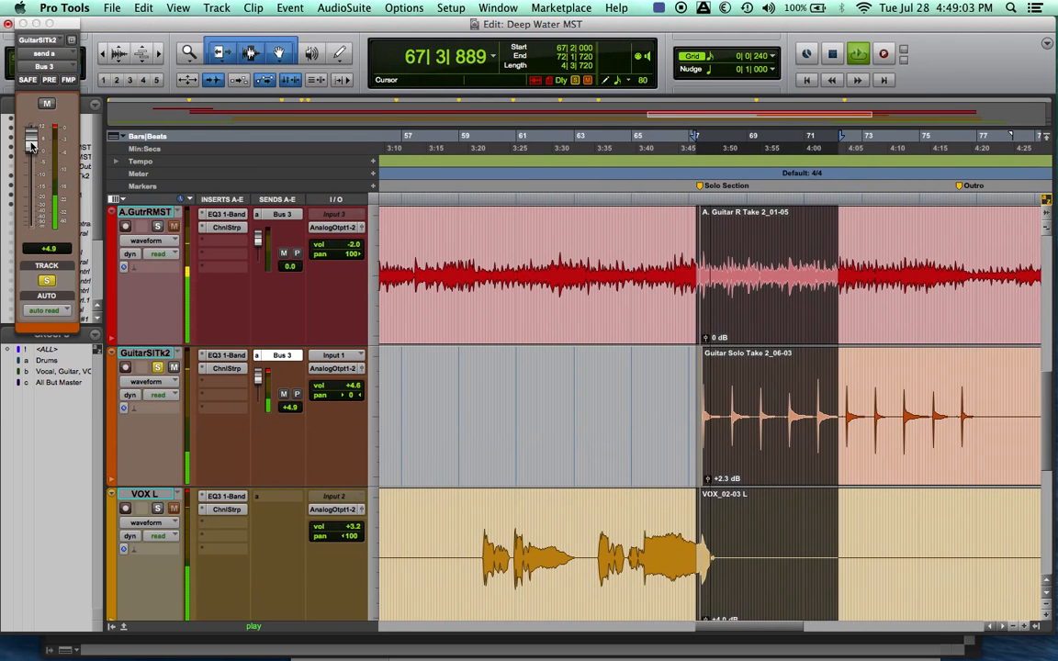
key(space)
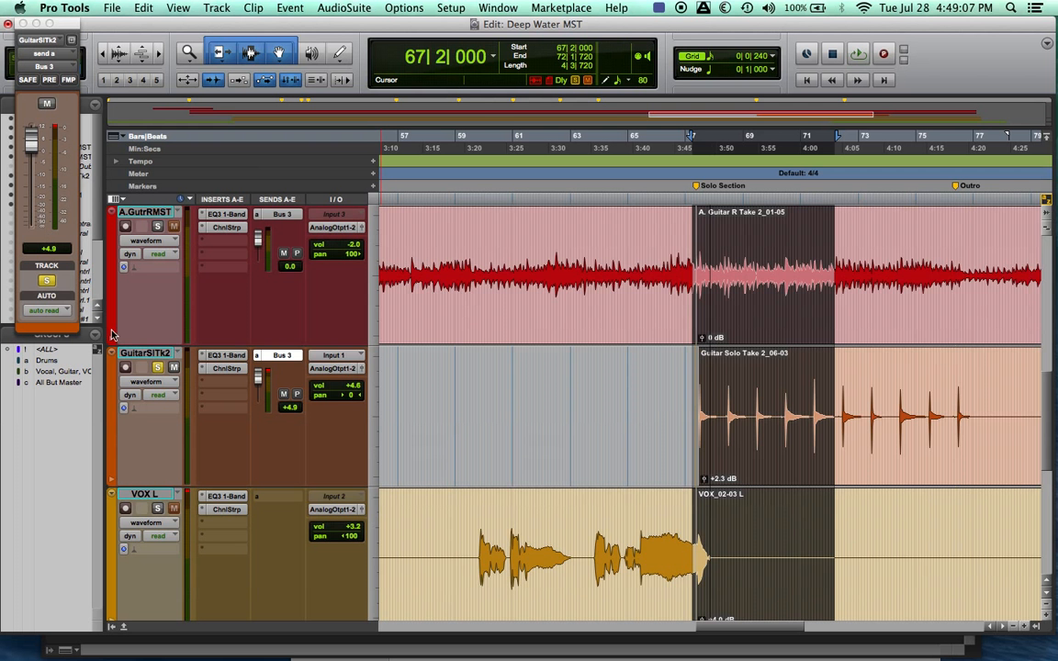
Solo the Aux 1 track, audition its reverb return over the selection, and look back at the GuitarSlTk2 send.
scroll(164, 404, down, 6)
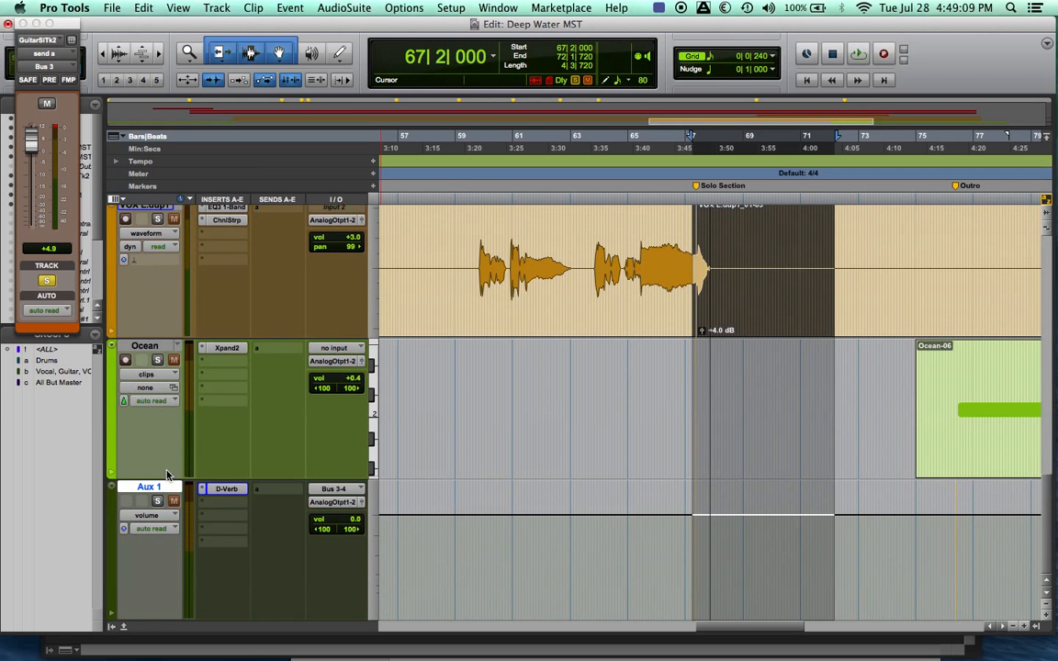
key(space)
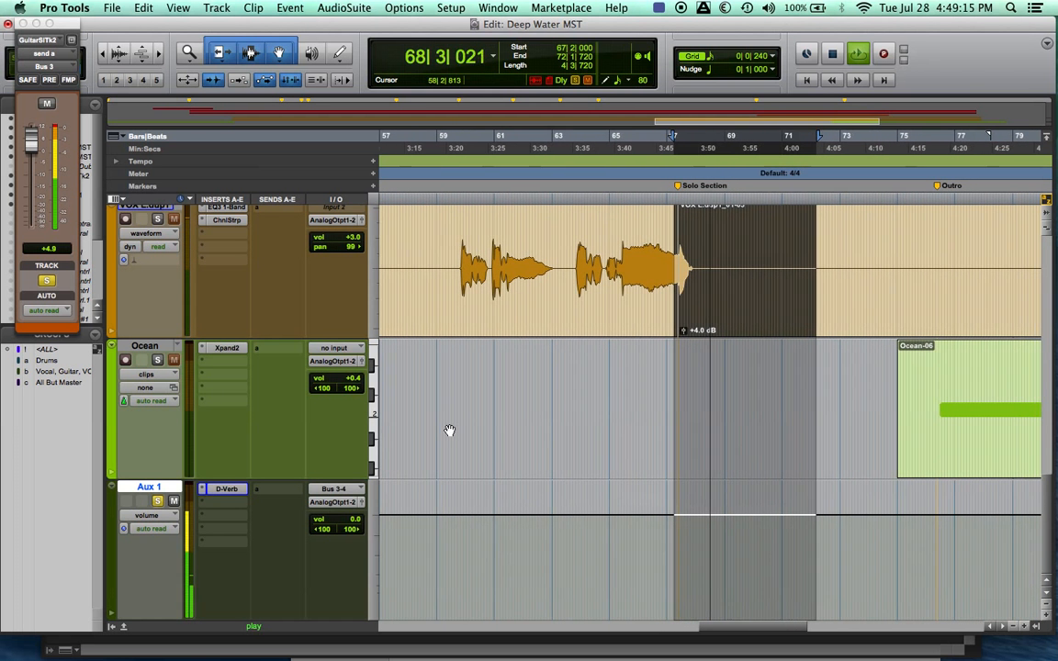
key(space)
scroll(454, 427, up, 5)
scroll(454, 427, down, 3)
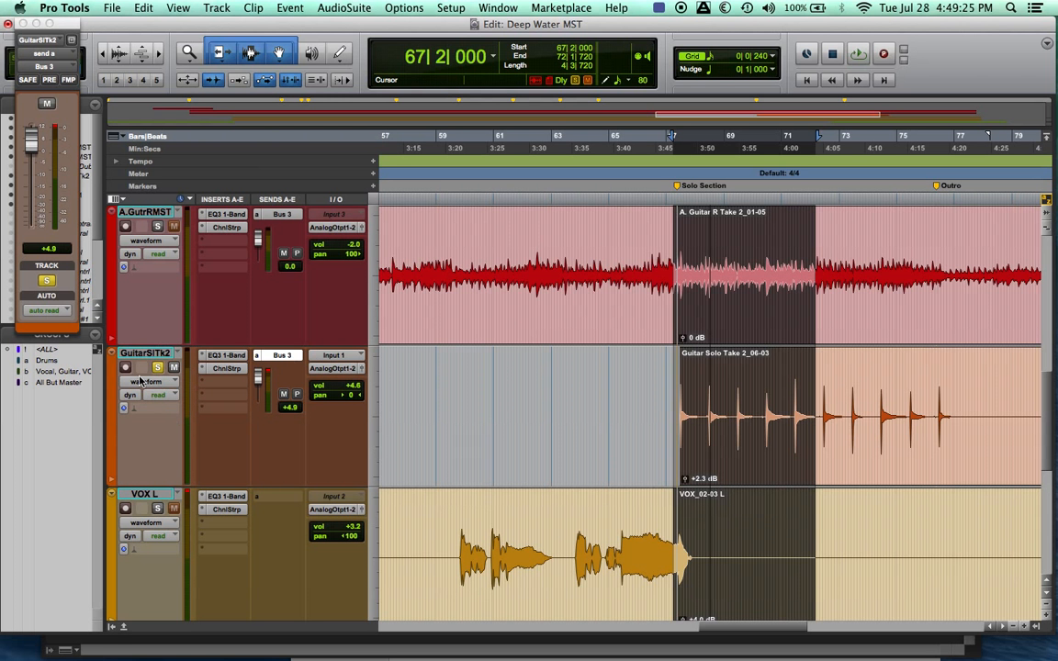
scroll(144, 401, down, 5)
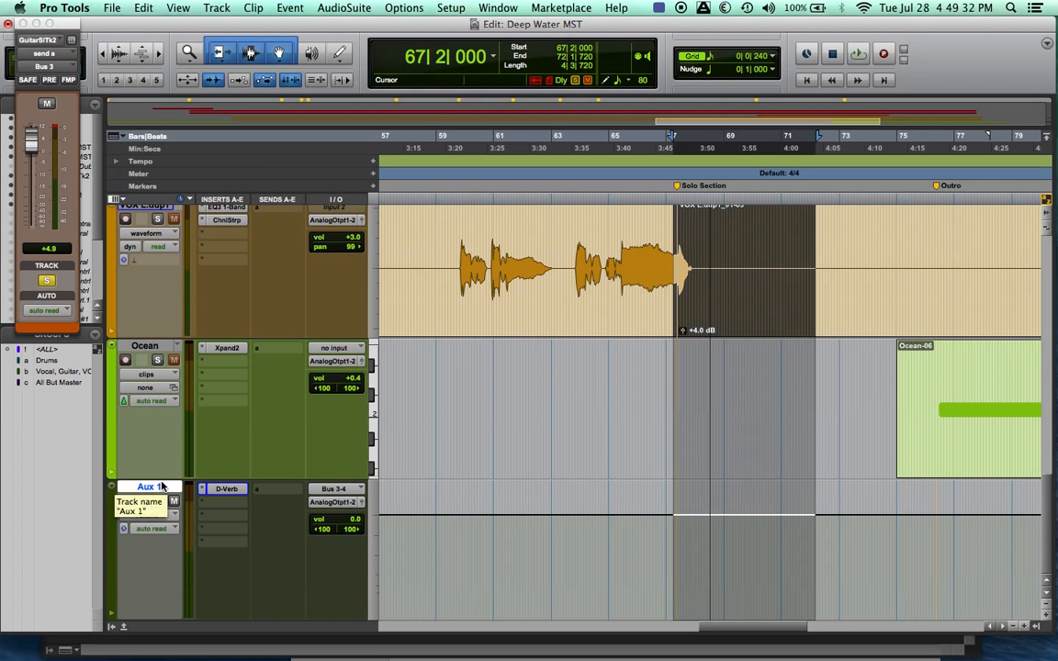
Rename the Aux 1 track to Verb.
click(162, 505)
double_click(153, 490)
key(BackSpace)
text(Verb)
key(Return)
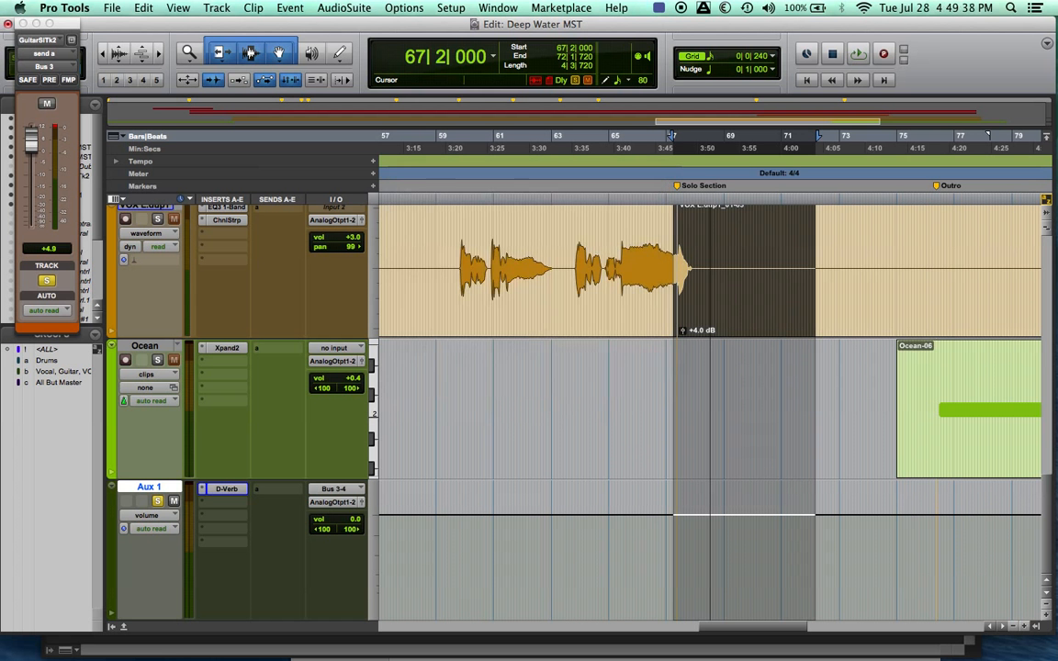
Compare the solo guitar with the Verb track's solo on and off by playing the Solo Section selection.
scroll(231, 427, up, 10)
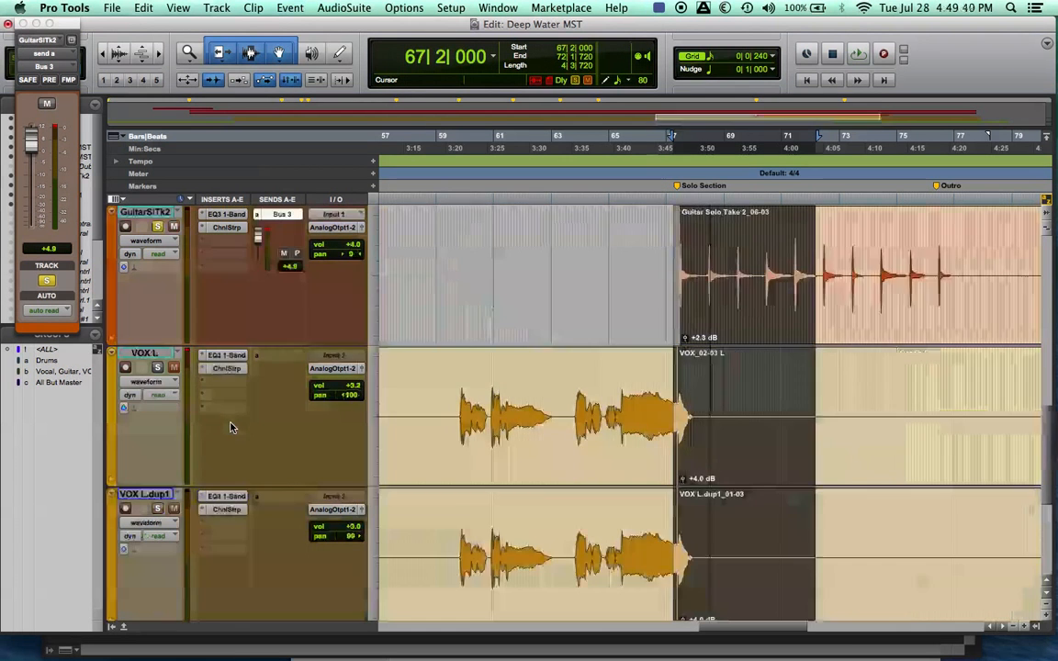
scroll(231, 427, down, 2)
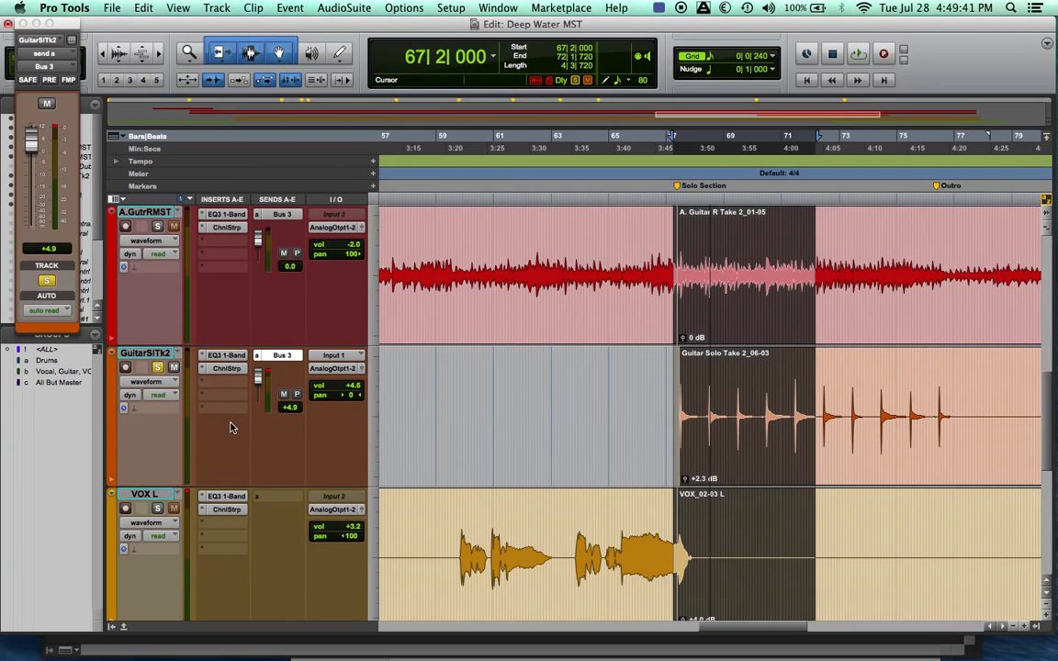
key(space)
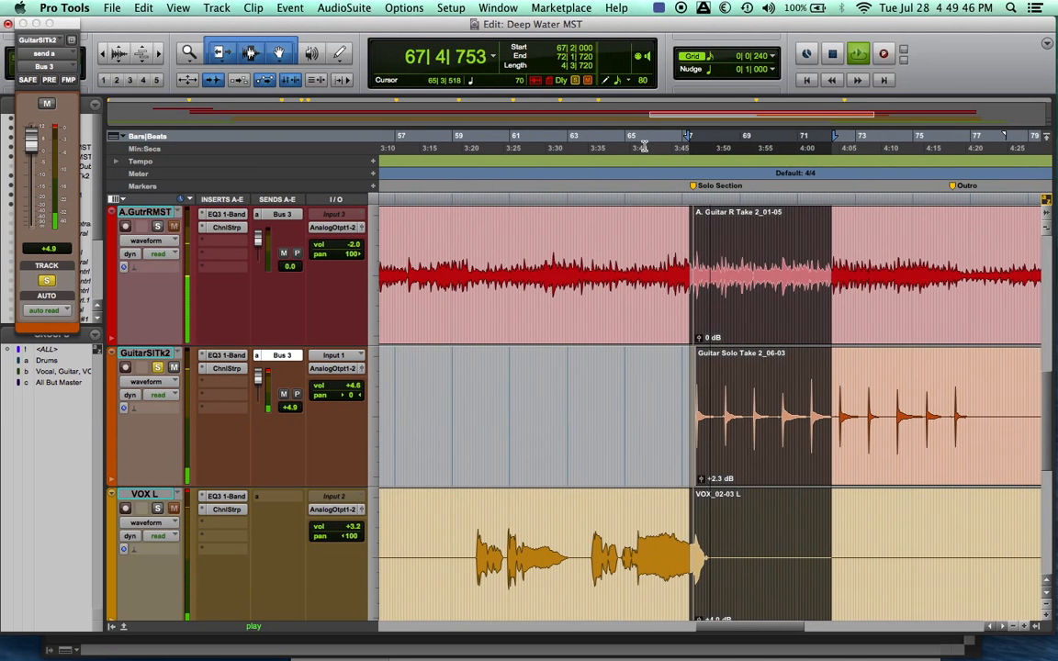
key(space)
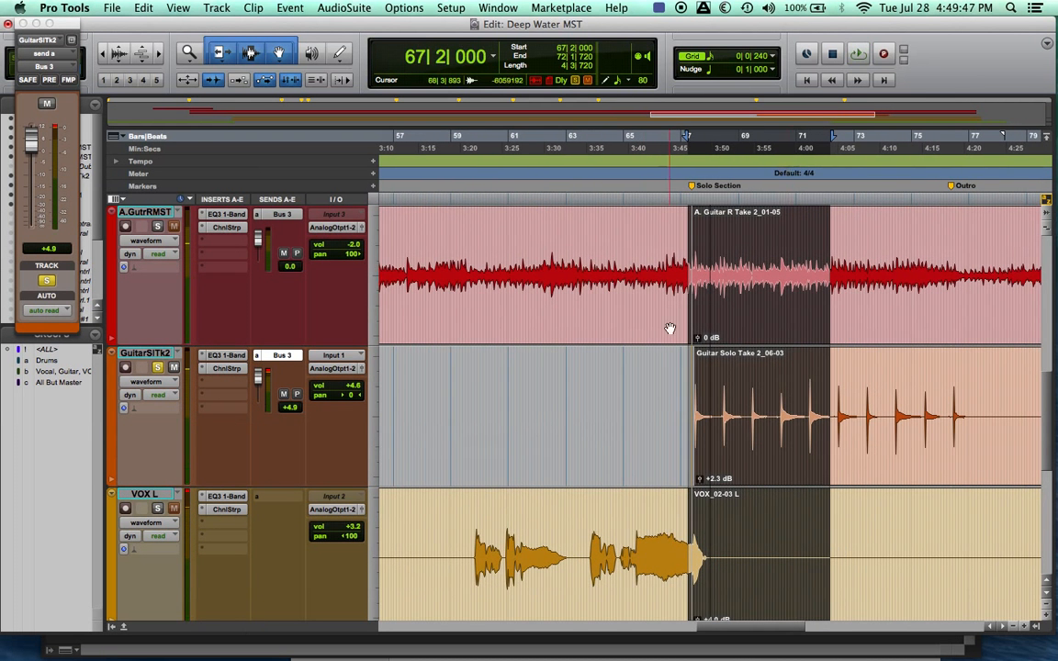
scroll(674, 330, down, 6)
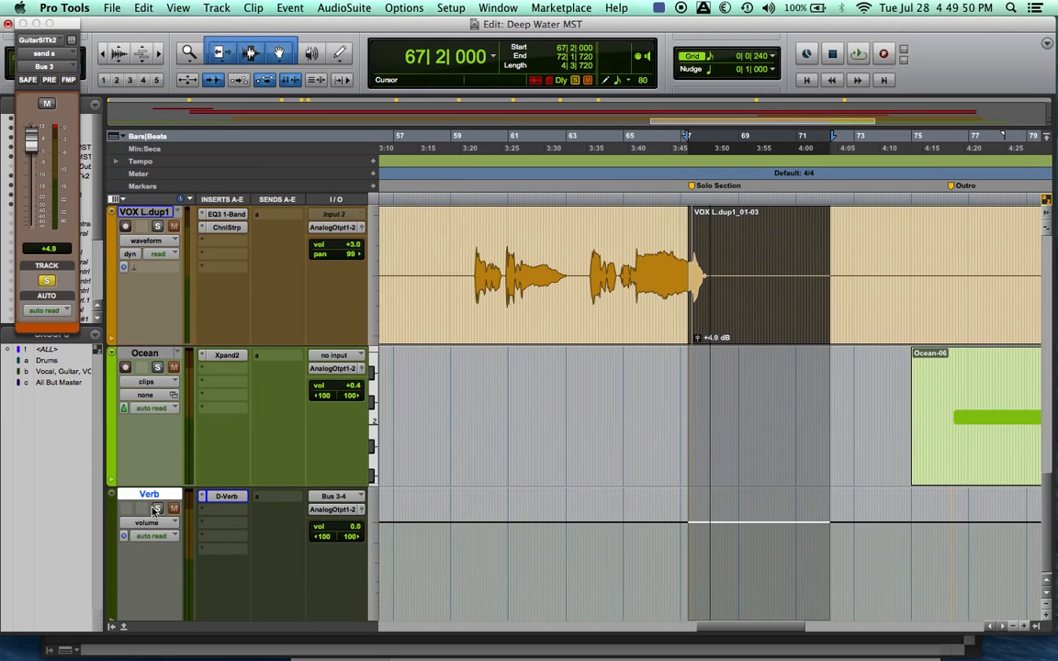
key(space)
key(space)
click(156, 508)
key(space)
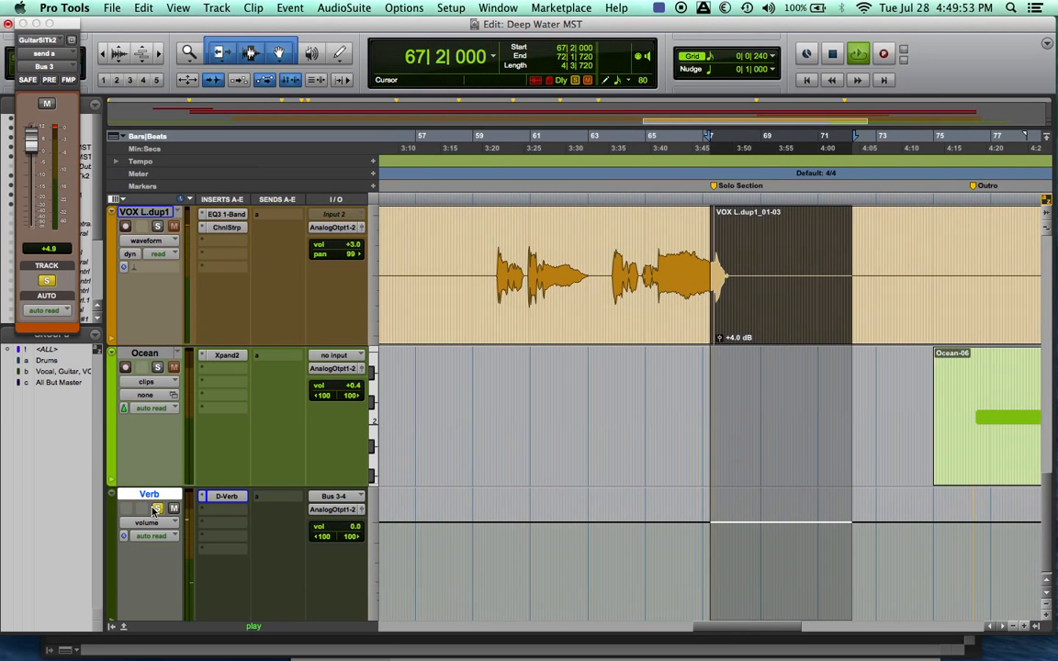
key(space)
Route send a of the VOX L track to Bus 3 (Mono) and set its send level to 0.0 dB.
scroll(442, 466, up, 10)
scroll(441, 465, down, 3)
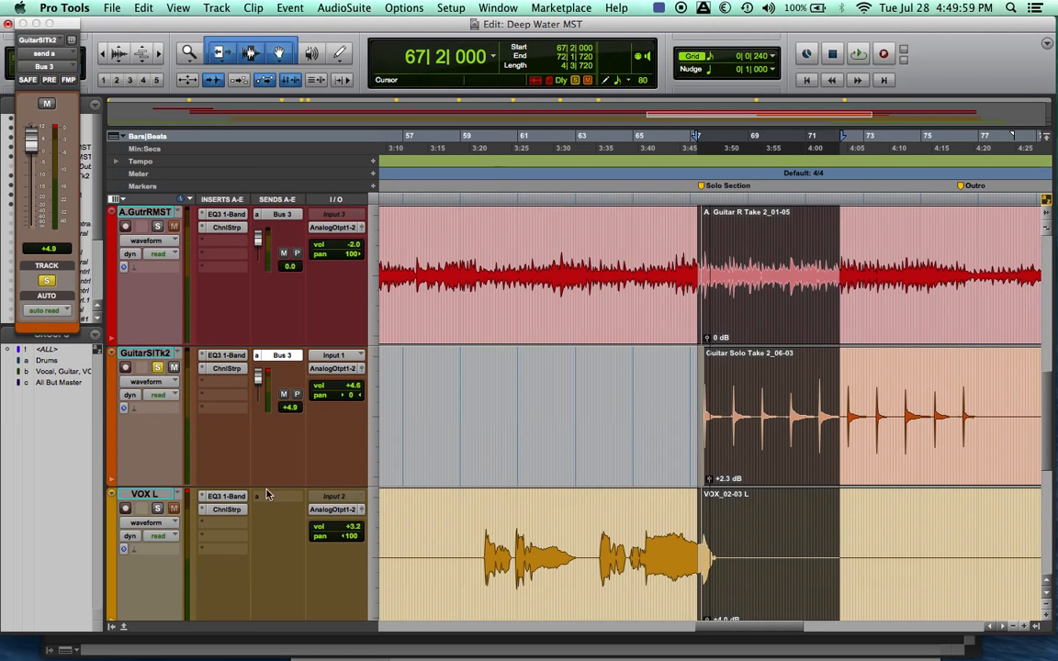
scroll(271, 497, down, 3)
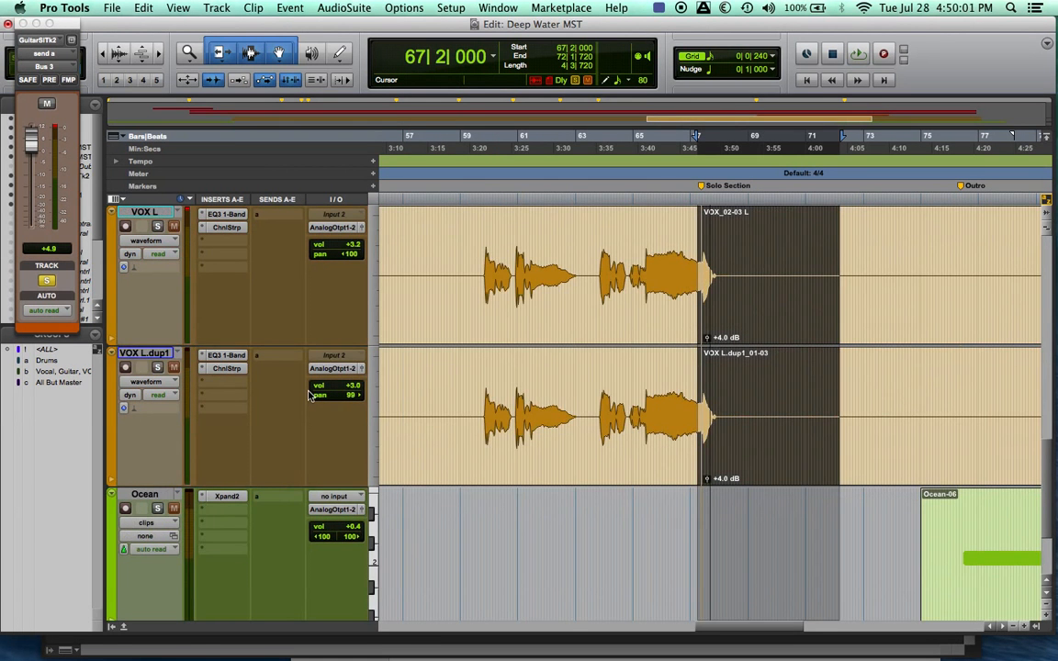
click(273, 214)
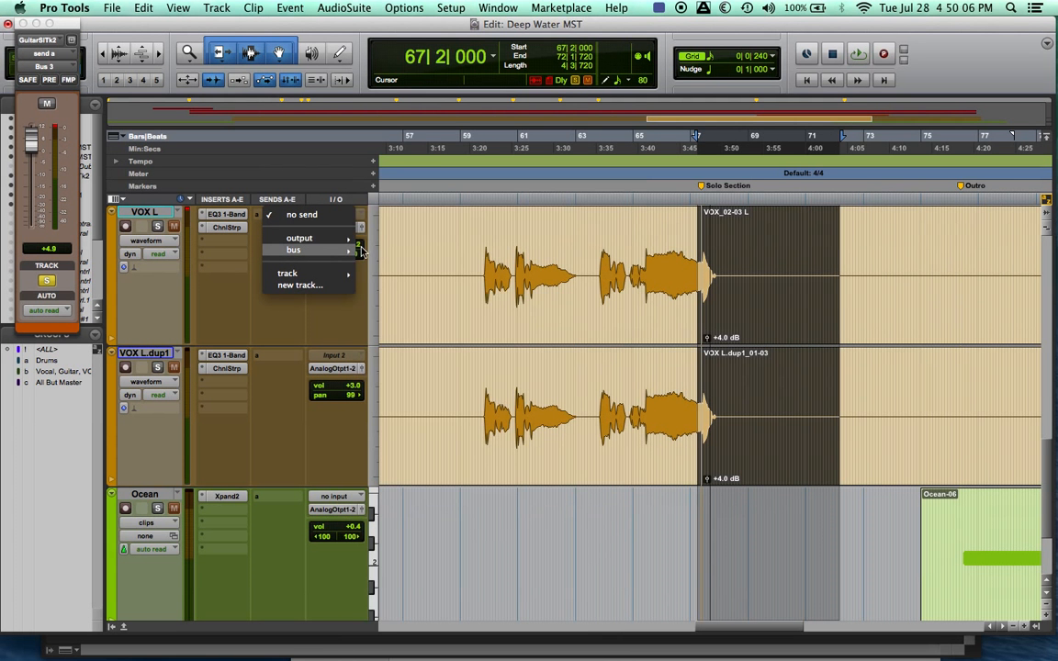
mouse_move(321, 250)
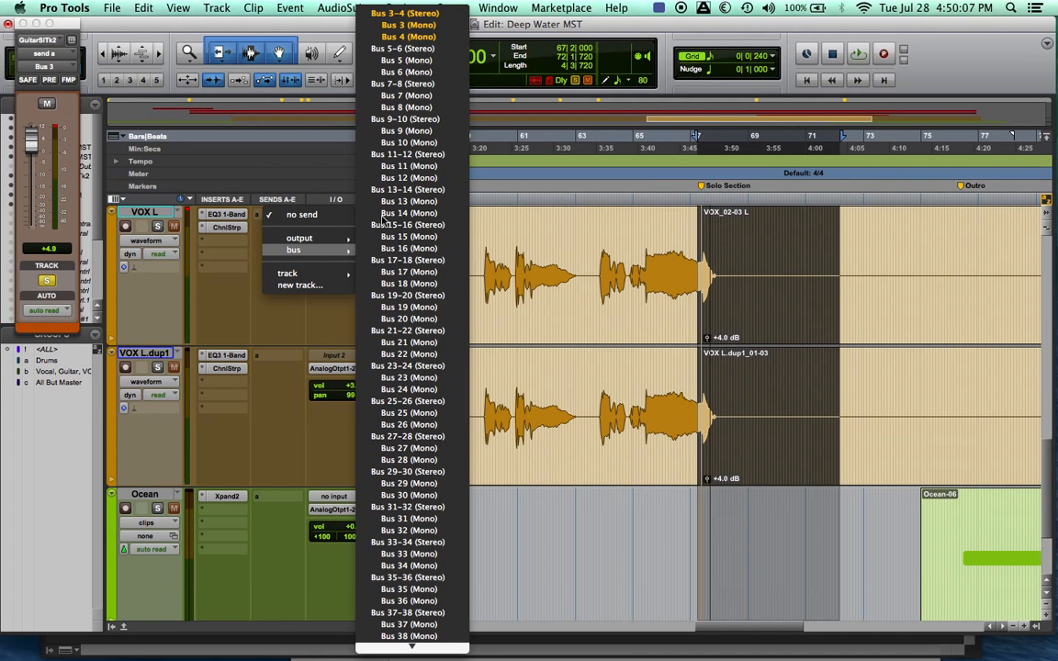
click(401, 25)
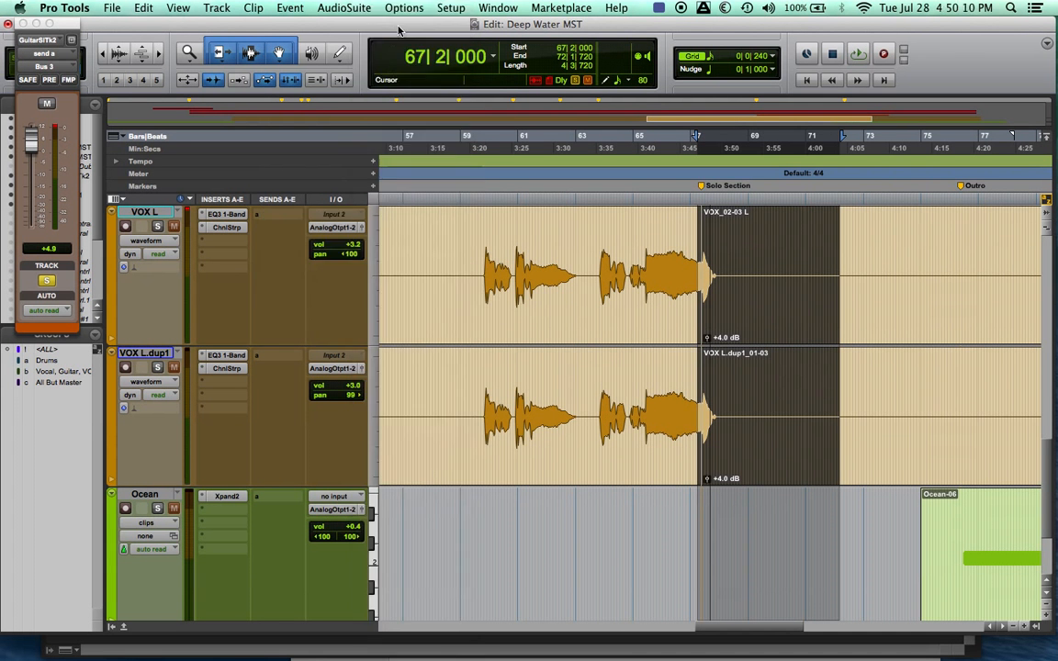
click(183, 221)
alt+click(185, 221)
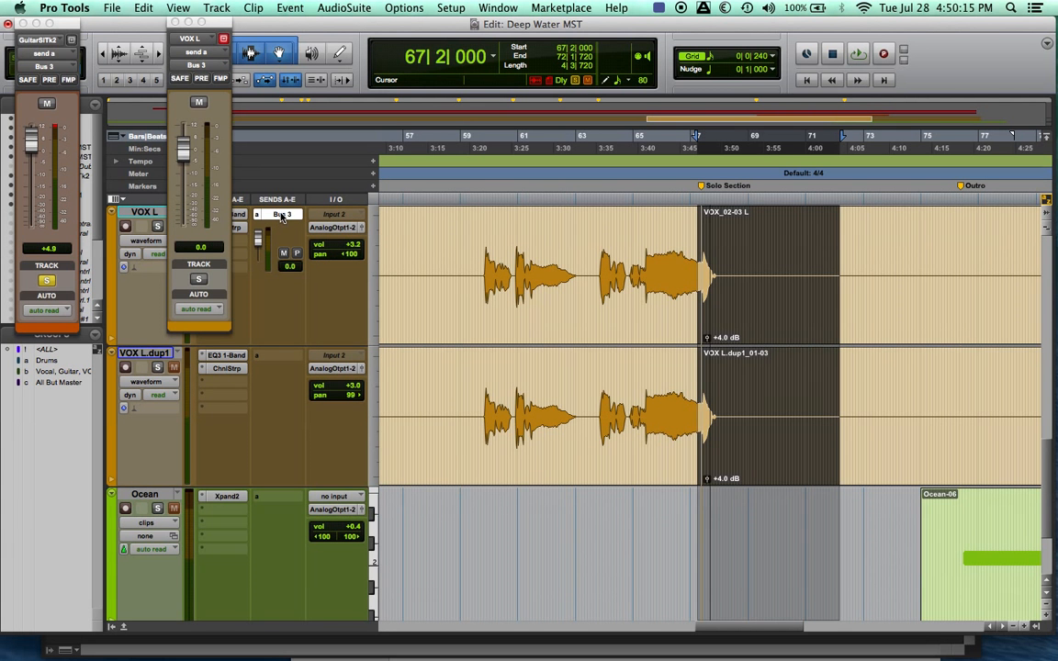
Route send a of VOX L.dup1 to Bus 3 at 0.0 dB and solo both vocal tracks.
click(278, 360)
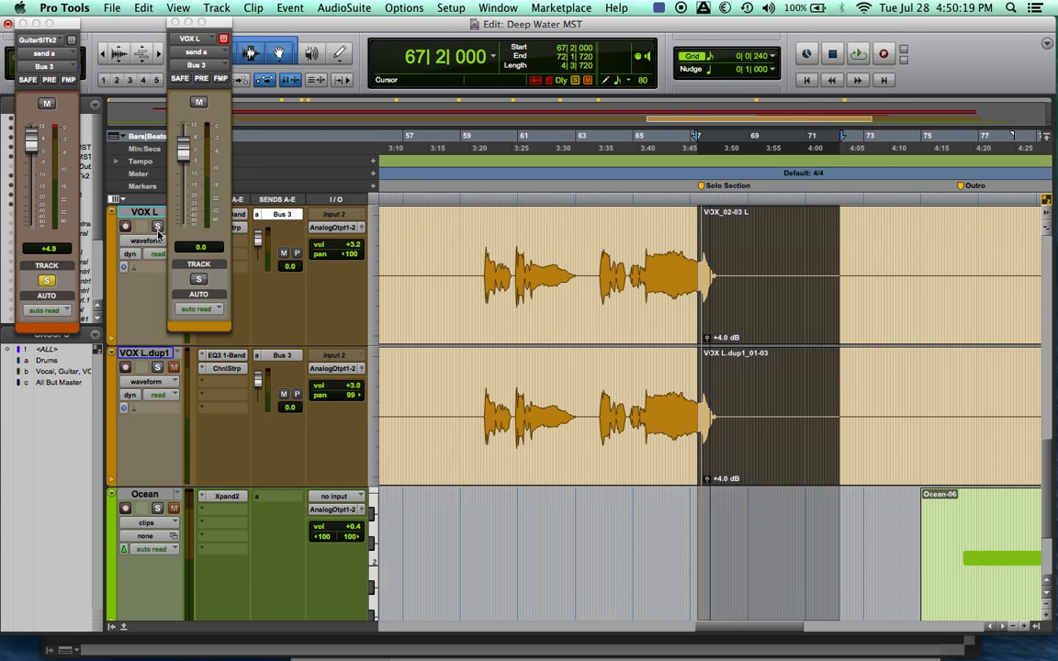
scroll(281, 344, up, 3)
scroll(281, 344, up, 4)
scroll(281, 344, down, 2)
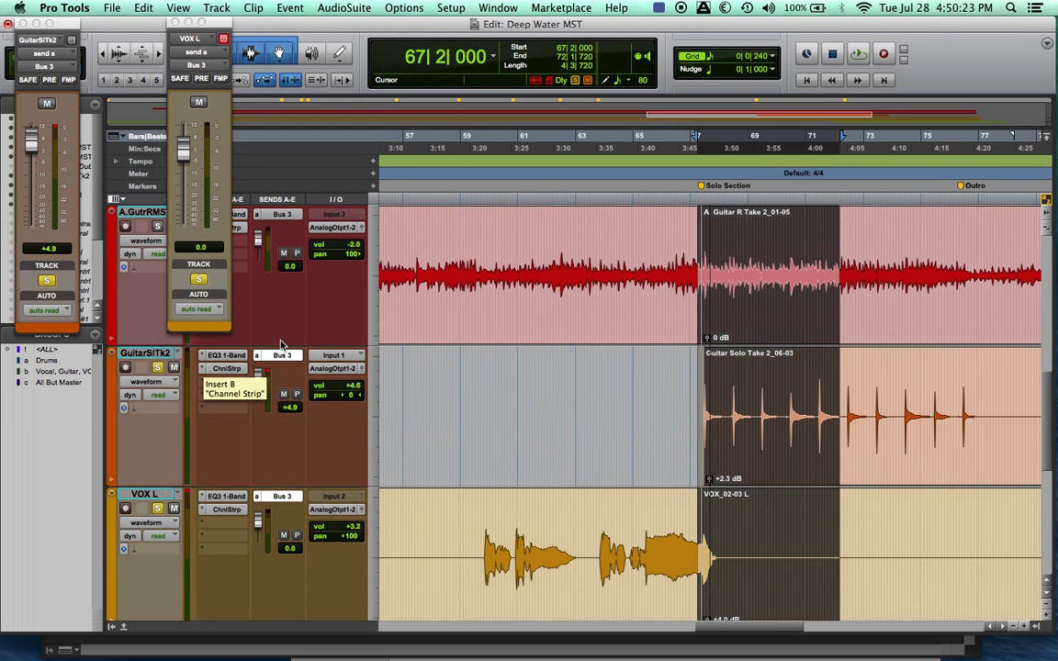
Close the GuitarSlTk2 send window and place the VOX L and VOX L.dup1 send windows side by side.
click(22, 23)
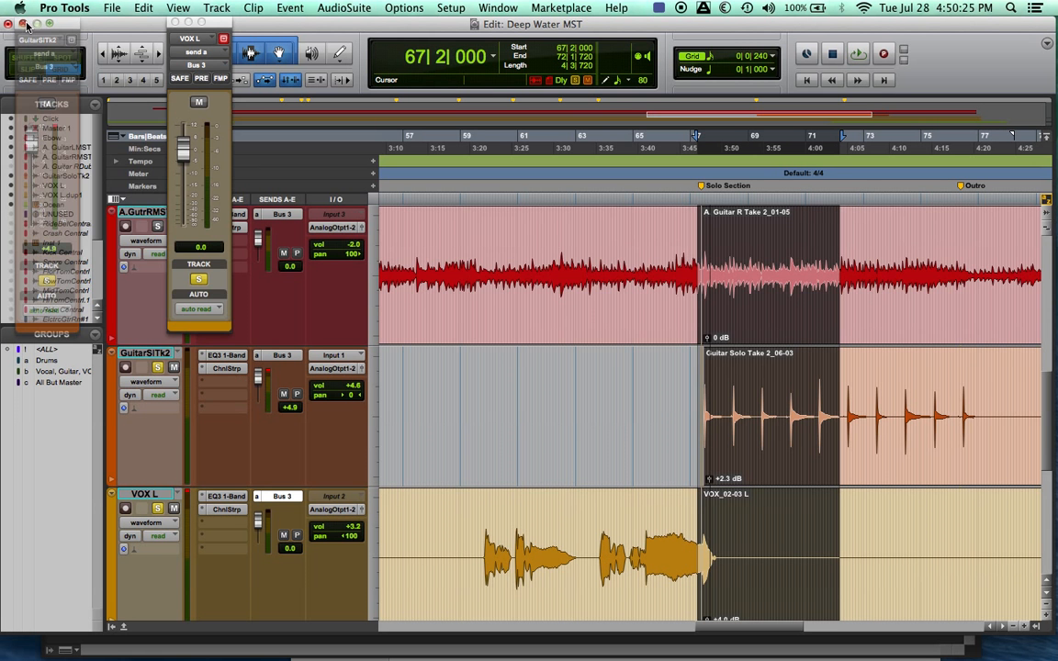
drag(208, 21, 57, 8)
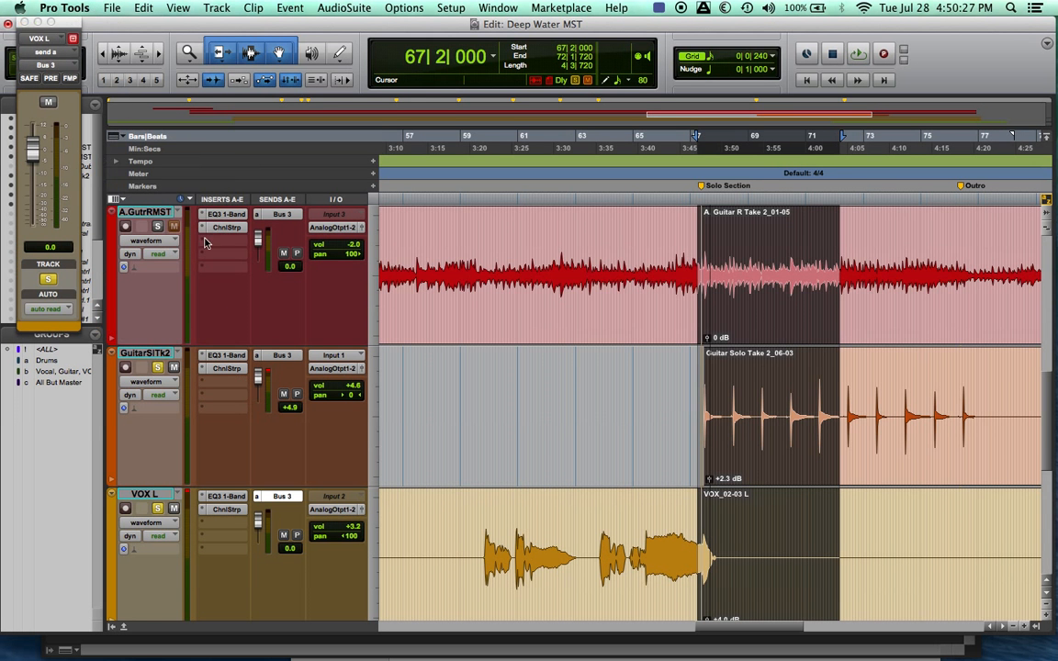
scroll(284, 525, down, 2)
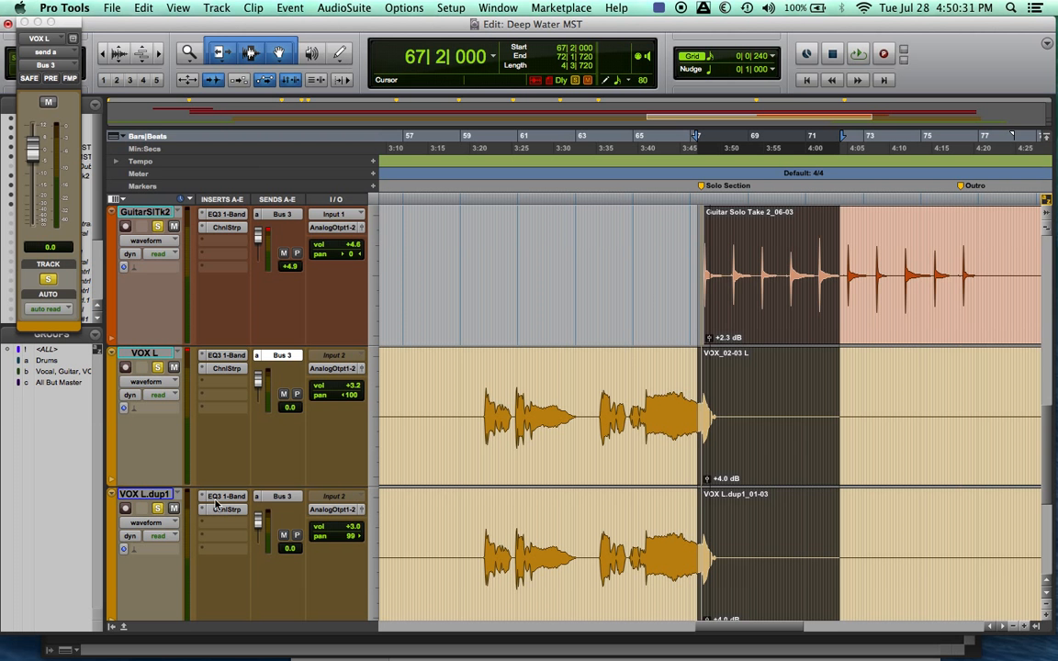
click(282, 496)
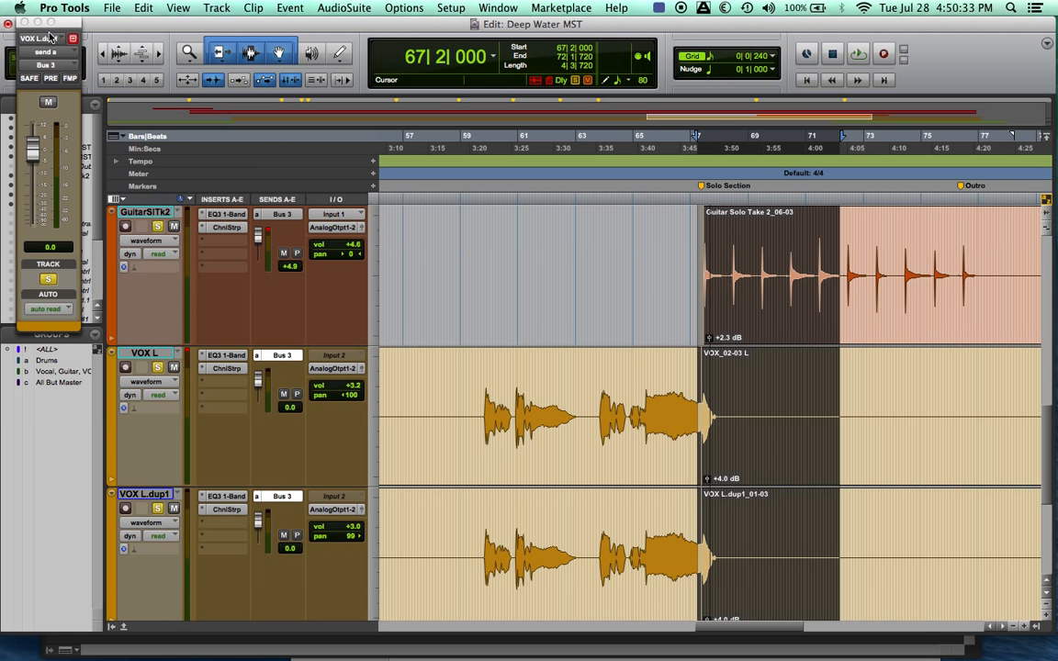
drag(68, 24, 157, 25)
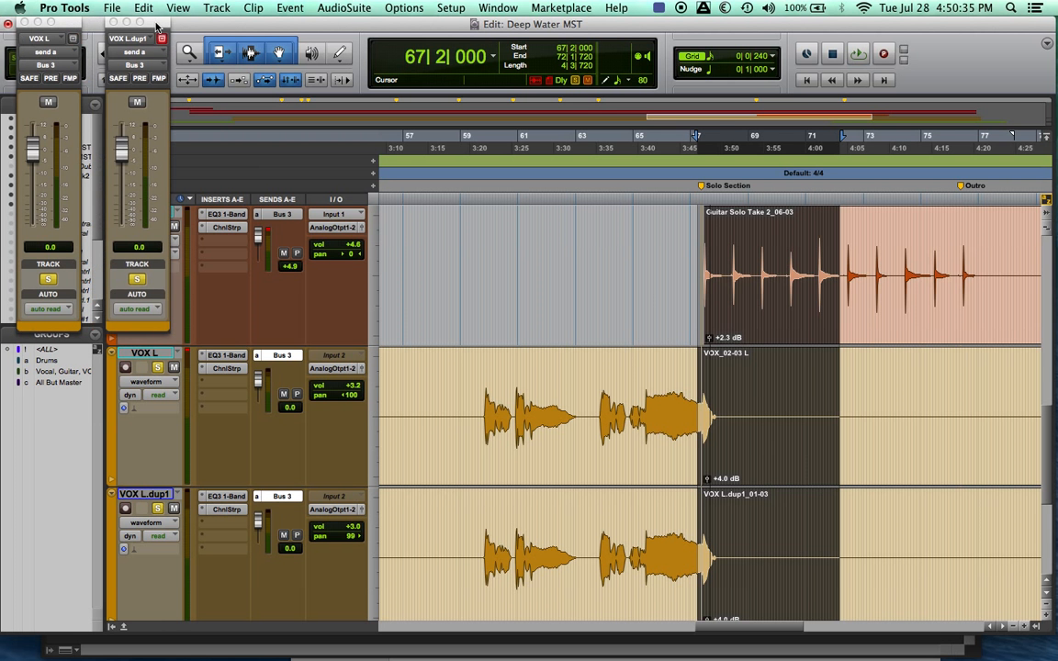
Turn off GuitarSlTk2's solo, select the opening vocals from 13|3|480 to 20|2|240, and play the selection.
scroll(266, 278, down, 5)
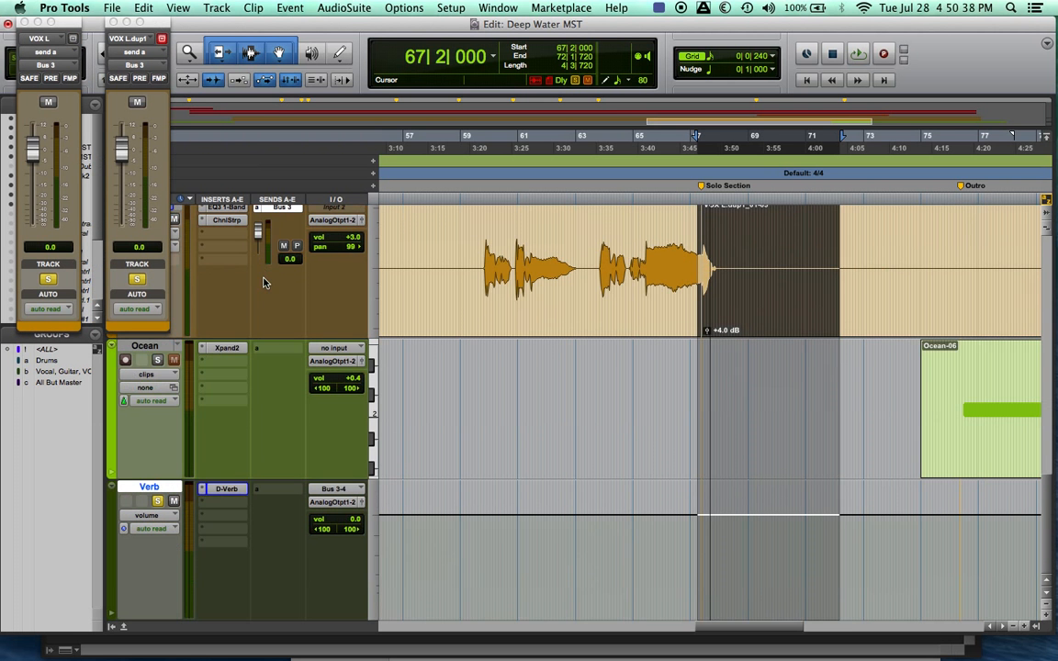
scroll(165, 479, up, 8)
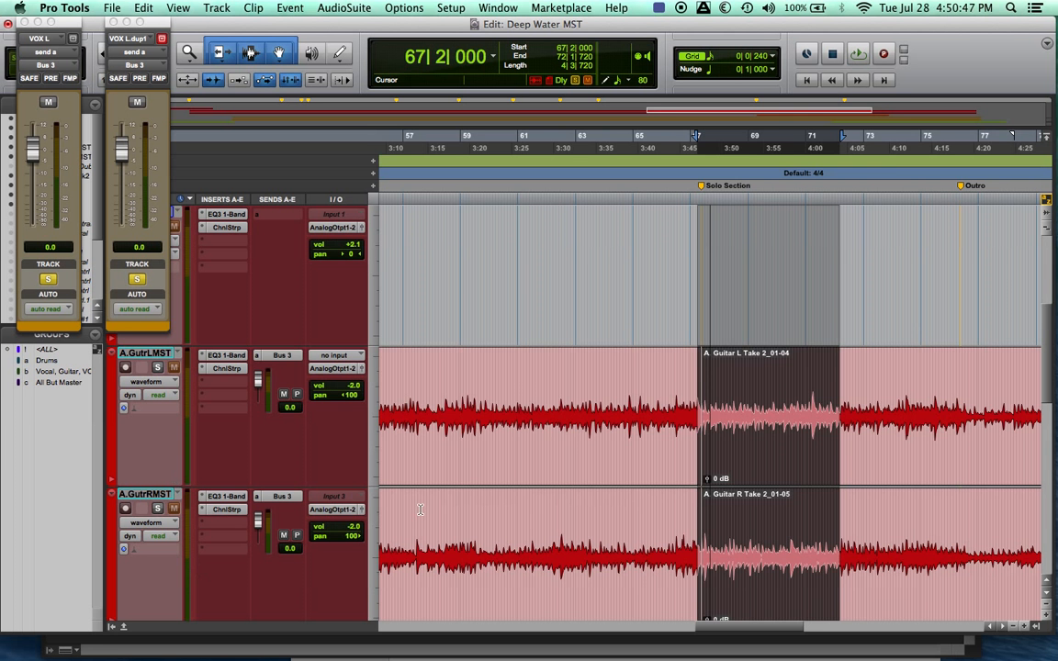
key(Return)
scroll(531, 386, right, 10)
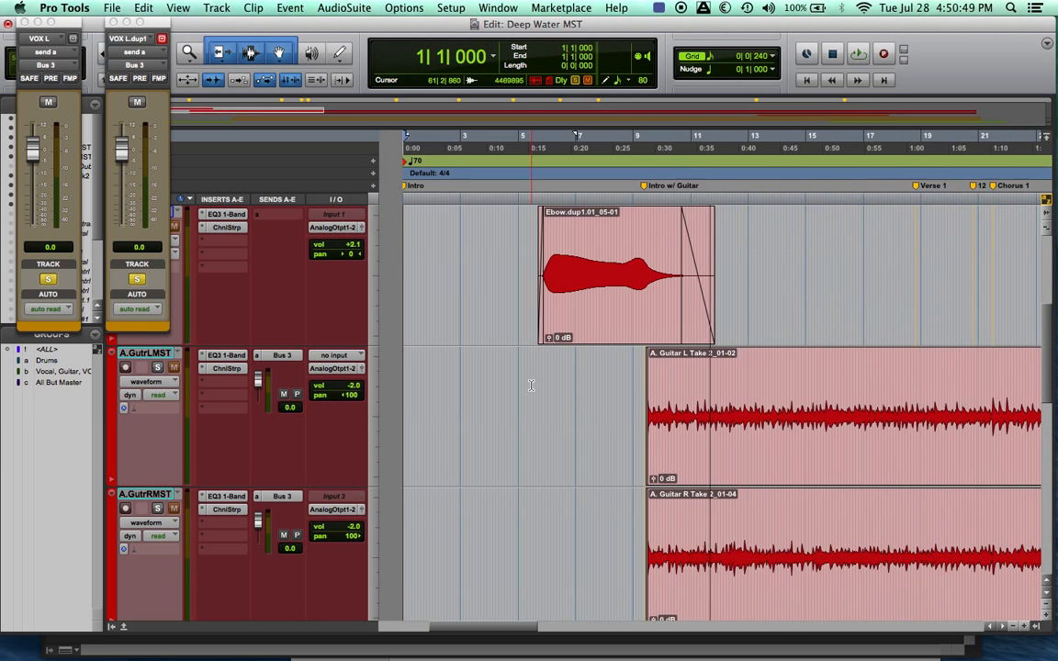
scroll(781, 494, down, 5)
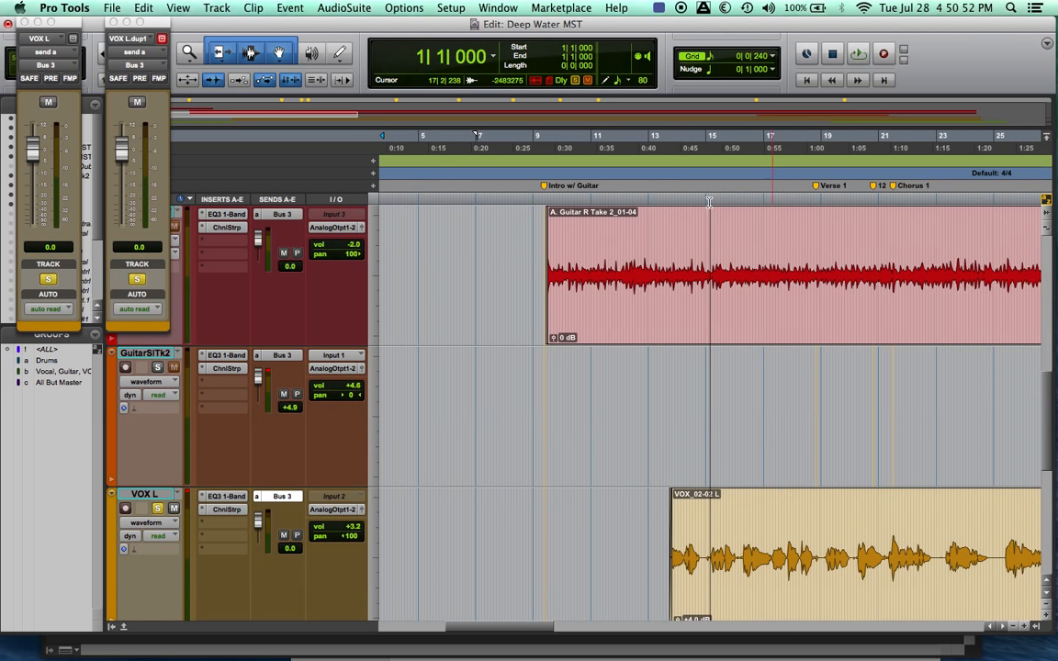
drag(692, 143, 859, 142)
drag(691, 145, 669, 145)
key(space)
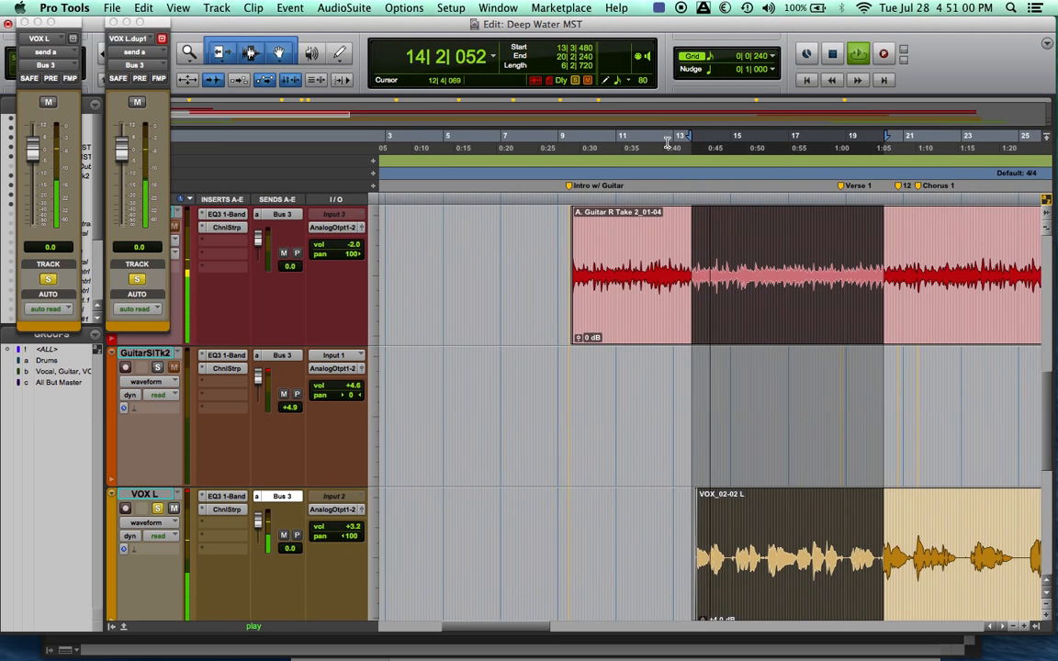
key(space)
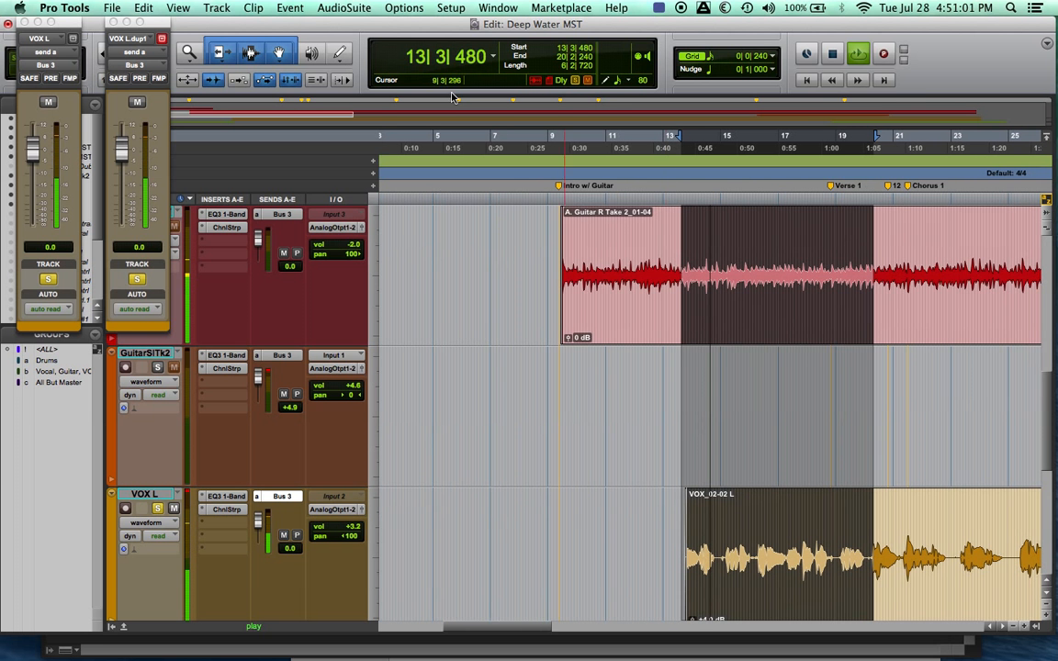
Lower the VOX L Bus 3 send to -10.0 dB and close the VOX L.dup1 send window.
drag(34, 149, 32, 176)
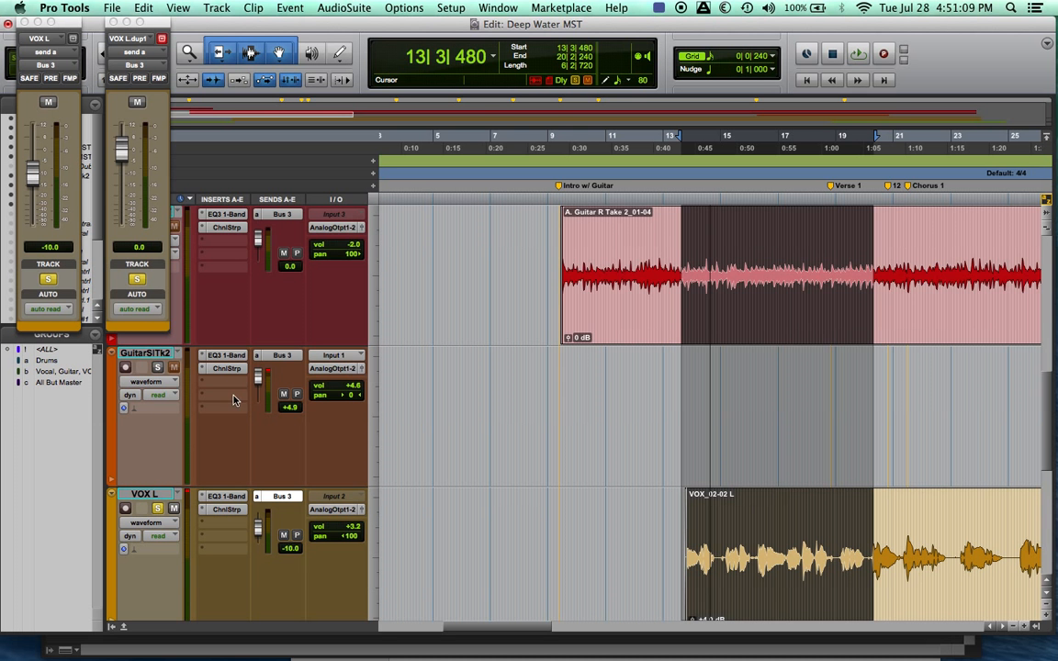
scroll(177, 496, down, 3)
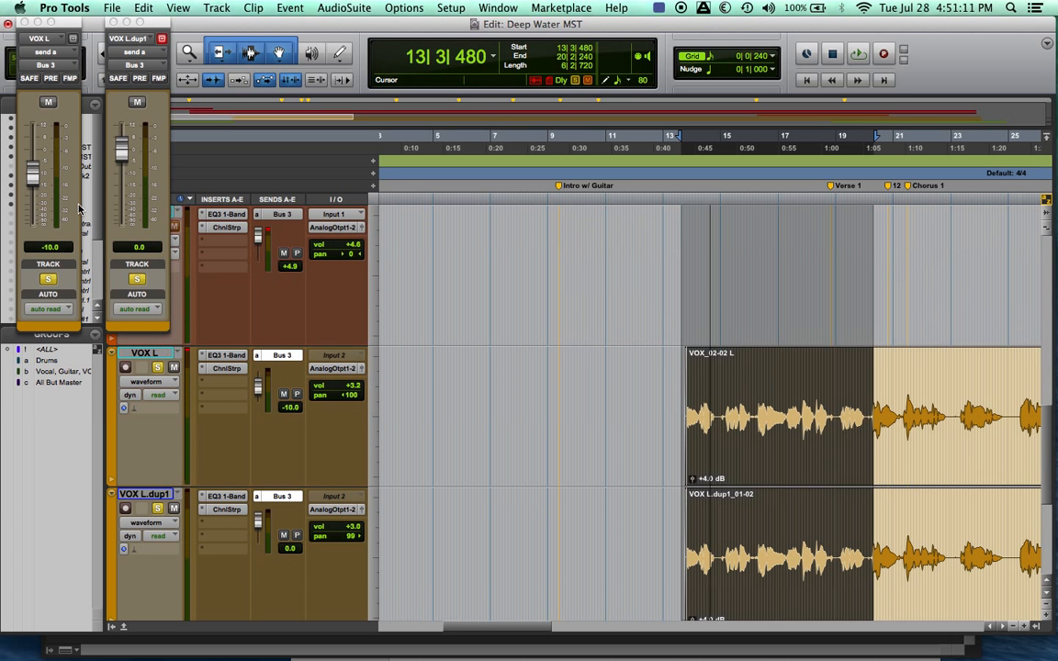
click(112, 21)
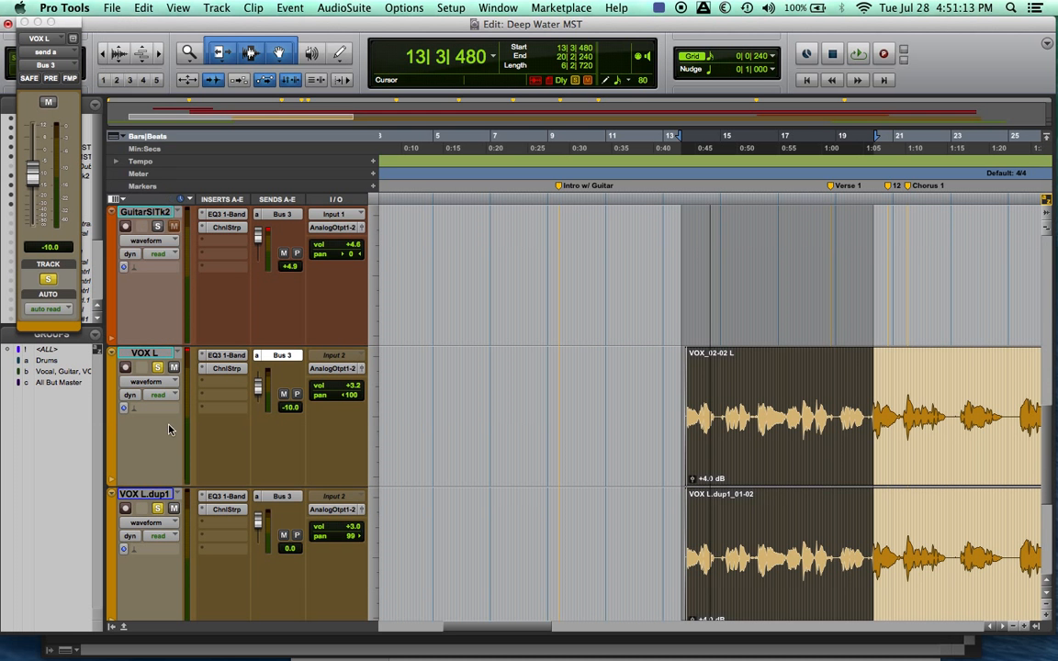
Turn off VOX L.dup1's solo and audition the VOX L reverb over the selected opening vocals.
key(space)
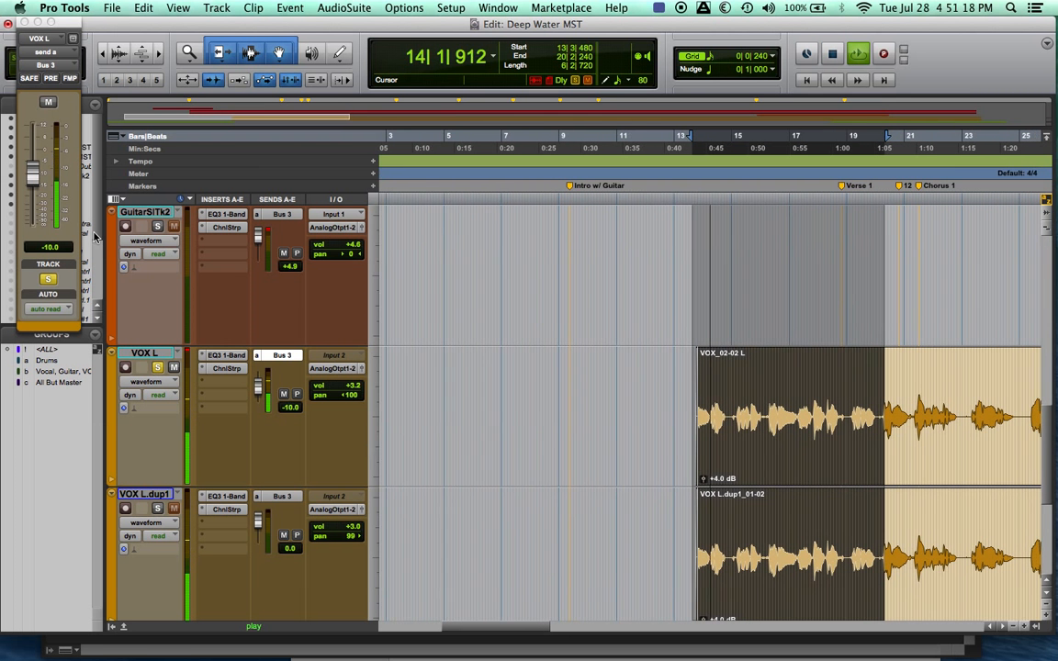
key(space)
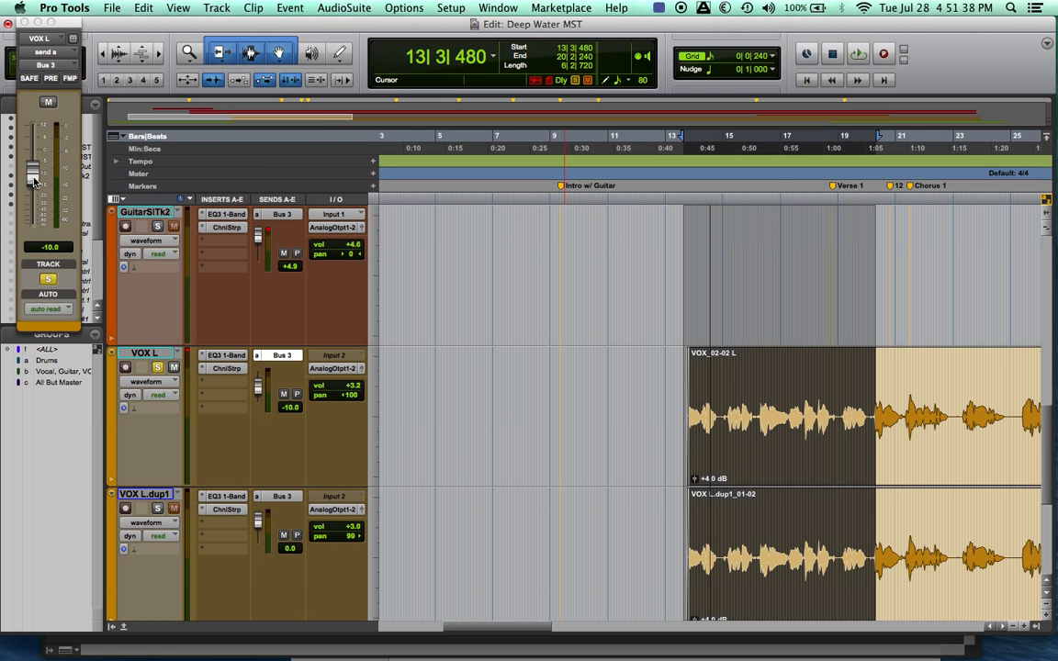
key(space)
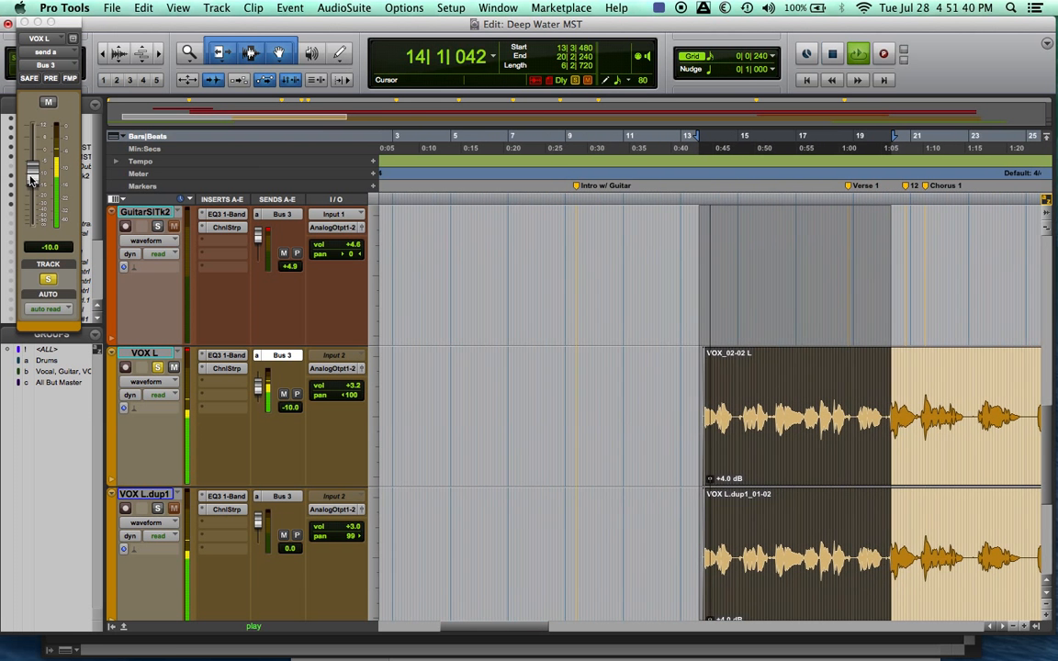
Pull the VOX L Bus 3 send down to -∞, then bring it up to -10.7 dB while auditioning the selection.
drag(33, 179, 30, 264)
key(space)
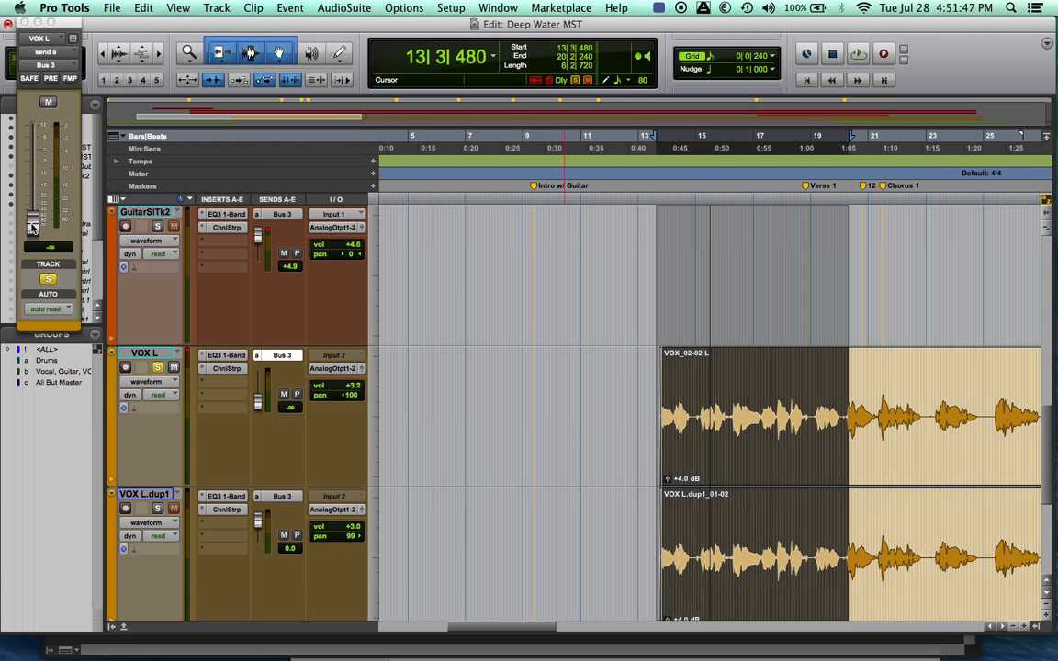
drag(32, 229, 28, 181)
key(space)
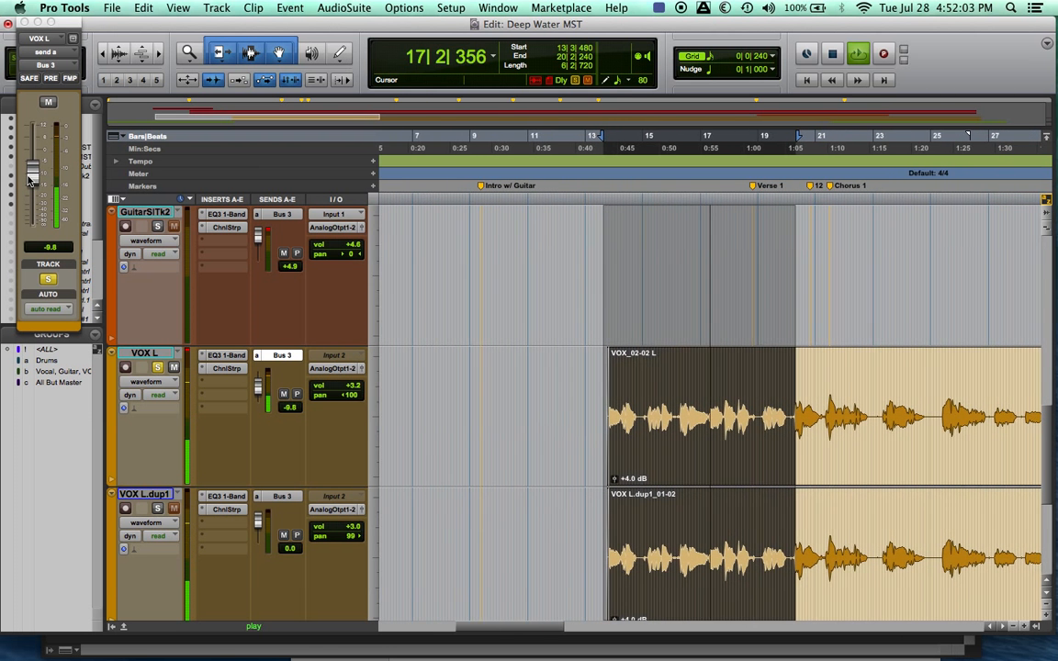
drag(28, 181, 28, 182)
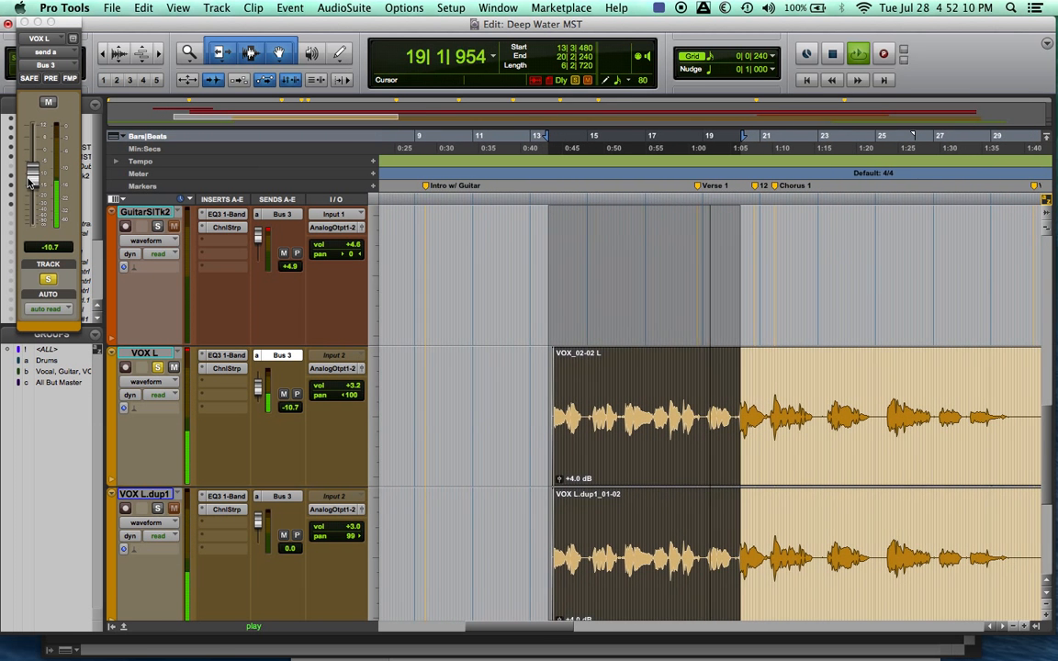
Set the Bus 3 sends on VOX L and VOX L.dup1 to -10.8 dB, stop playback, and close the send window.
drag(29, 181, 28, 182)
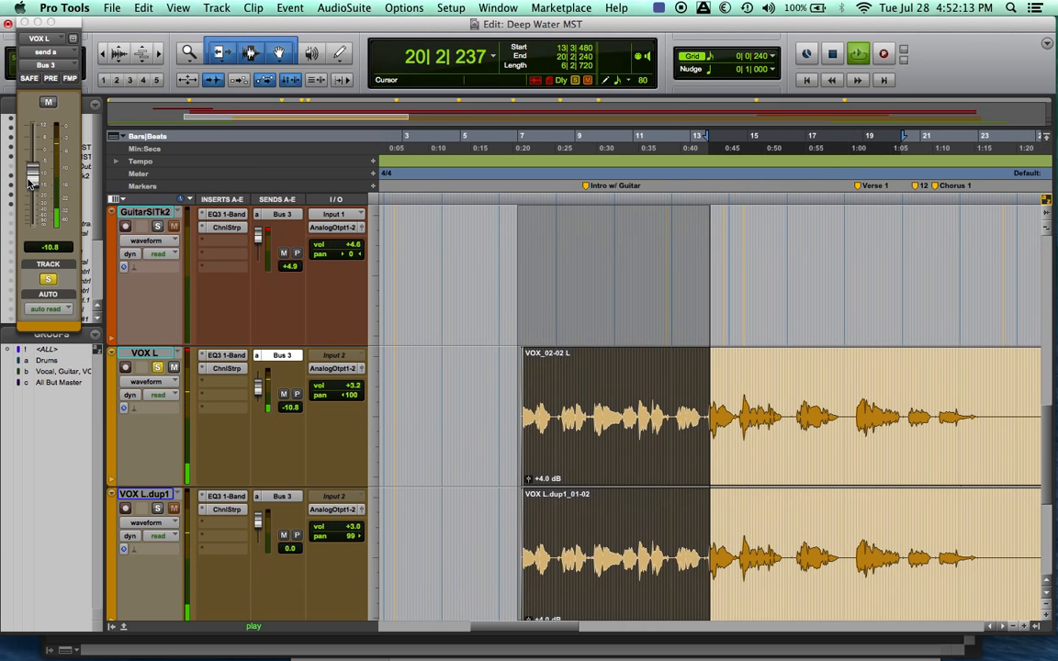
key(space)
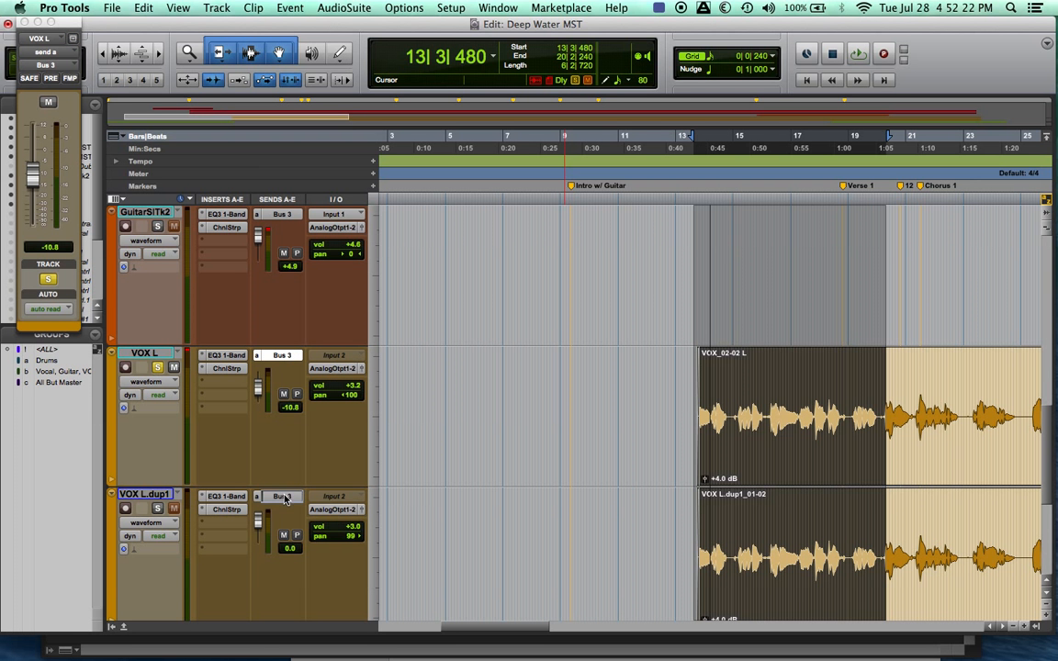
drag(285, 495, 285, 496)
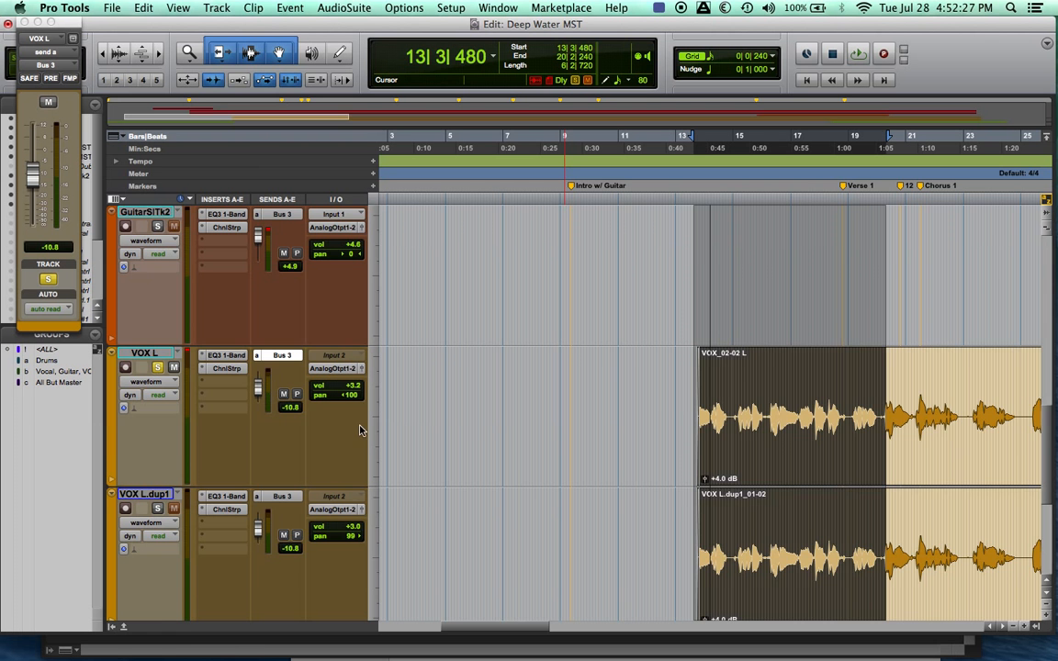
scroll(359, 430, down, 3)
scroll(359, 430, down, 1)
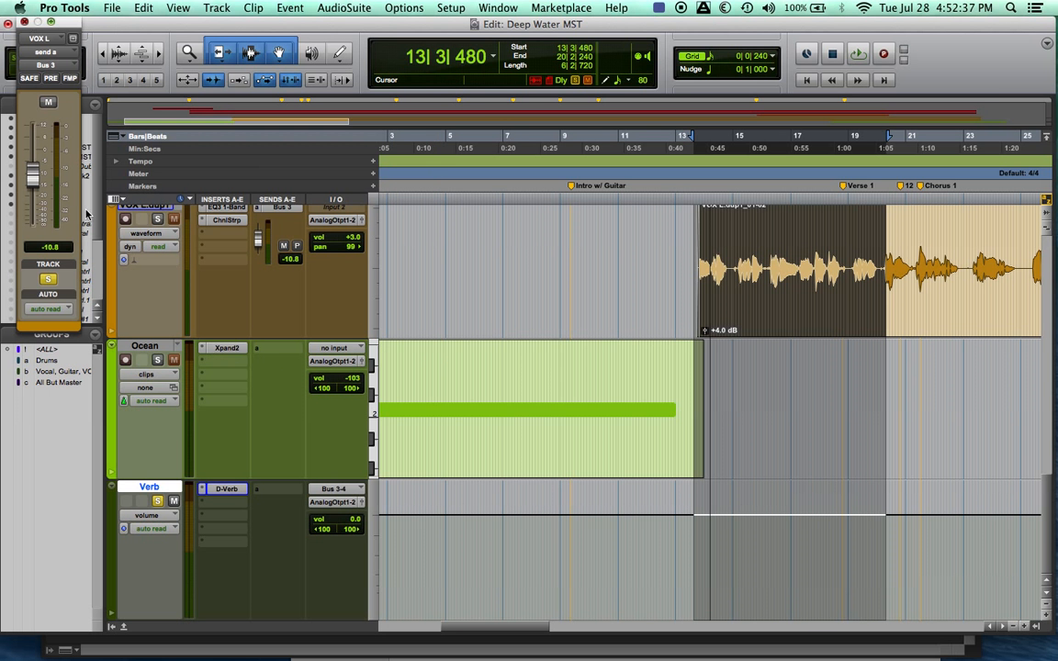
click(24, 21)
Open the Ocean track's Xpand2 instrument, look over its sounds, and close it.
click(227, 349)
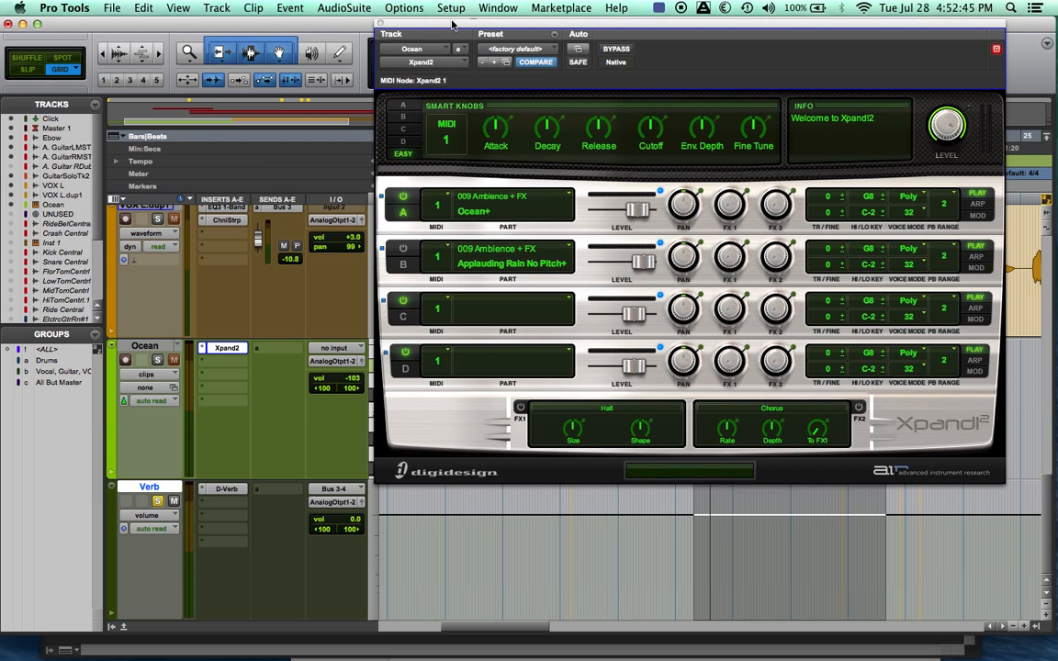
drag(453, 25, 468, 30)
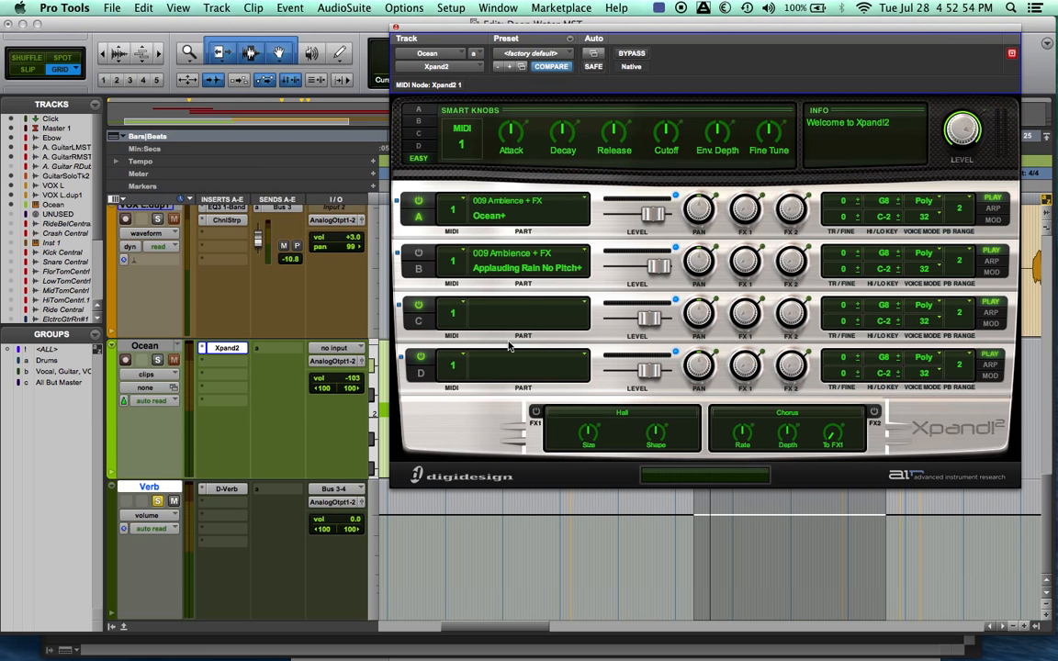
click(395, 27)
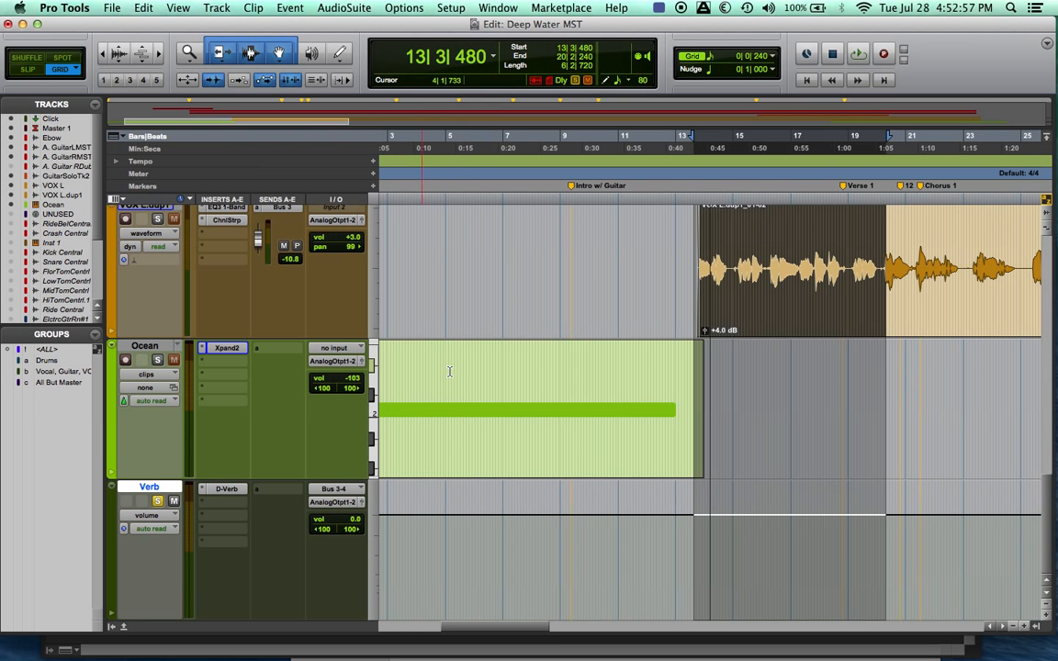
Solo the Ocean track instead of Verb.
scroll(450, 371, left, 5)
click(157, 360)
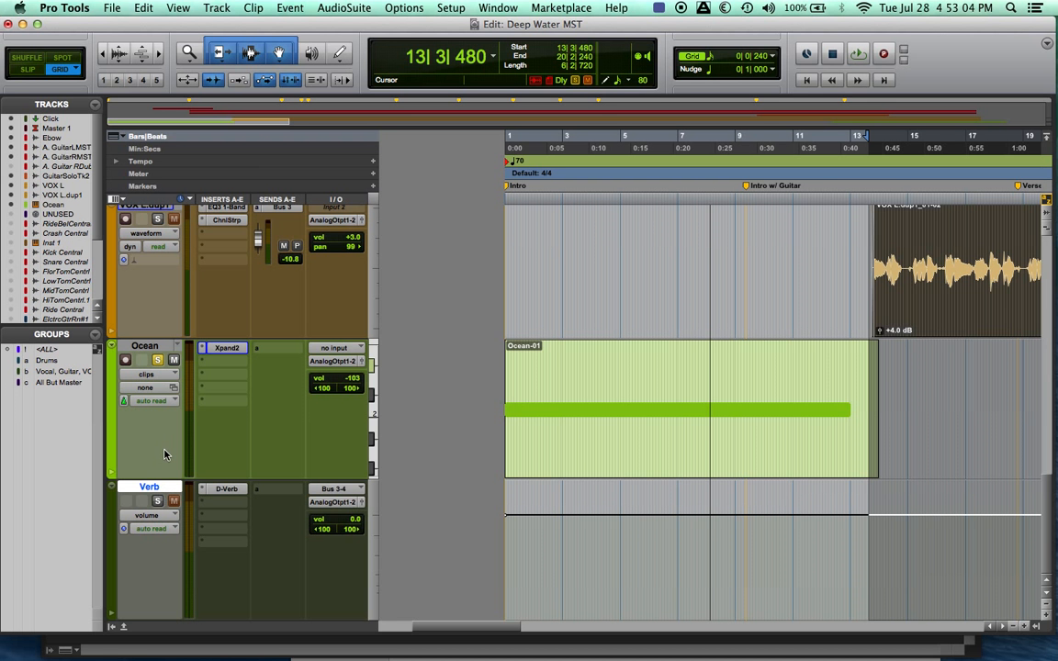
key(p)
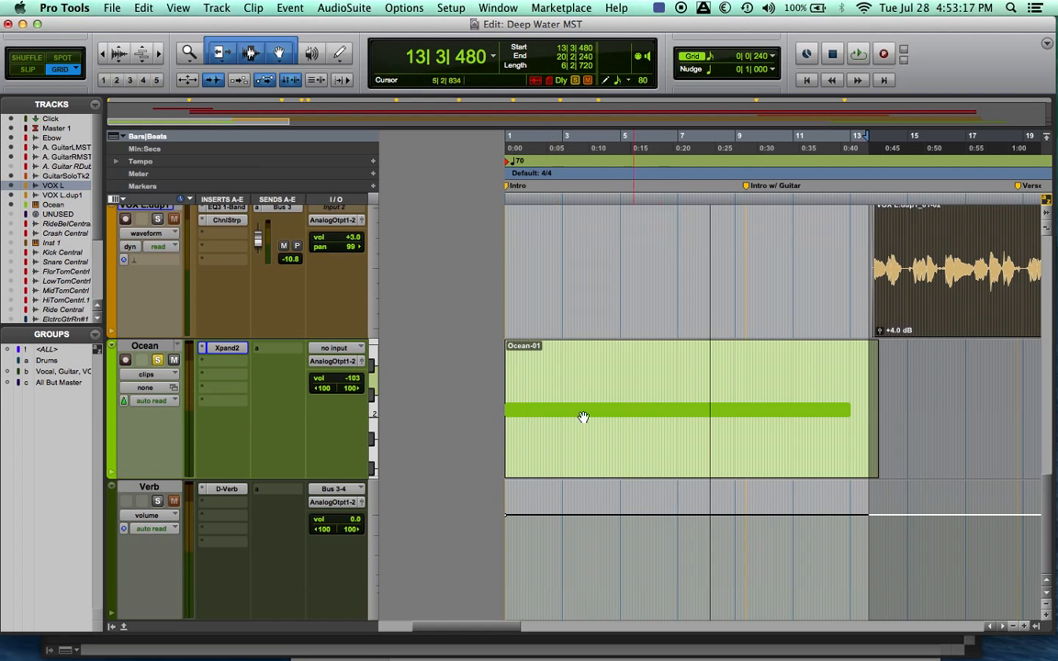
Look through the Ocean track's velocity and notes views and set its view to audio volume.
click(147, 373)
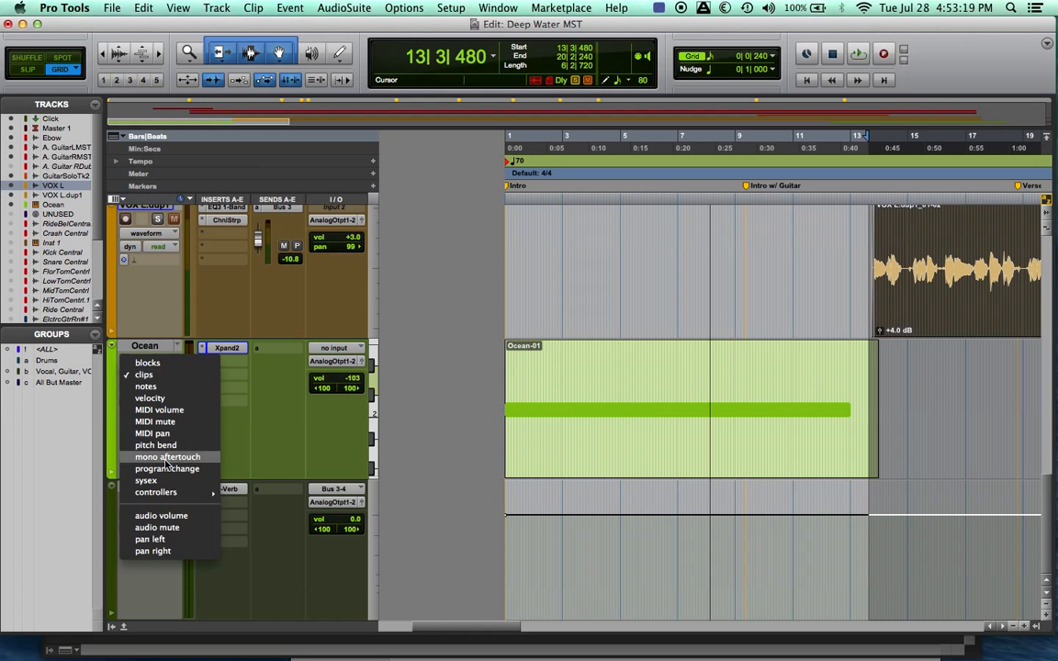
click(168, 398)
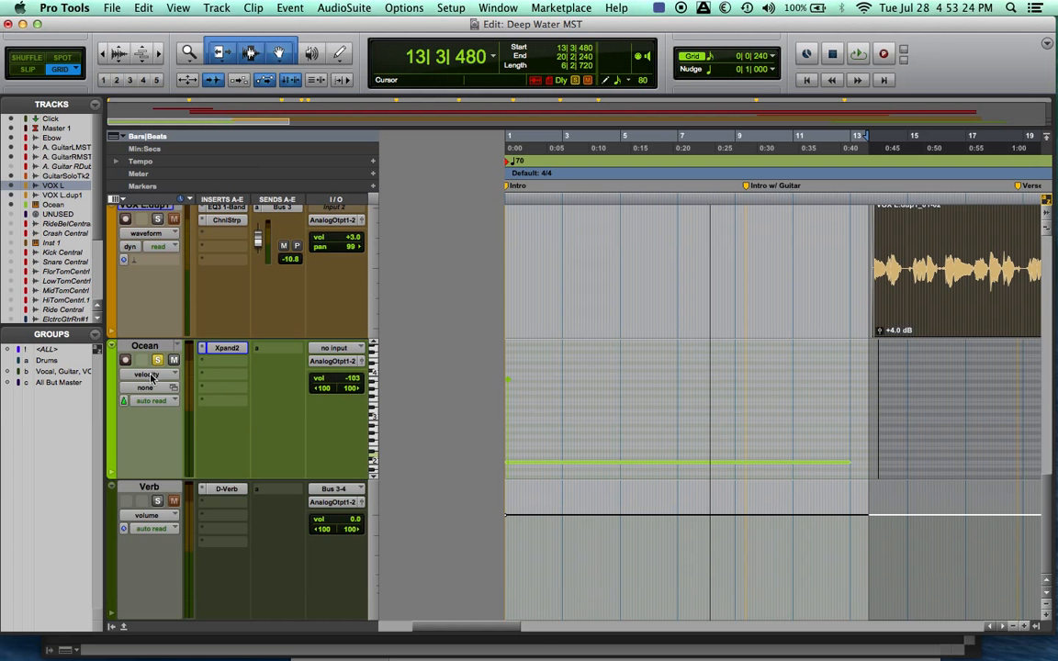
click(153, 376)
click(148, 364)
click(153, 374)
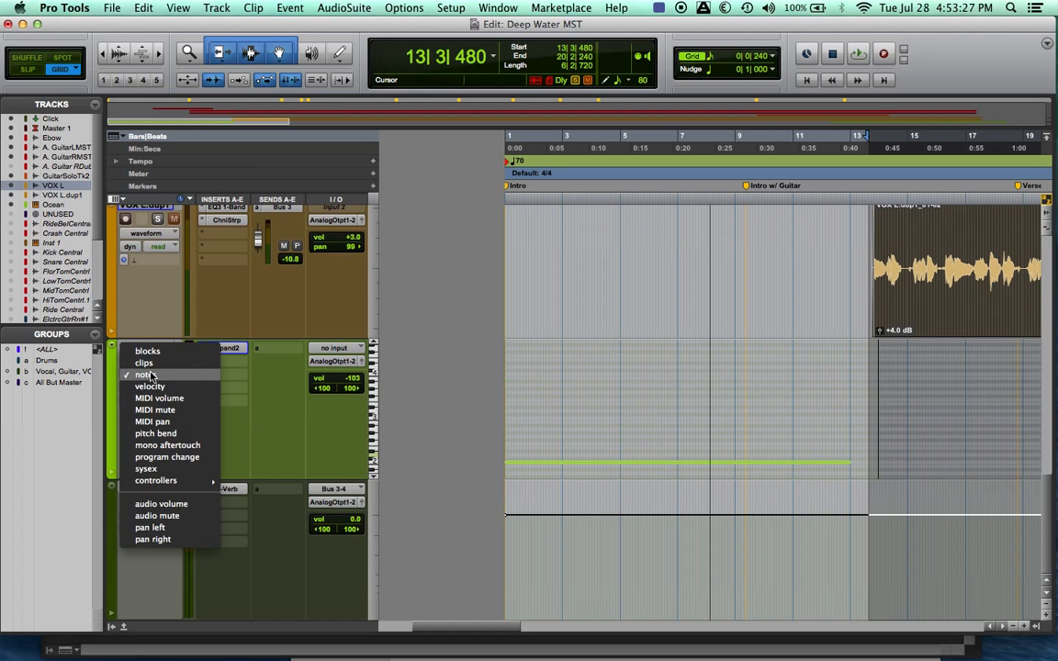
click(153, 505)
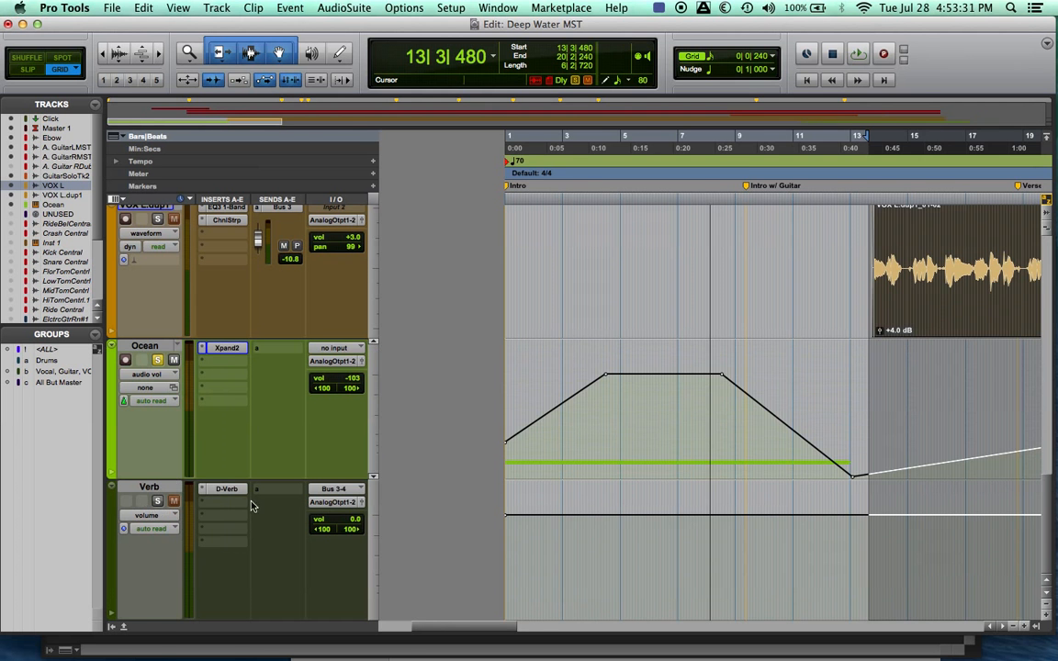
Select Ocean's volume automation from 1|1|000 to 13|1|240 and delete its breakpoints.
scroll(781, 446, right, 5)
scroll(782, 447, left, 6)
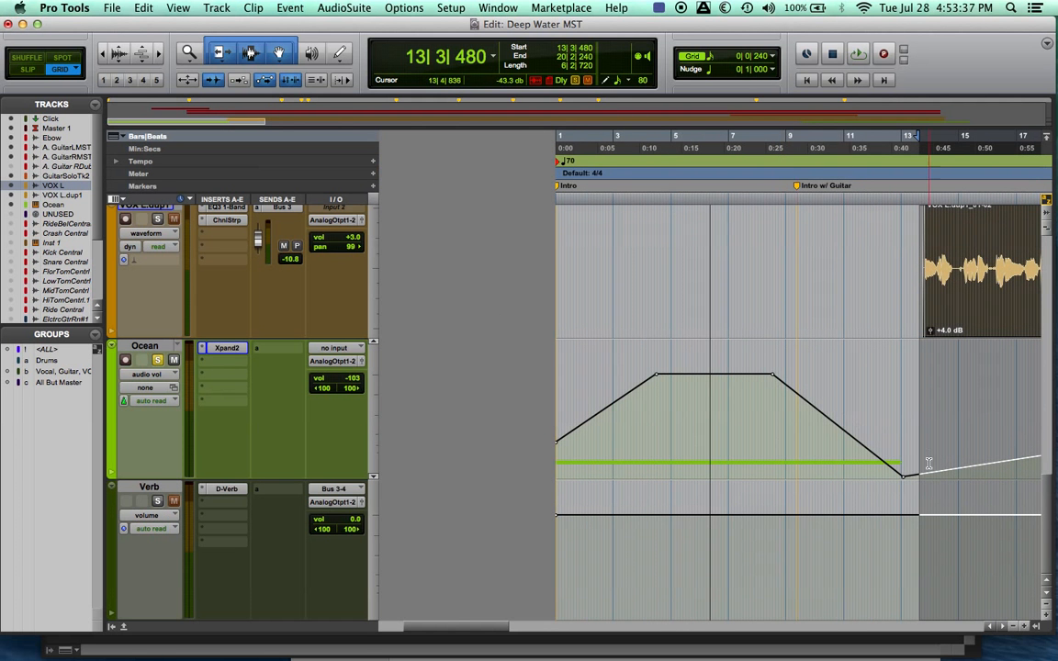
drag(905, 477, 525, 462)
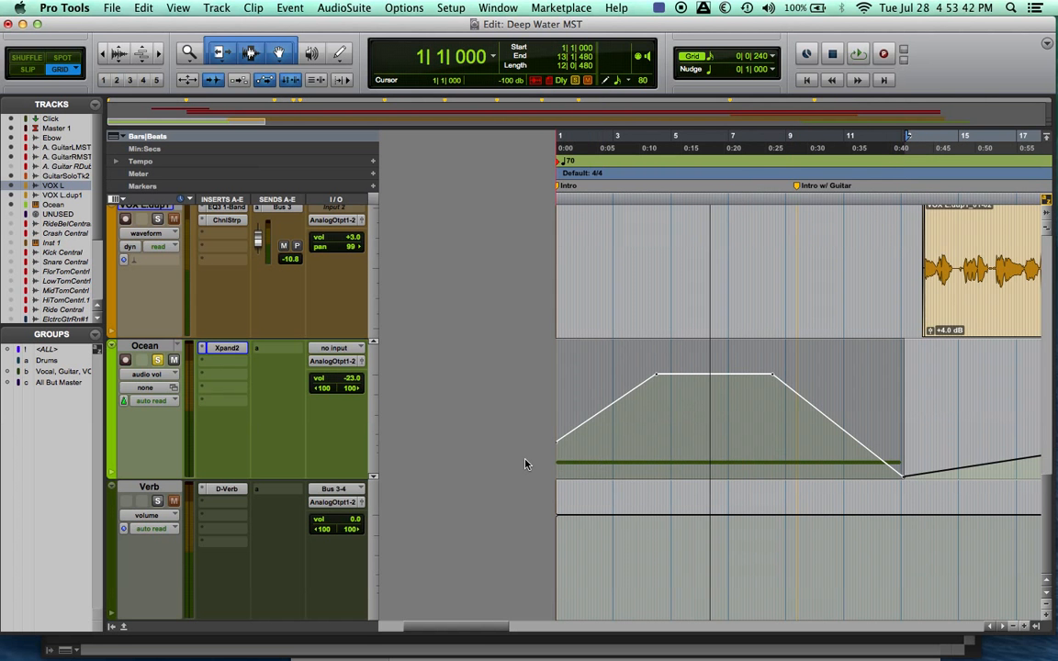
click(524, 463)
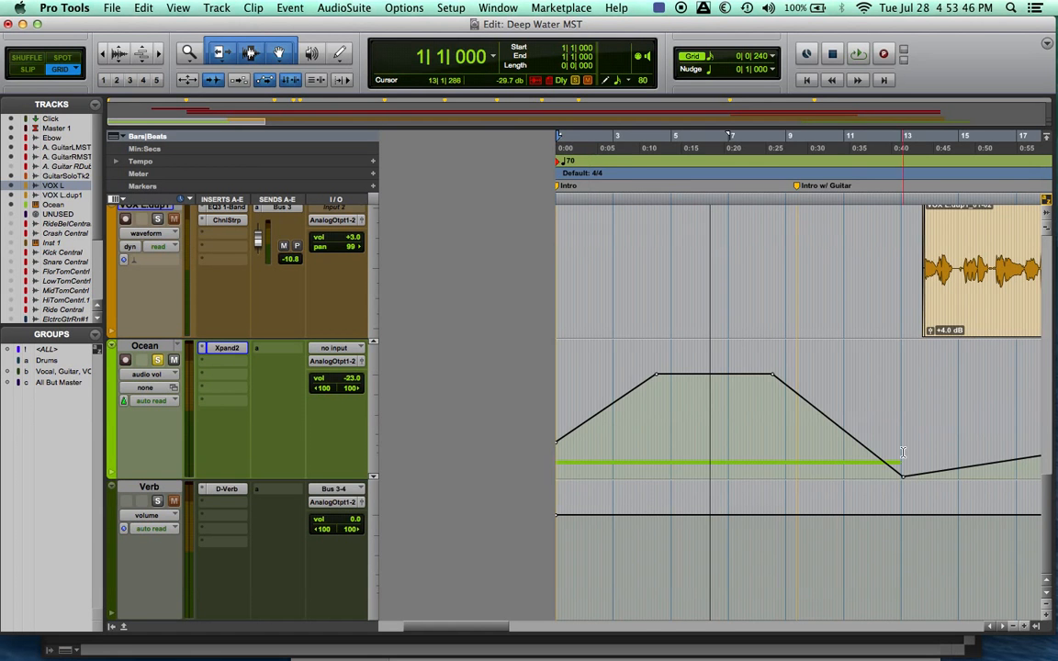
drag(903, 459, 776, 459)
drag(673, 435, 498, 418)
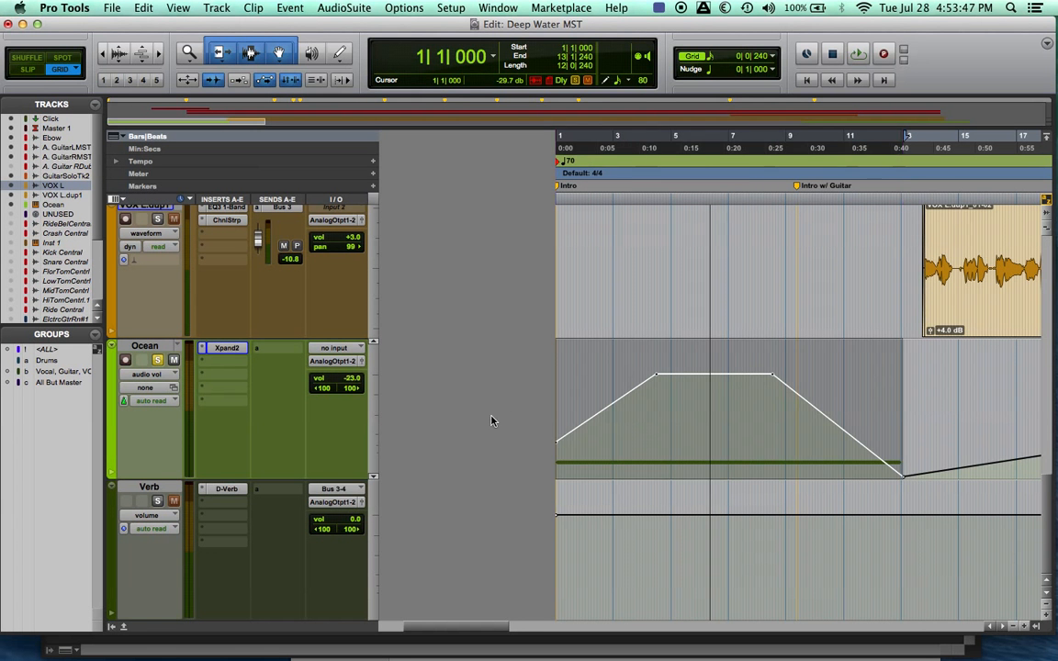
key(Delete)
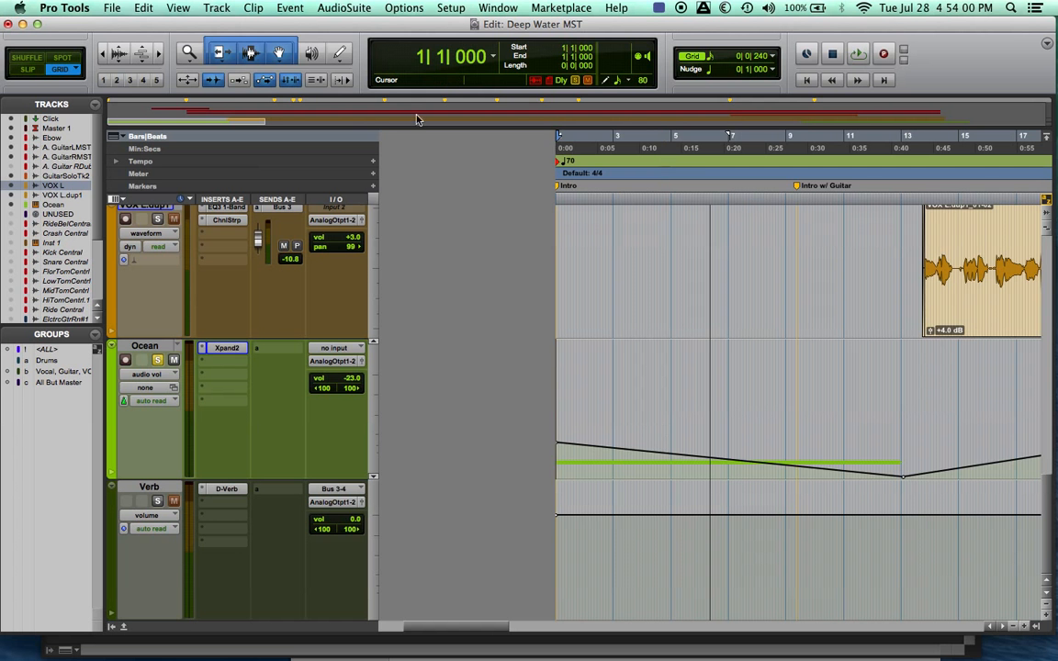
Try a freehand Pencil volume curve on Ocean that rises, holds and falls by about bar 13, and undo it.
click(340, 52)
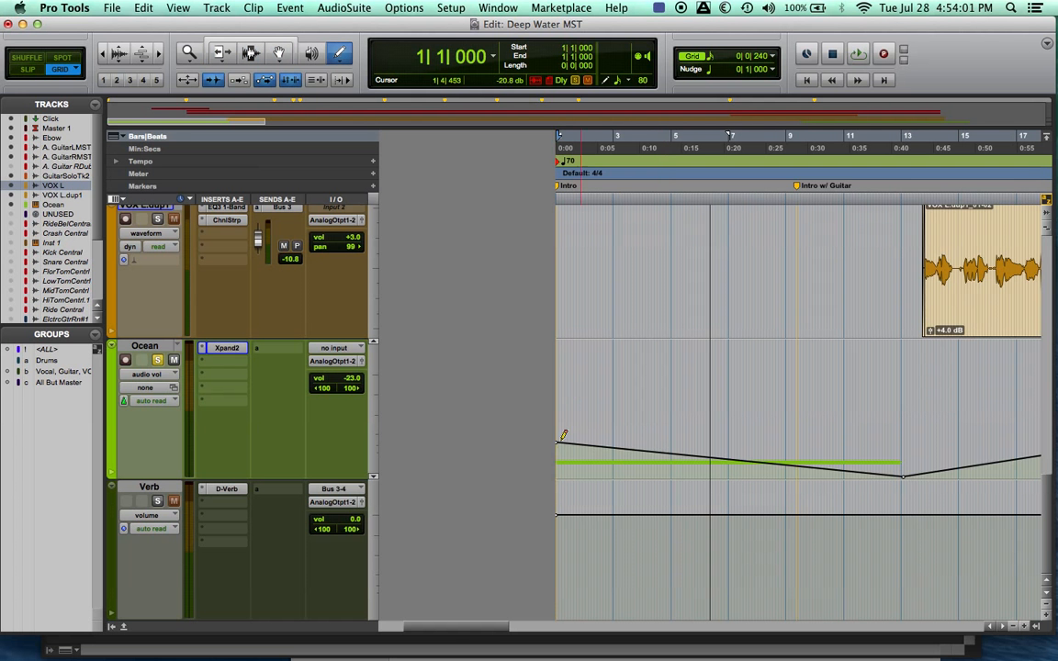
mouse_move(574, 432)
mouse_down()
mouse_move(682, 366)
mouse_move(747, 369)
mouse_move(832, 390)
mouse_move(904, 464)
mouse_up()
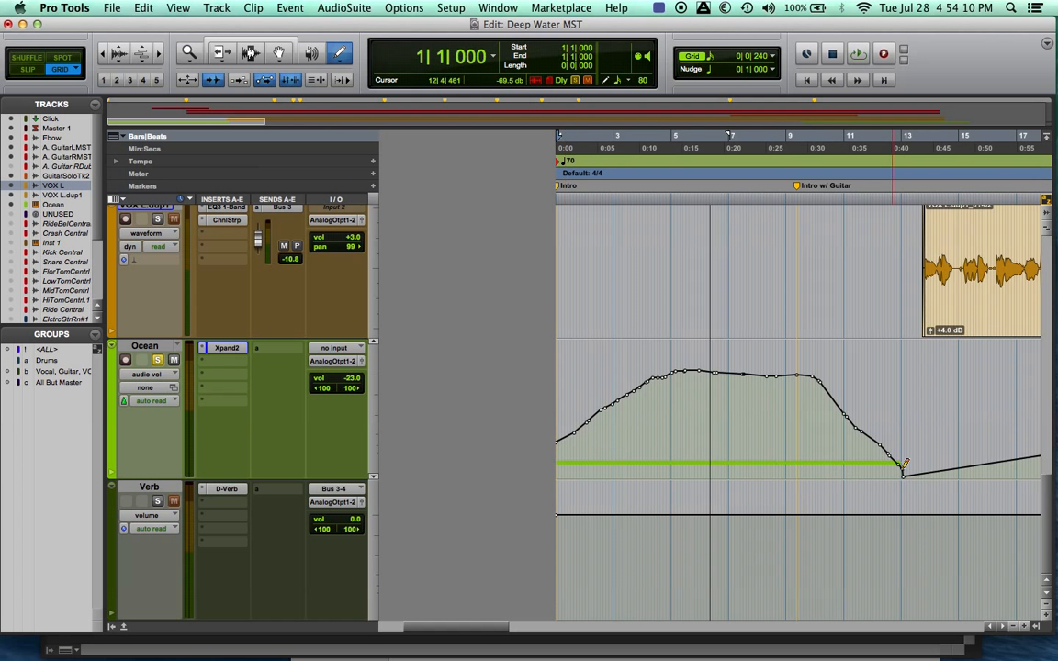
key(super+z)
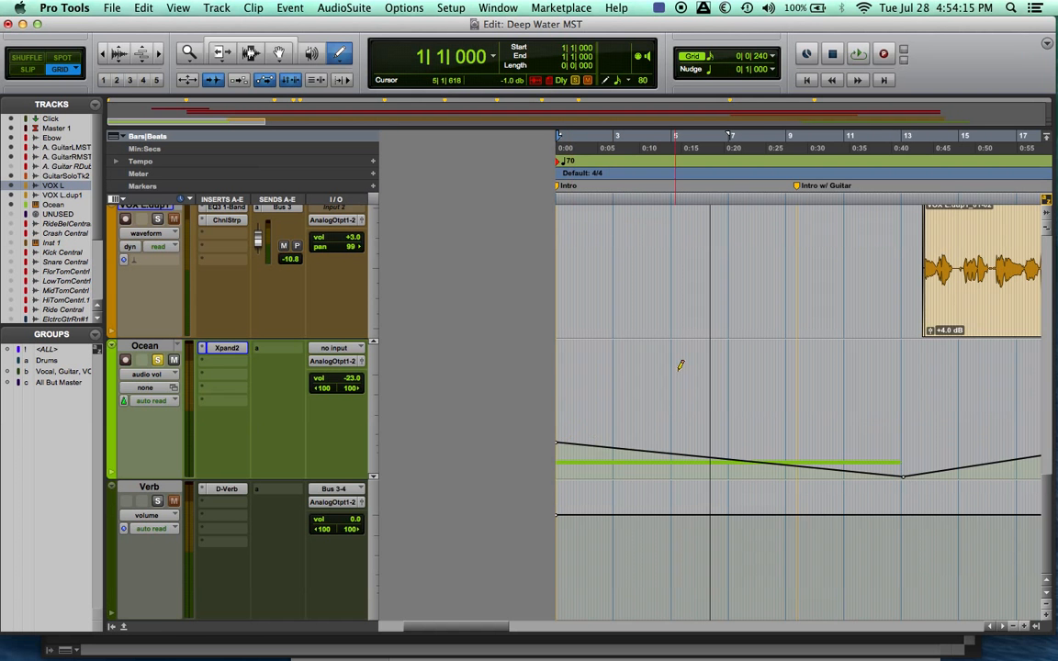
Switch from the Pencil back to the Smart tool.
scroll(680, 366, up, 3)
scroll(681, 366, down, 3)
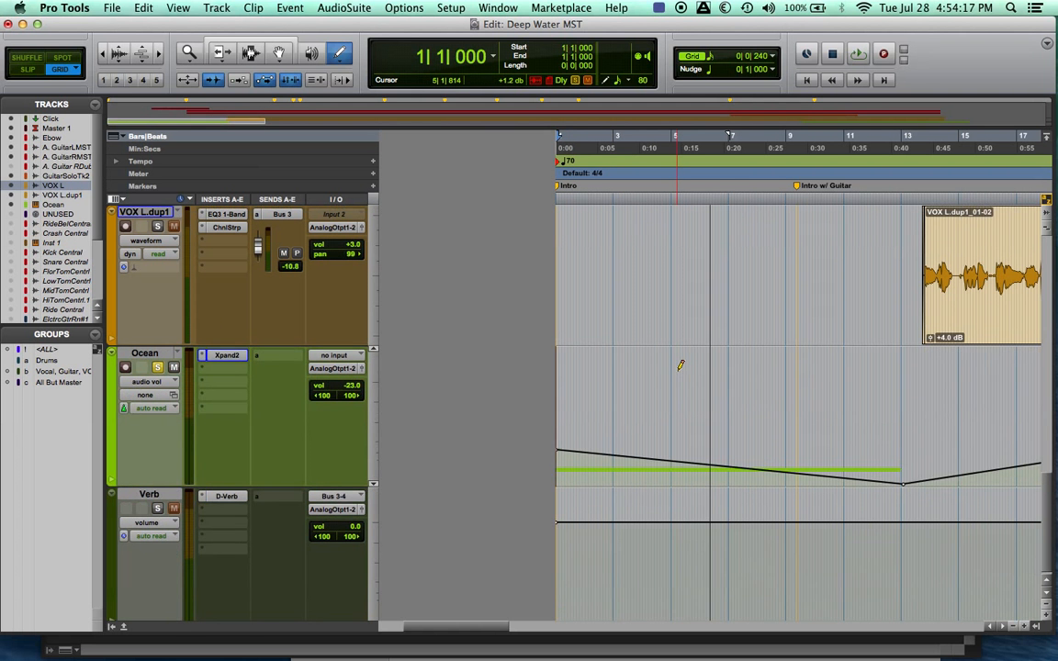
click(219, 37)
key(F10)
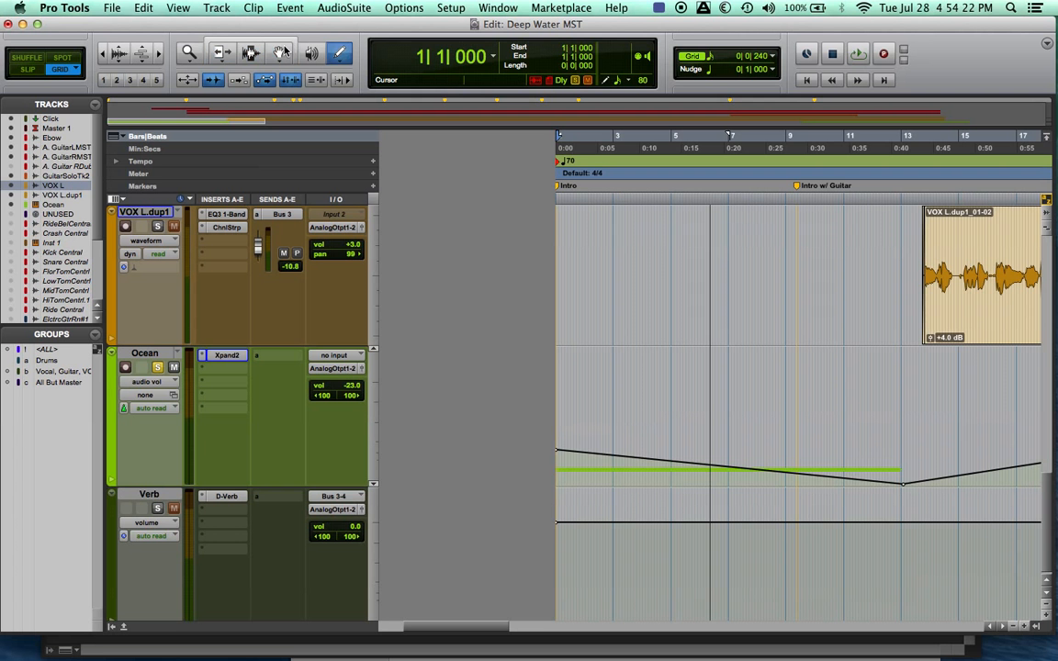
click(279, 54)
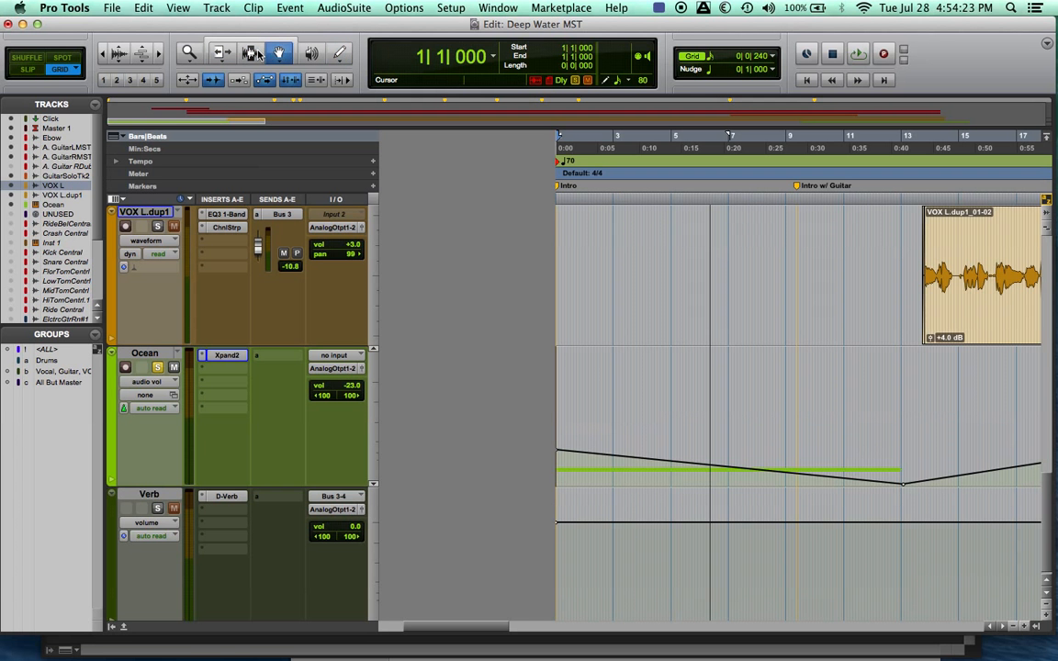
click(221, 54)
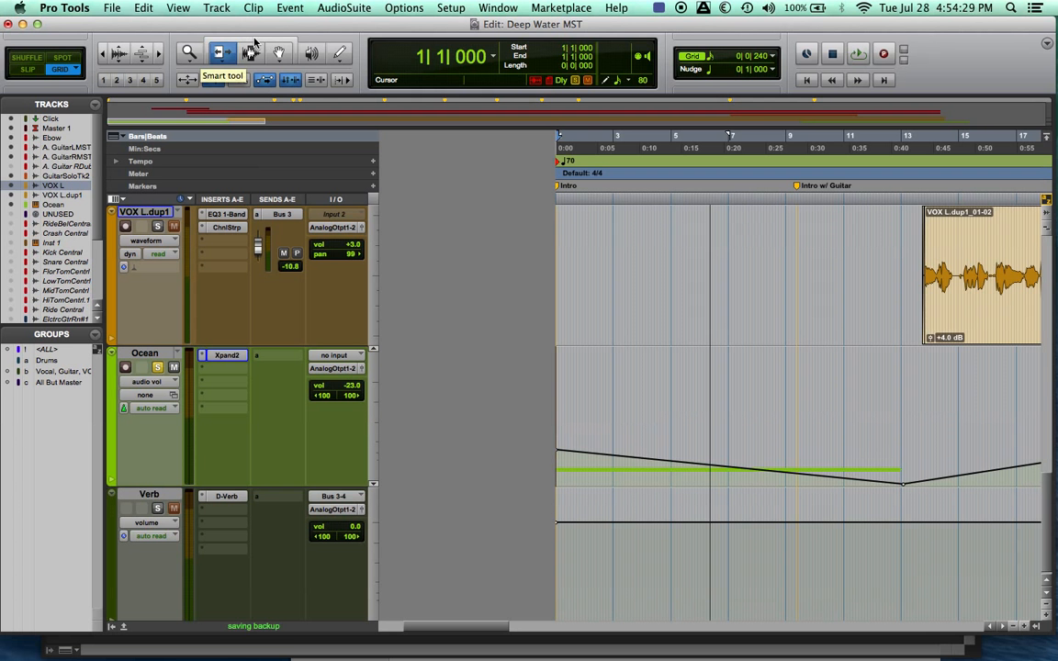
click(256, 43)
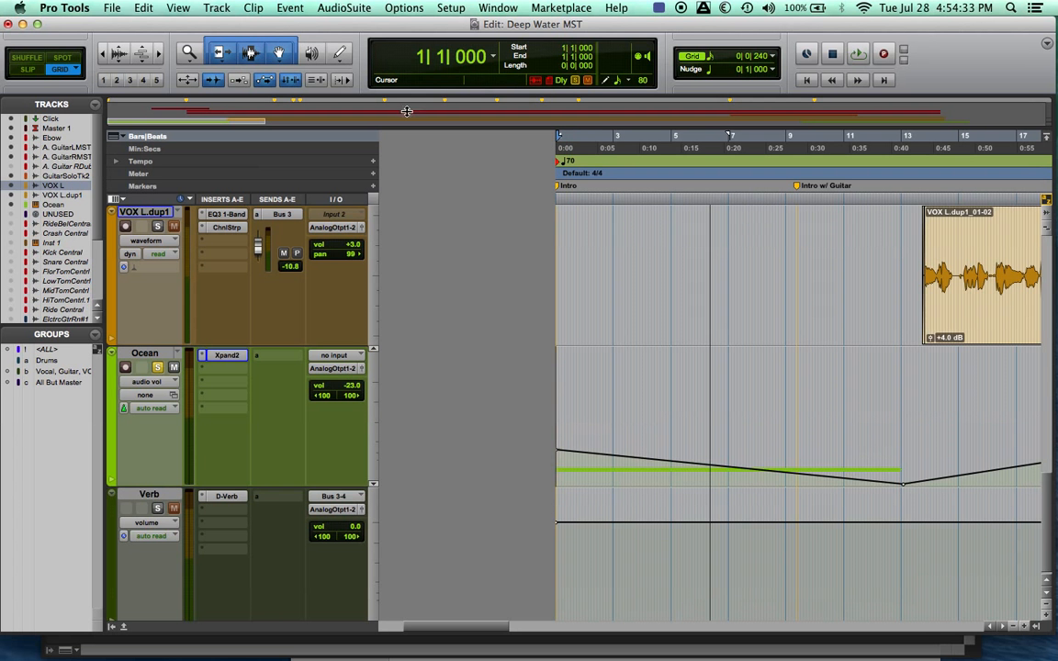
Add two volume breakpoints on Ocean near bars 5 and 9 and raise them, the second to about -5.2 dB.
click(674, 463)
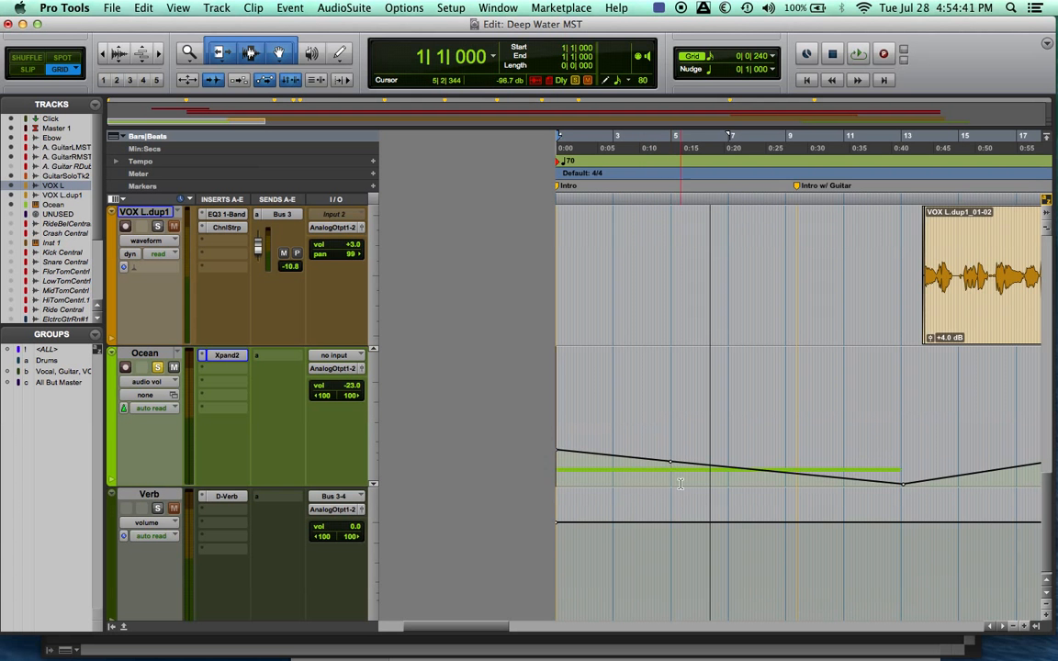
drag(671, 461, 671, 398)
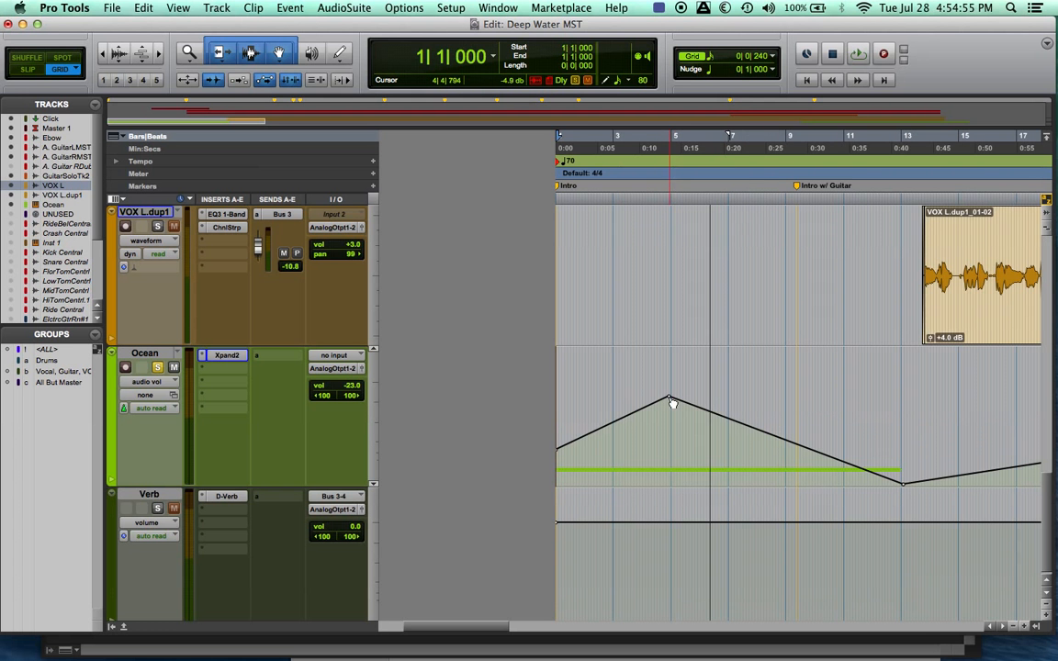
click(788, 441)
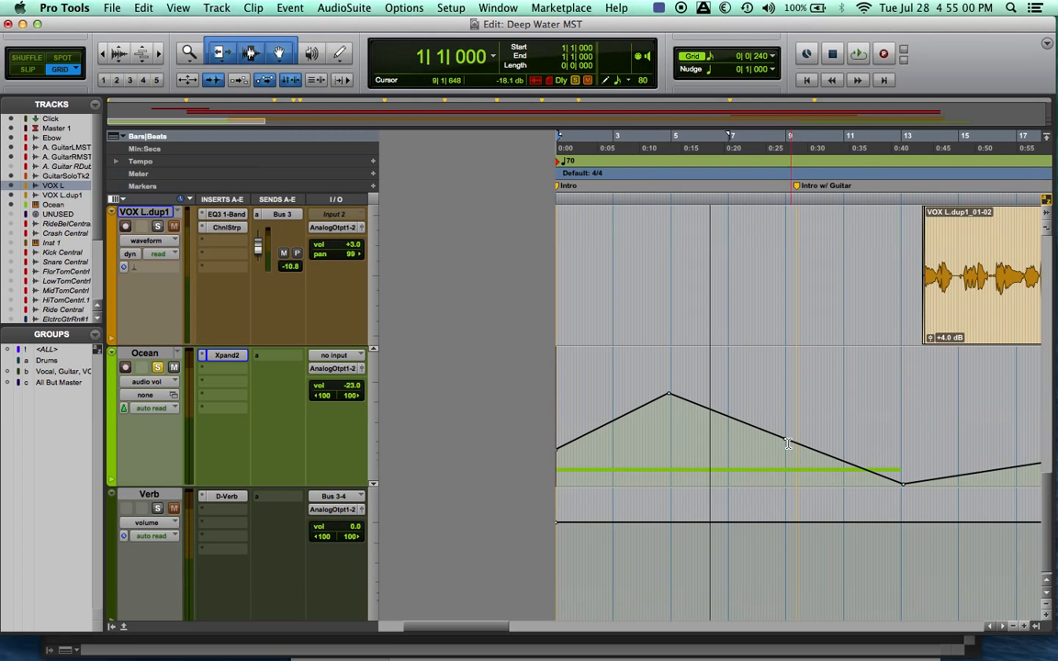
drag(787, 440, 789, 400)
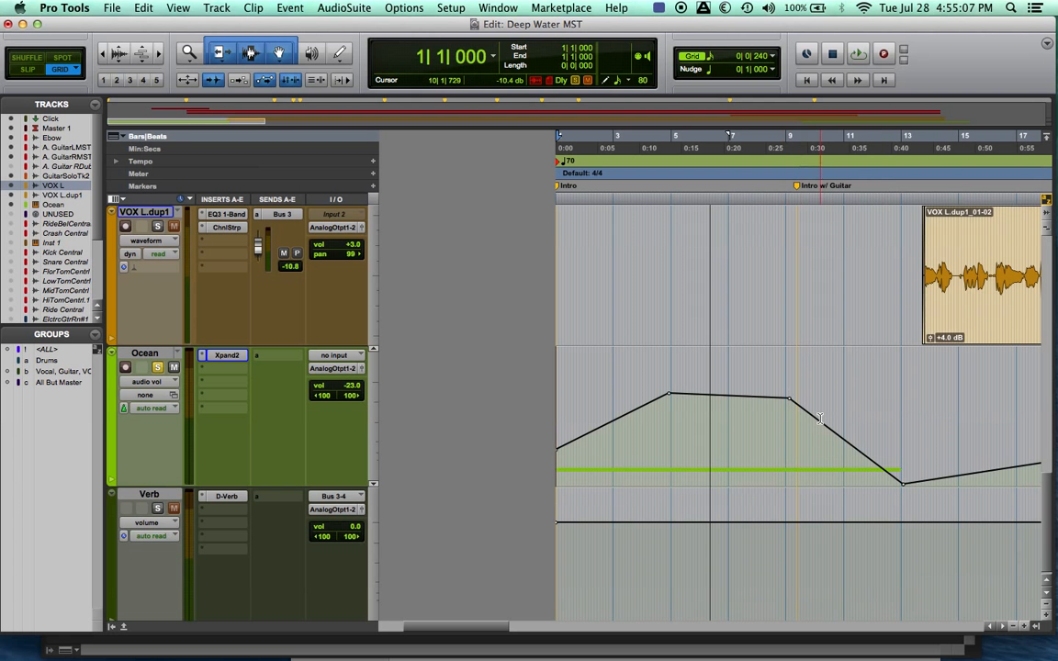
Play the session from the start, turn off Ocean's solo during playback, and stop.
key(Return)
key(space)
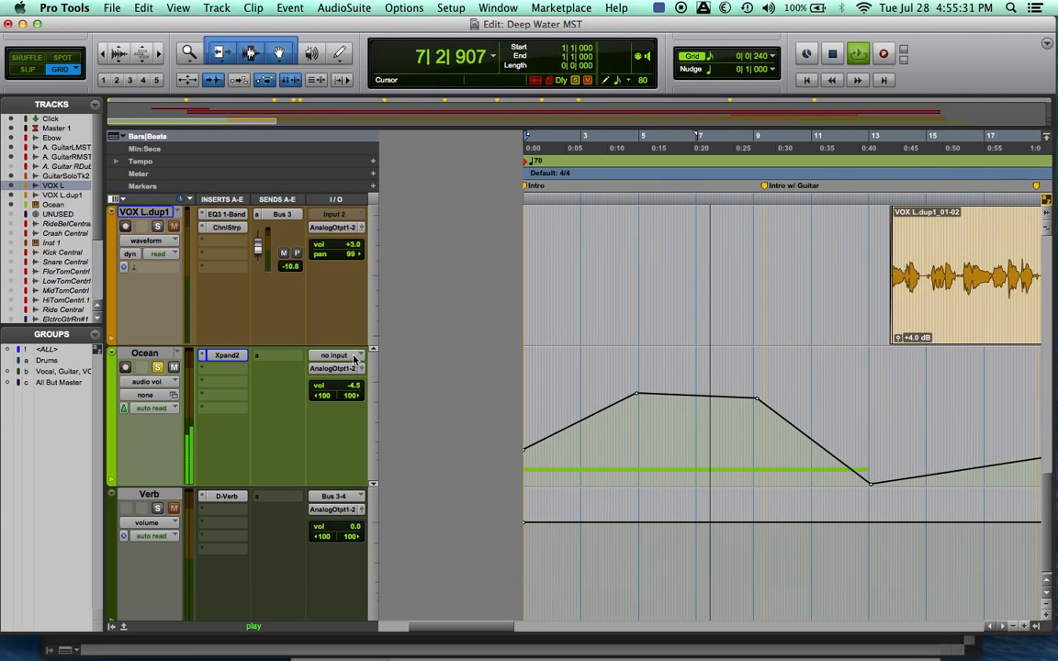
click(157, 367)
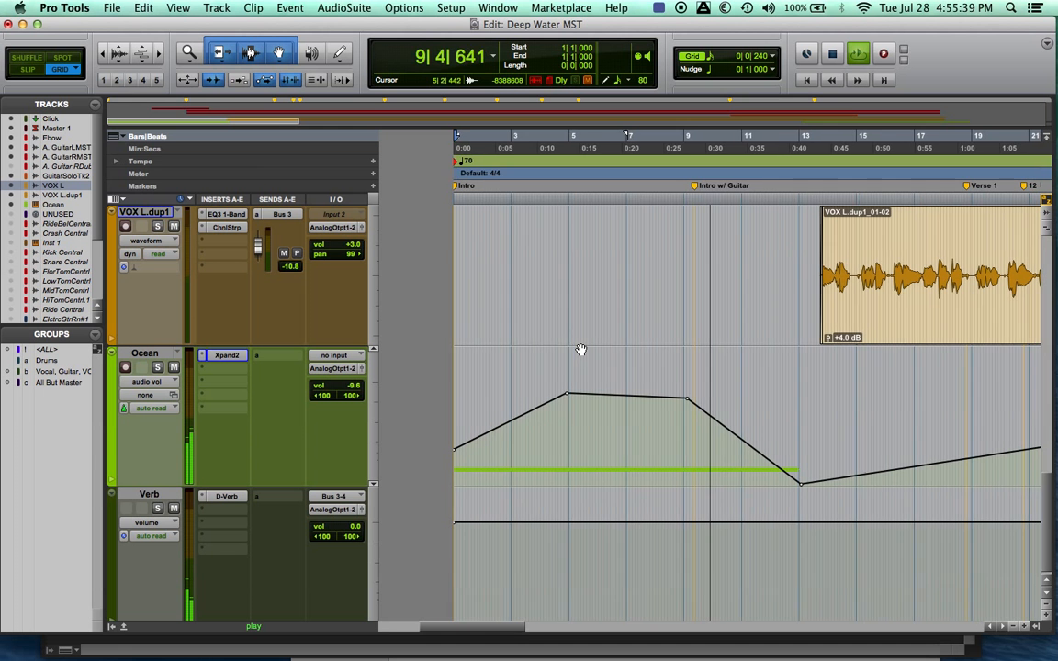
key(space)
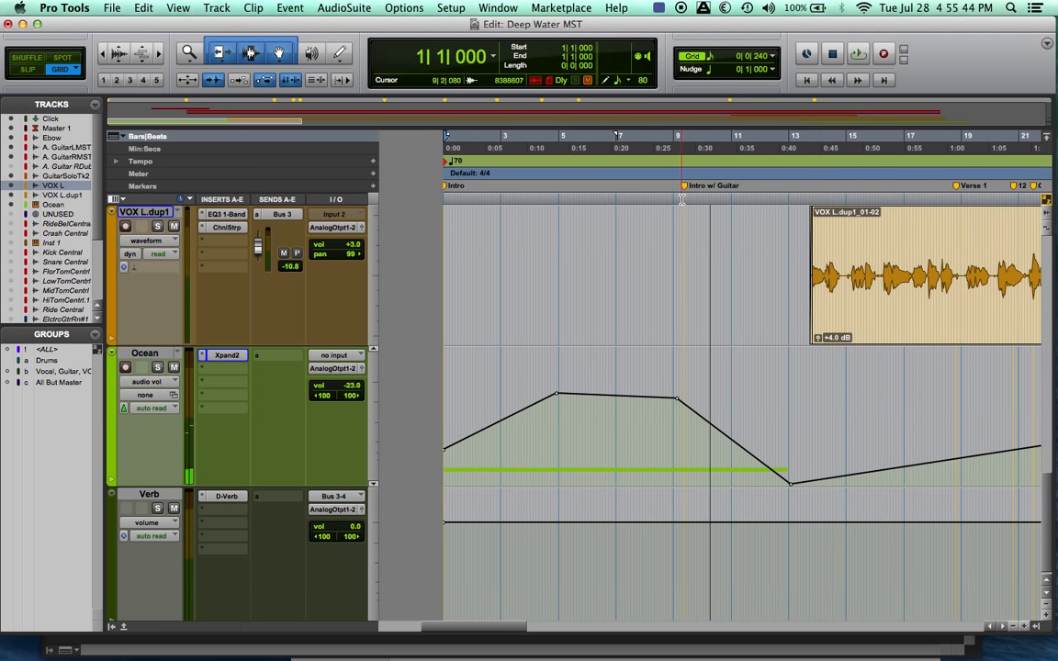
Move Ocean's volume breakpoint near bar 9 to the Intro w/ Guitar marker and return the track to clips view.
click(678, 398)
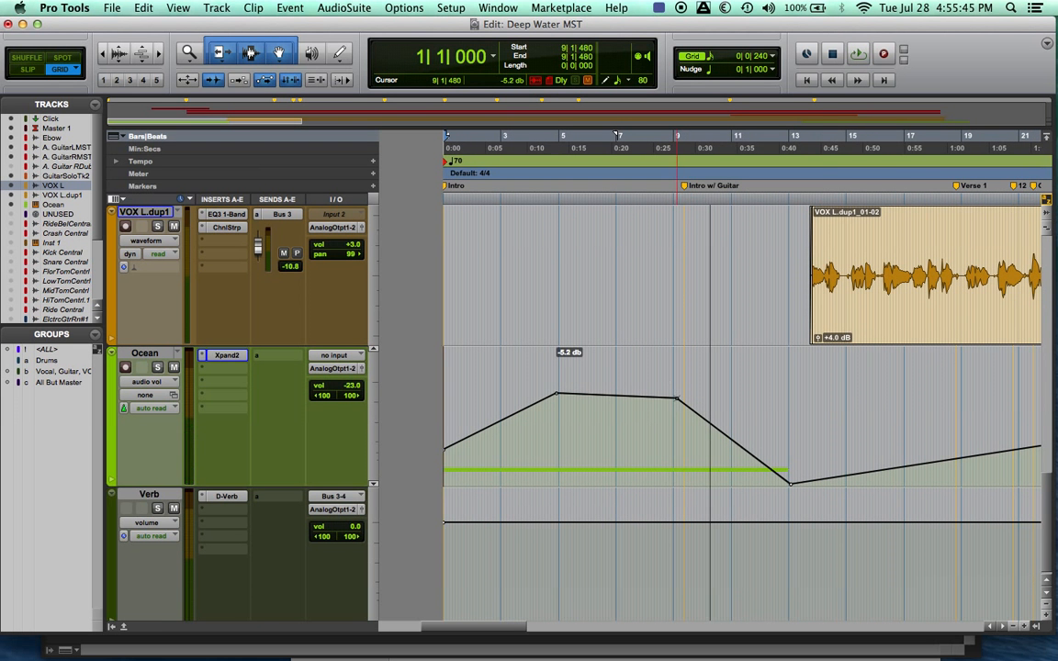
drag(680, 398, 686, 402)
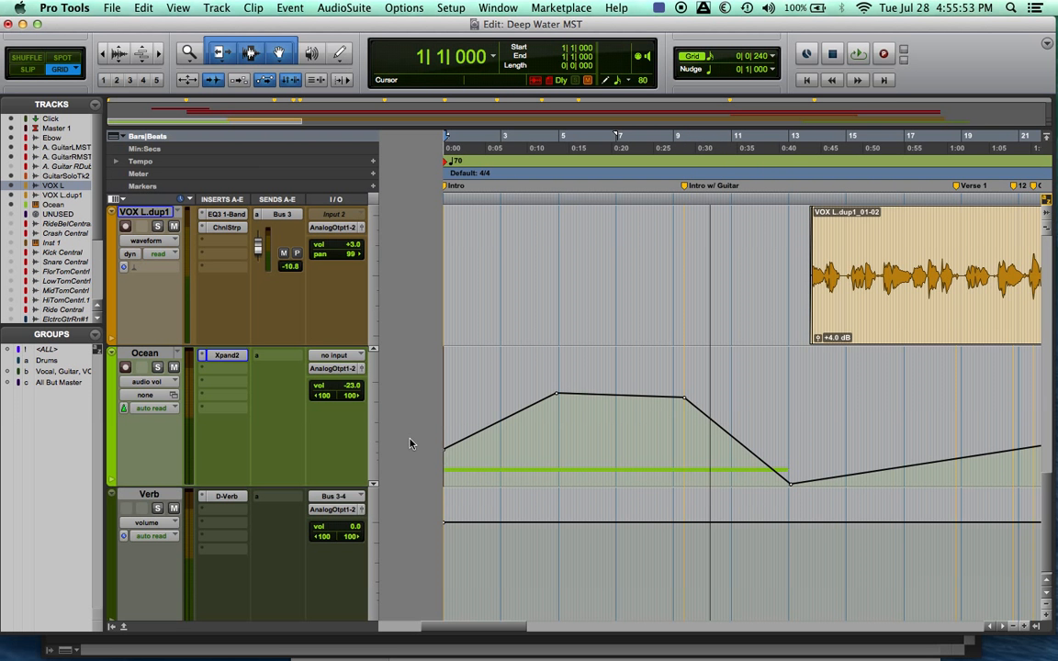
click(158, 382)
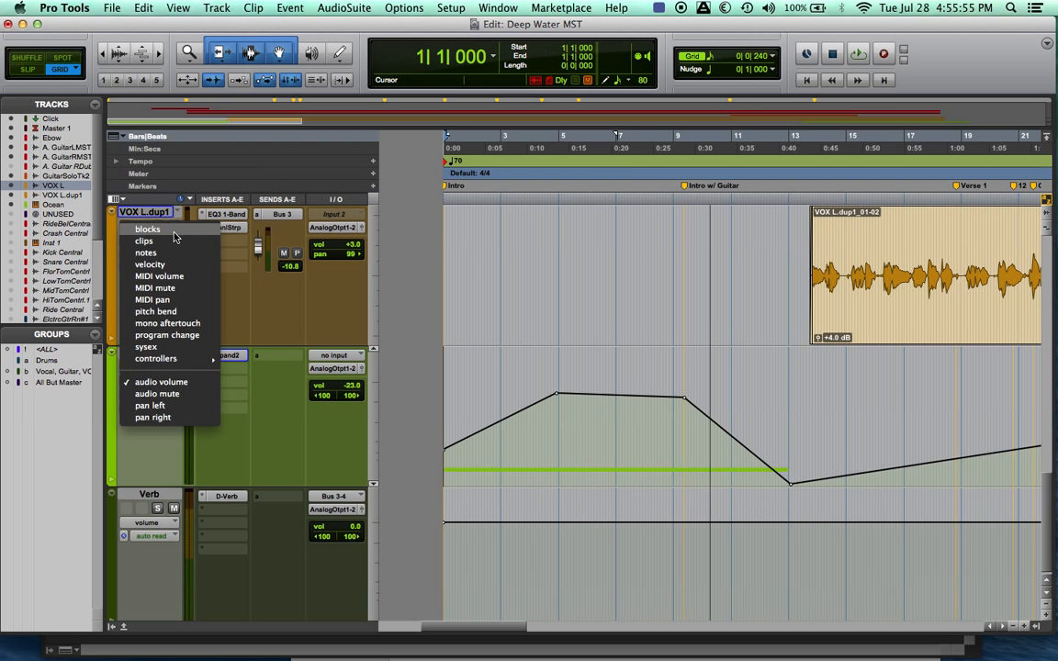
click(145, 241)
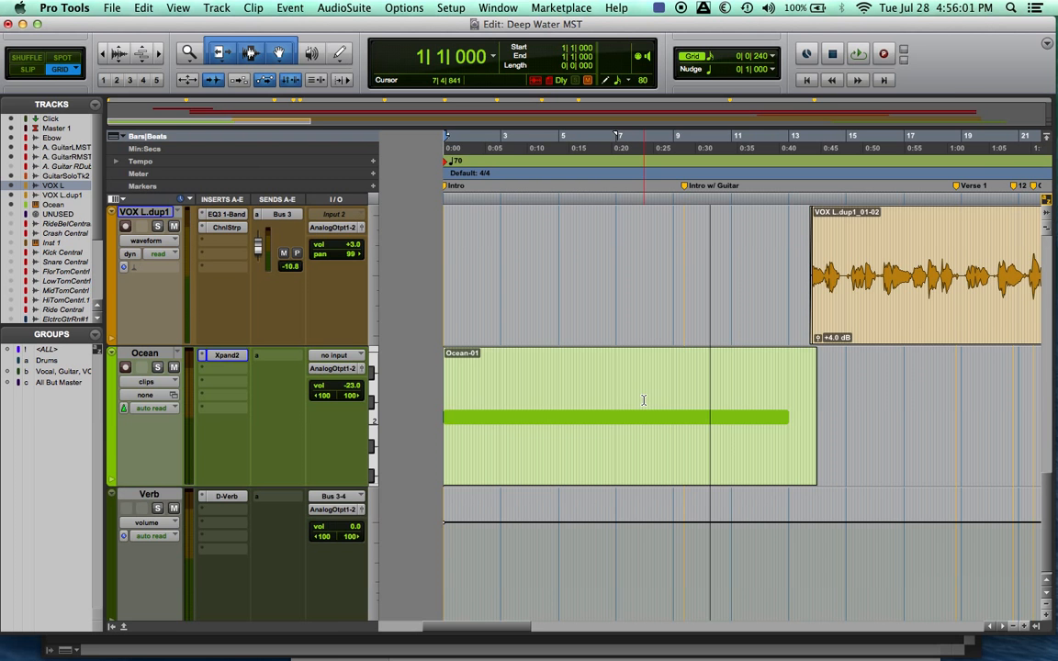
Bring up the Mix window, audition the whole mix from the start, and return to the Edit window.
key(super+equal)
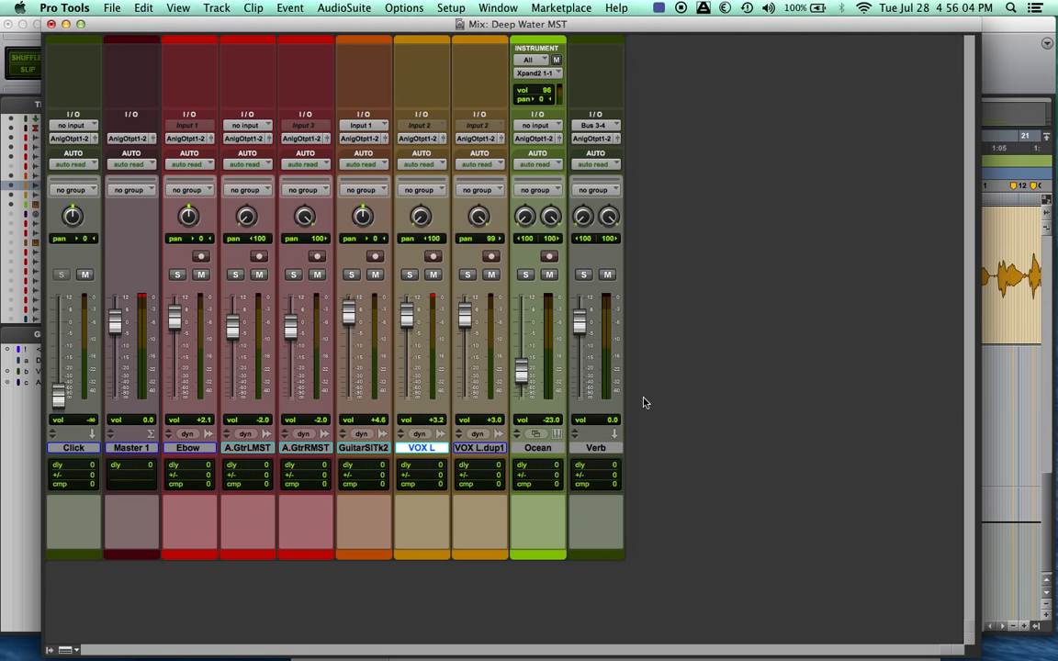
key(space)
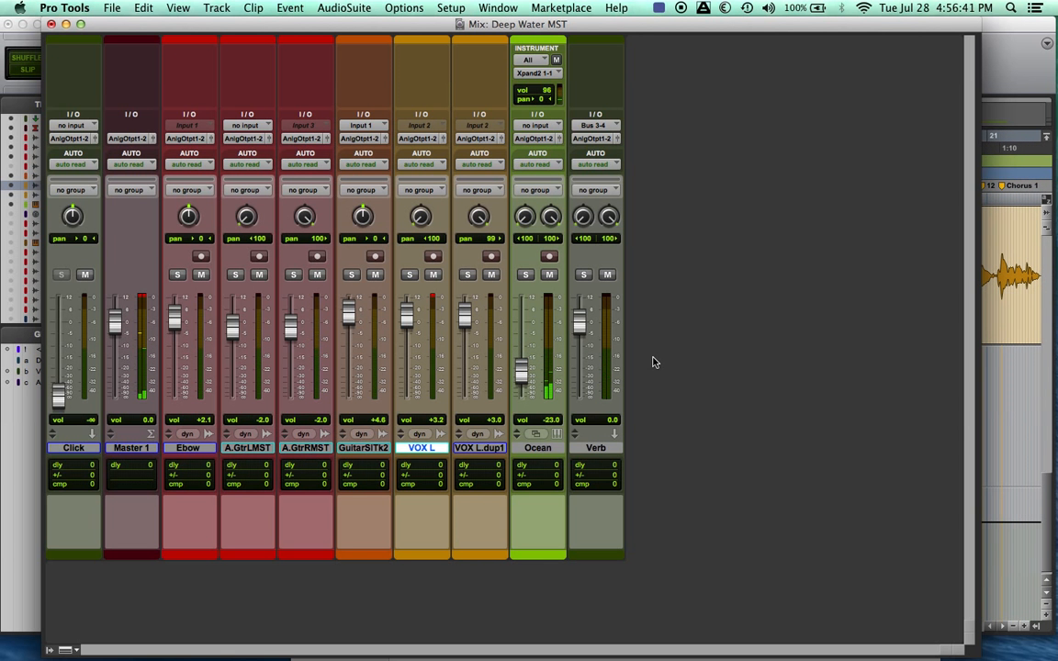
key(super+equal)
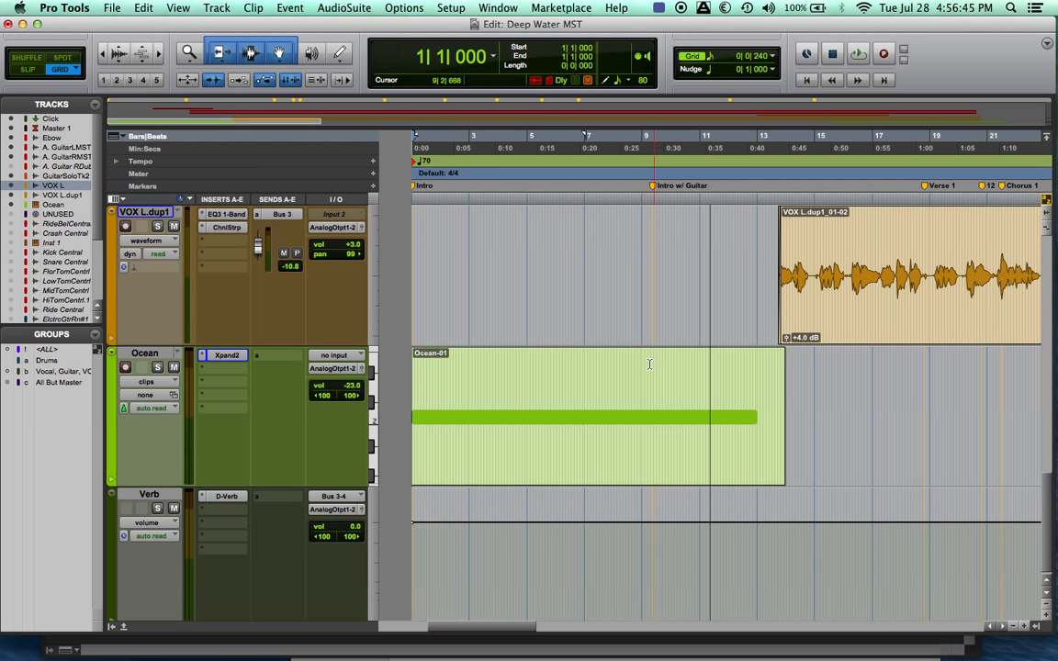